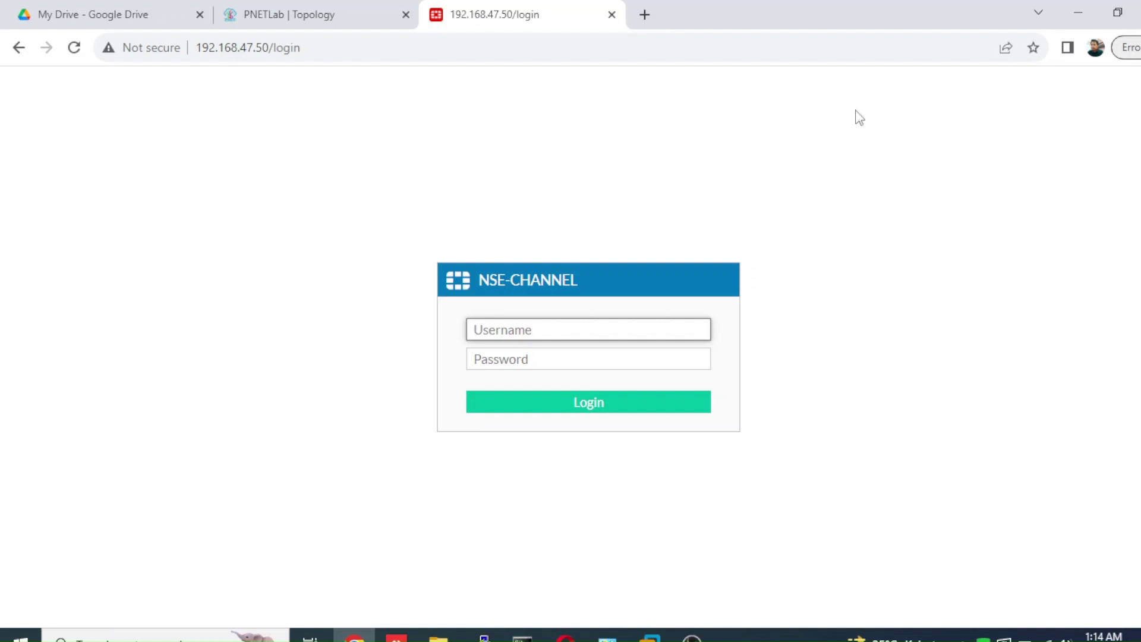
- Log in to the FortiGate as the admin user and dismiss Chrome's breached-password warning
{"action": "left_click", "coordinate": [359, 13]}
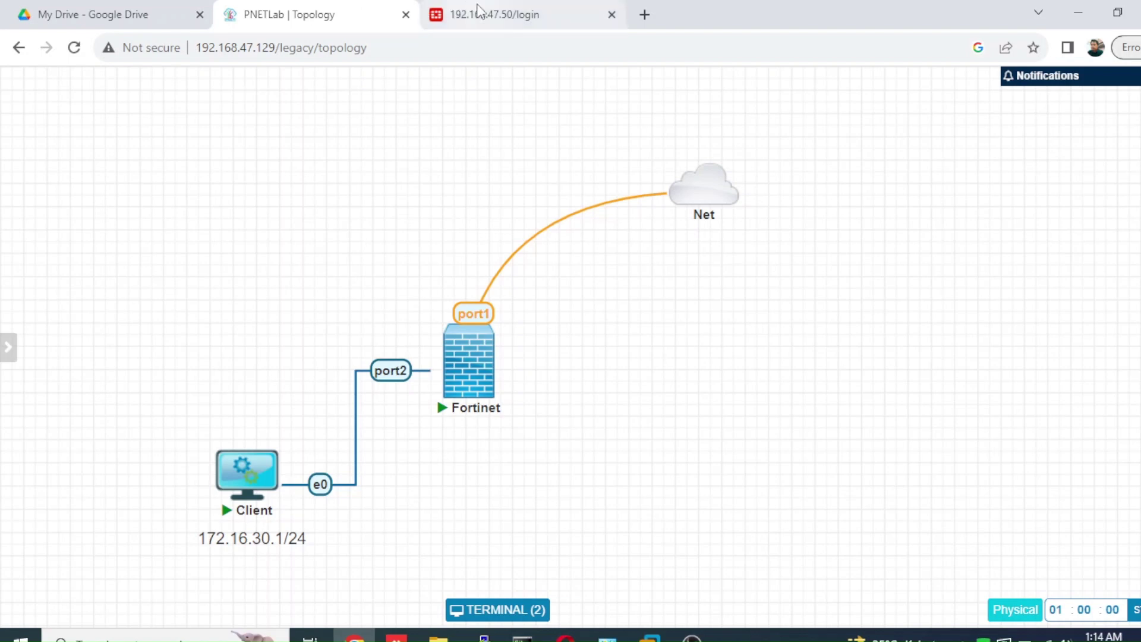
{"action": "left_click", "coordinate": [479, 12]}
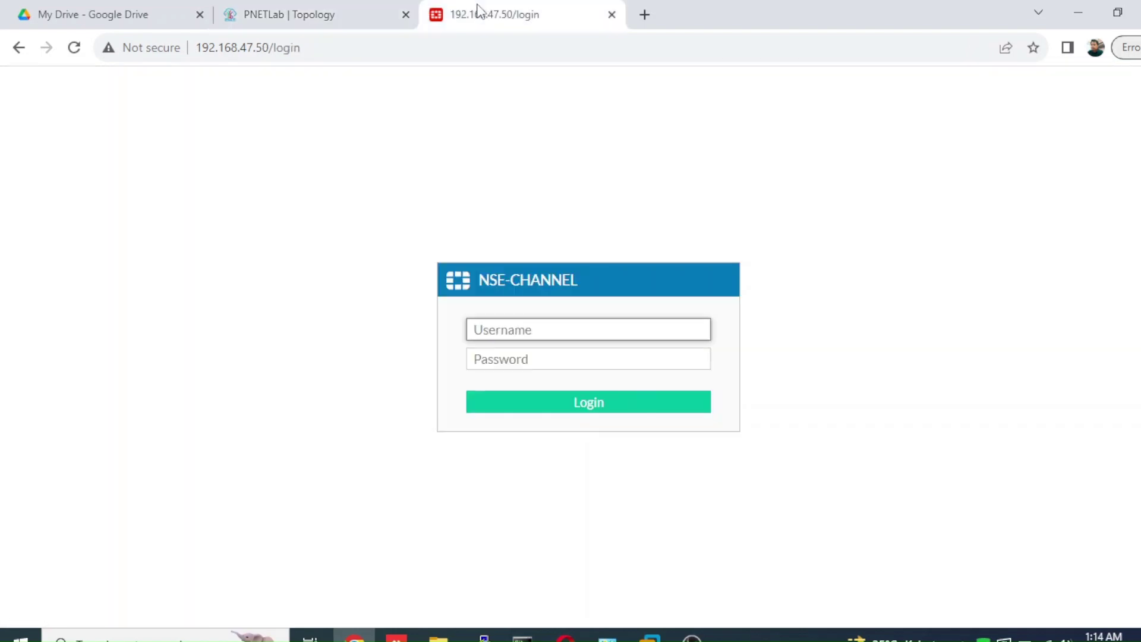
{"action": "type", "text": "adminm"}
{"action": "key", "text": "BackSpace"}
{"action": "key", "text": "Tab"}
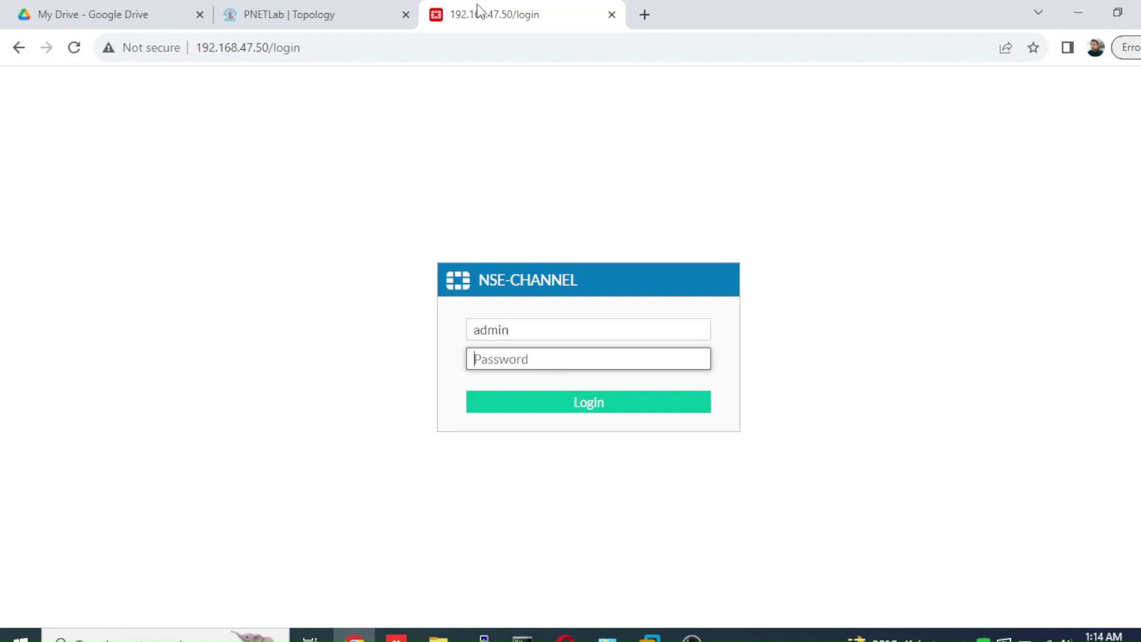
{"action": "type", "text": "12345"}
{"action": "key", "text": "Return"}
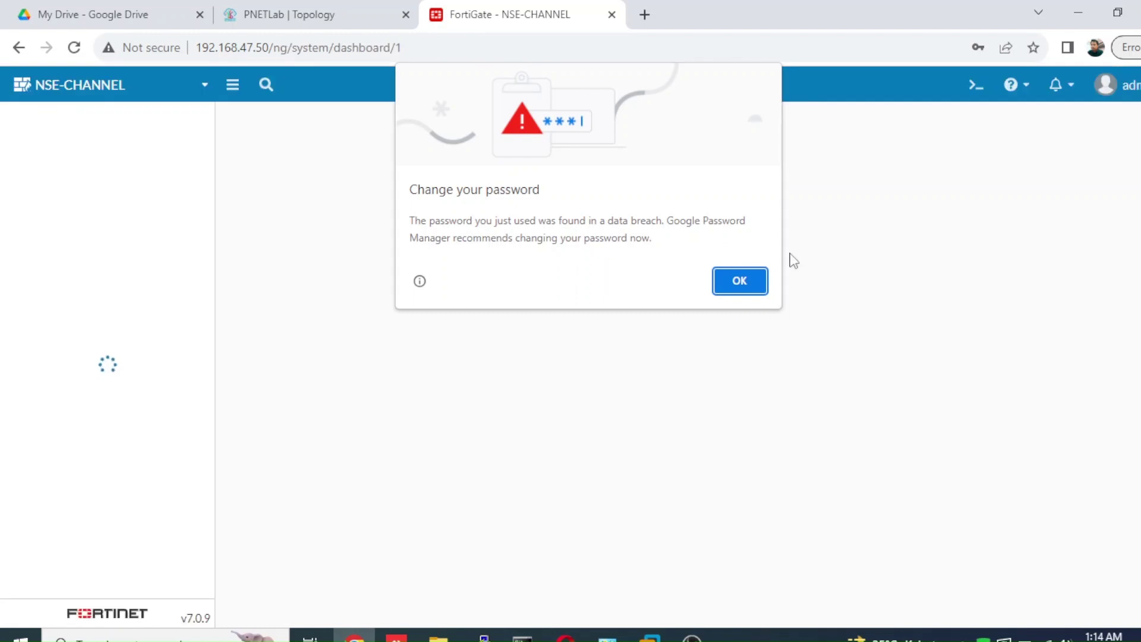
{"action": "left_click", "coordinate": [744, 281]}
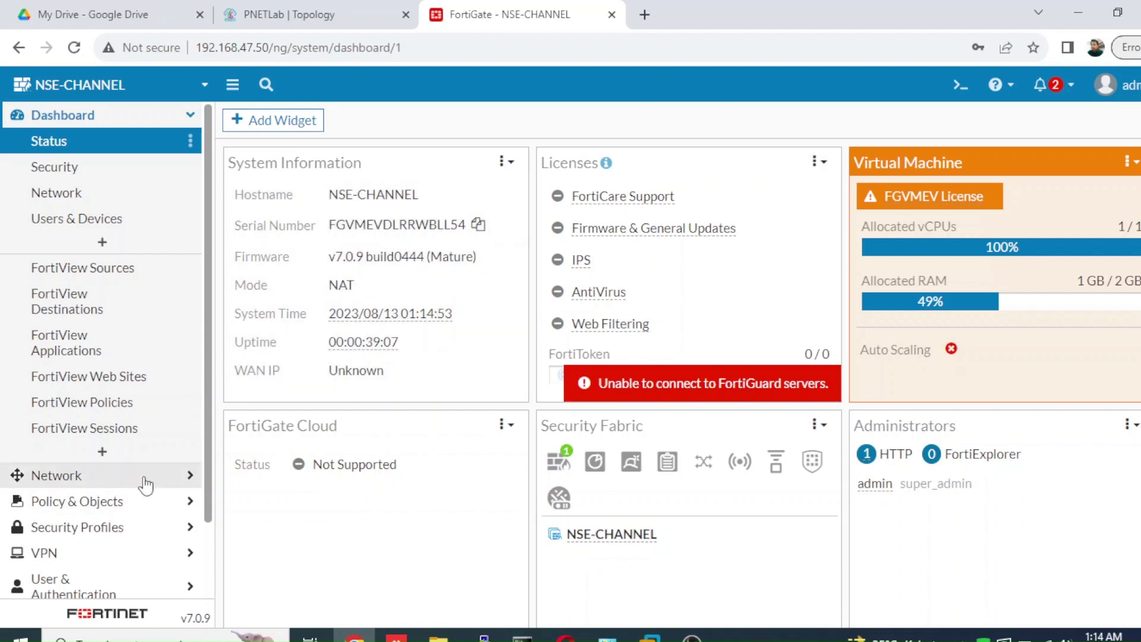
- Open Network > Interfaces to list LAN-INTERNAL (port2) and WAN-INET (port1)
{"action": "left_click", "coordinate": [145, 478]}
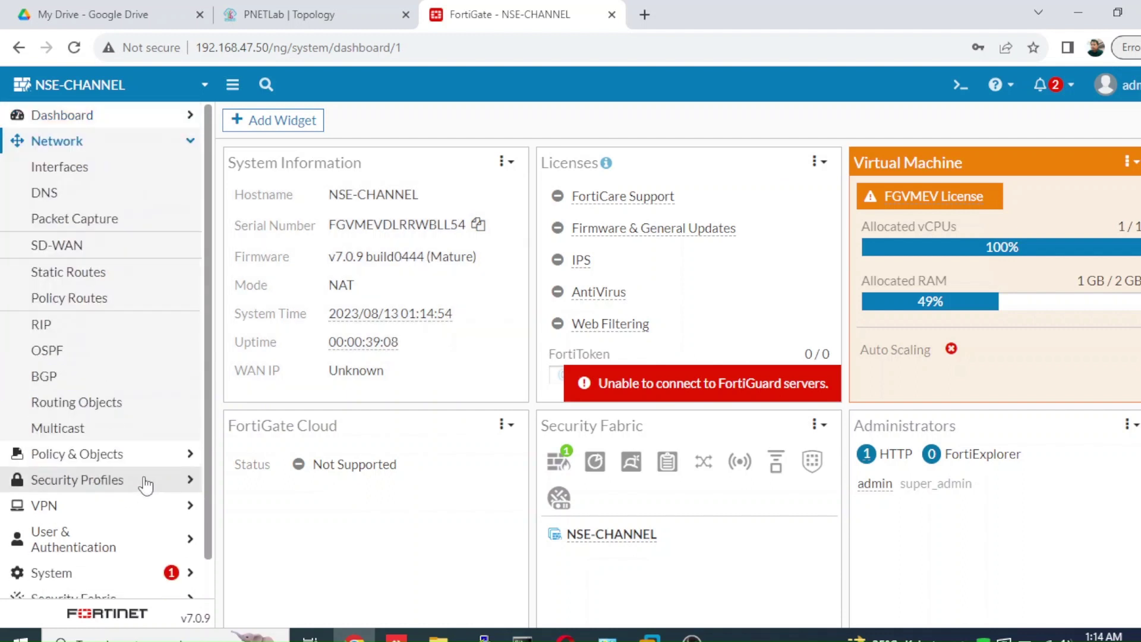
{"action": "left_click", "coordinate": [110, 172]}
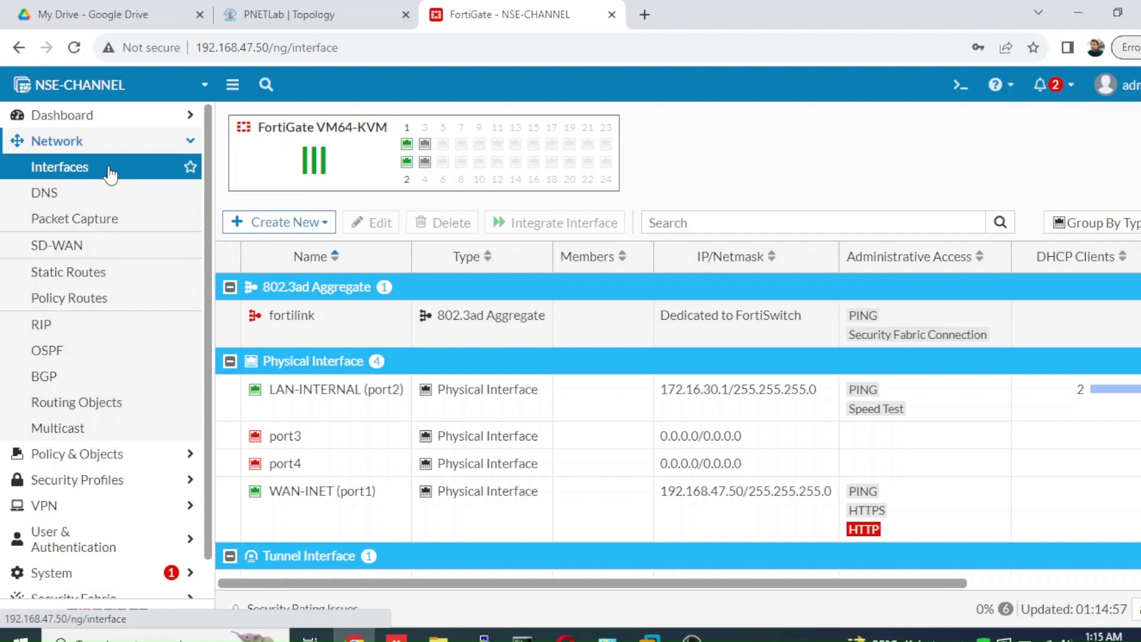
- Run 'execute ping 8.8.8.8' in the CLI console, confirm 5/5 replies, and minimize the console
{"action": "left_click", "coordinate": [958, 95]}
{"action": "type", "text": "e"}
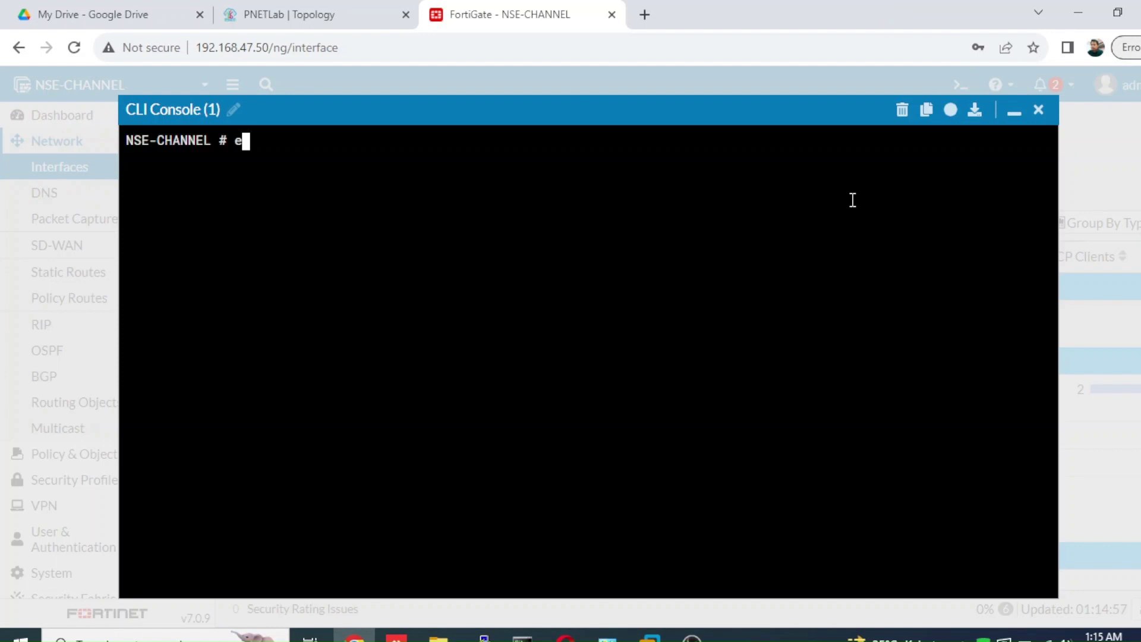
{"action": "type", "text": "xecute ping 8.8.8.8"}
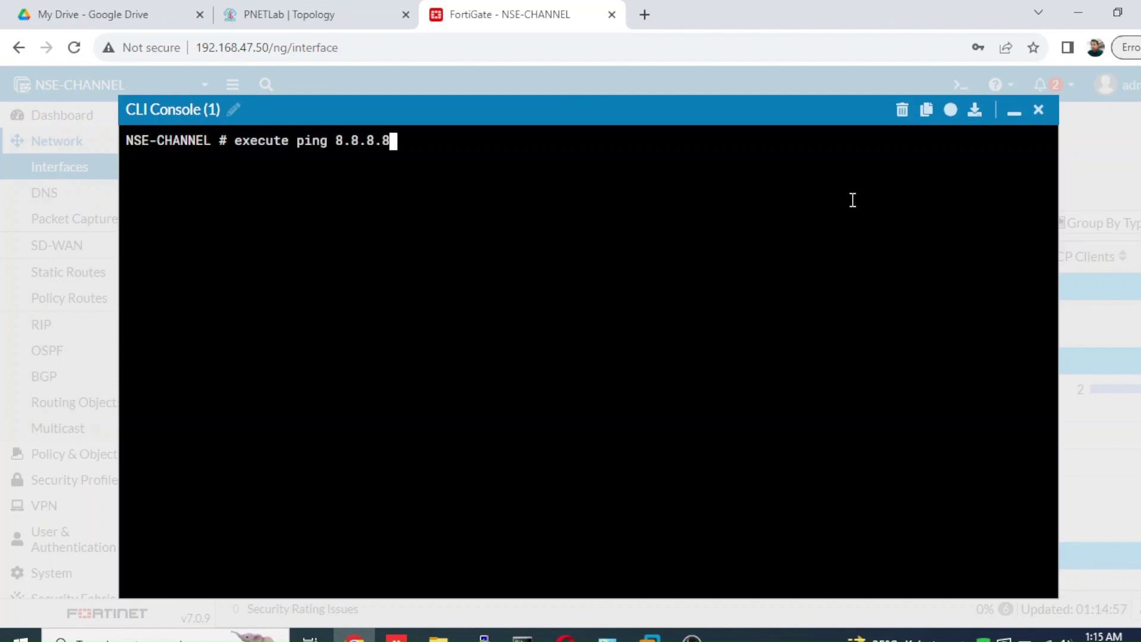
{"action": "key", "text": "Return"}
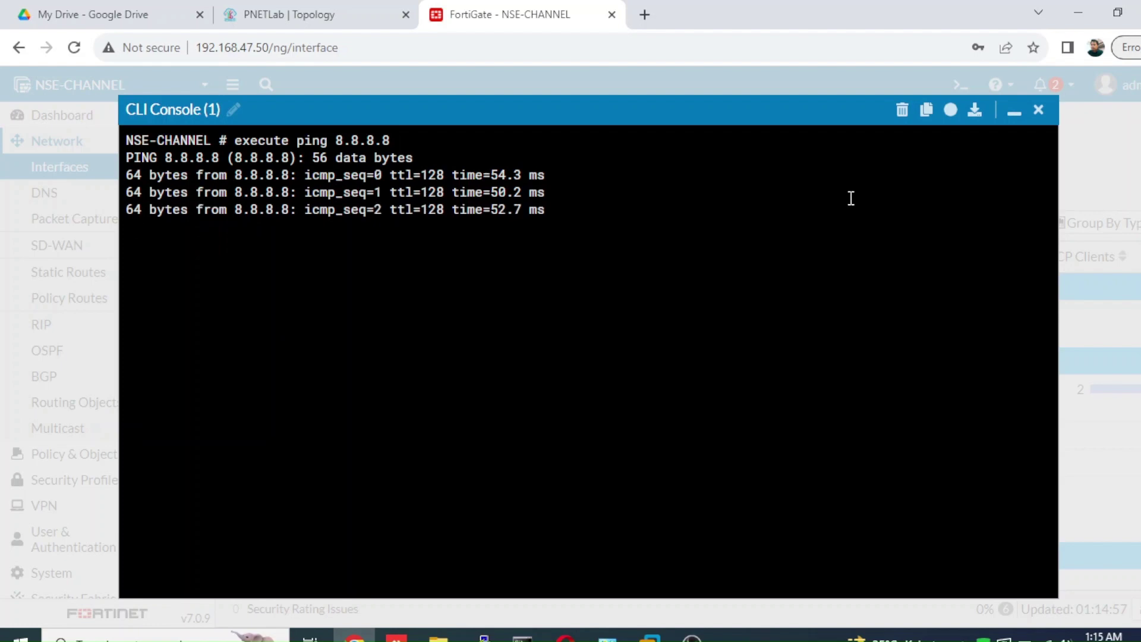
{"action": "left_click", "coordinate": [260, 17]}
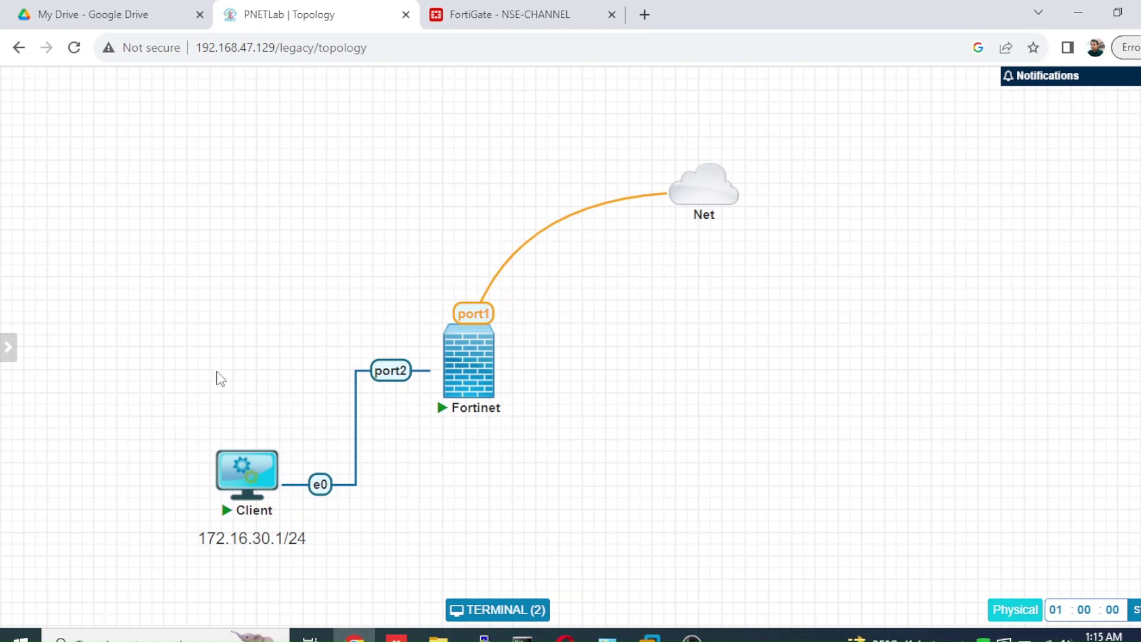
{"action": "mouse_move", "coordinate": [241, 481]}
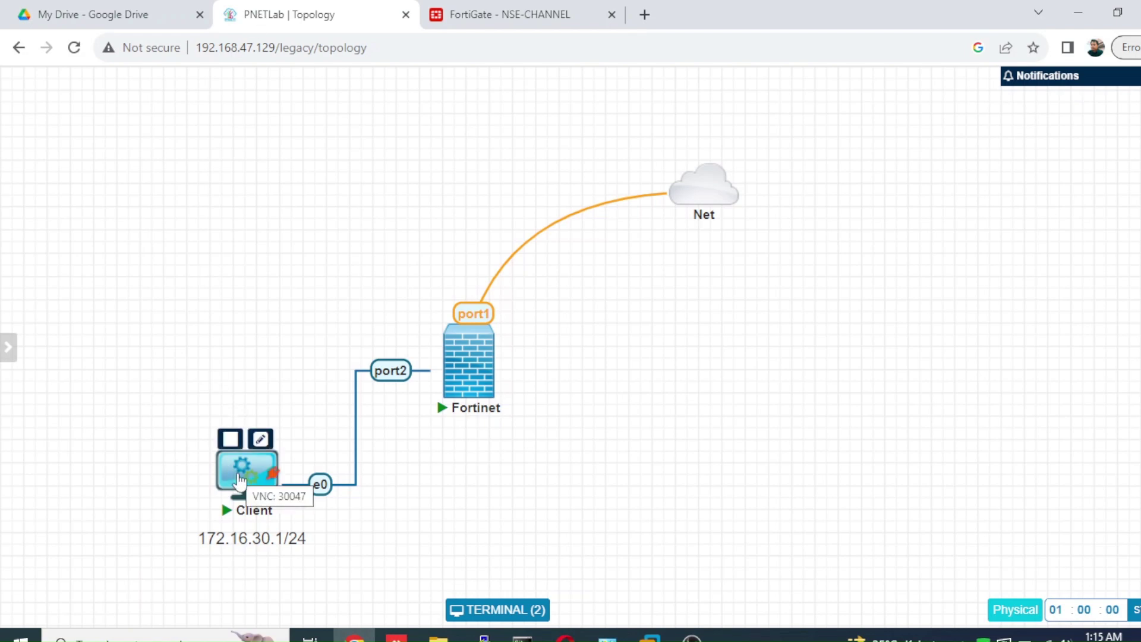
{"action": "left_click", "coordinate": [487, 17]}
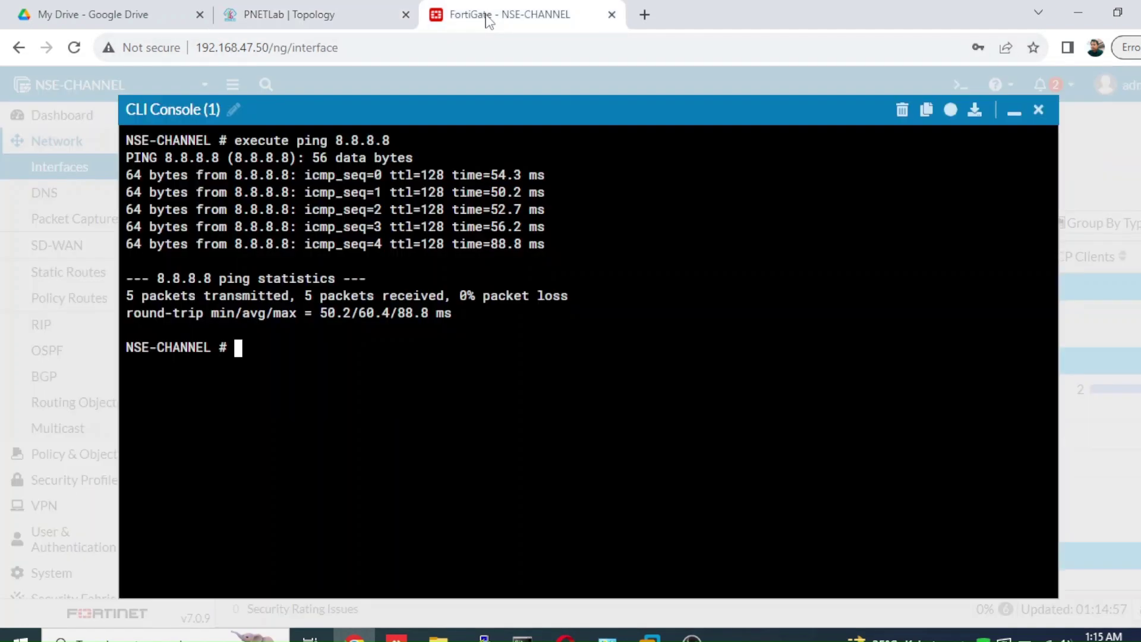
{"action": "left_click", "coordinate": [1013, 114]}
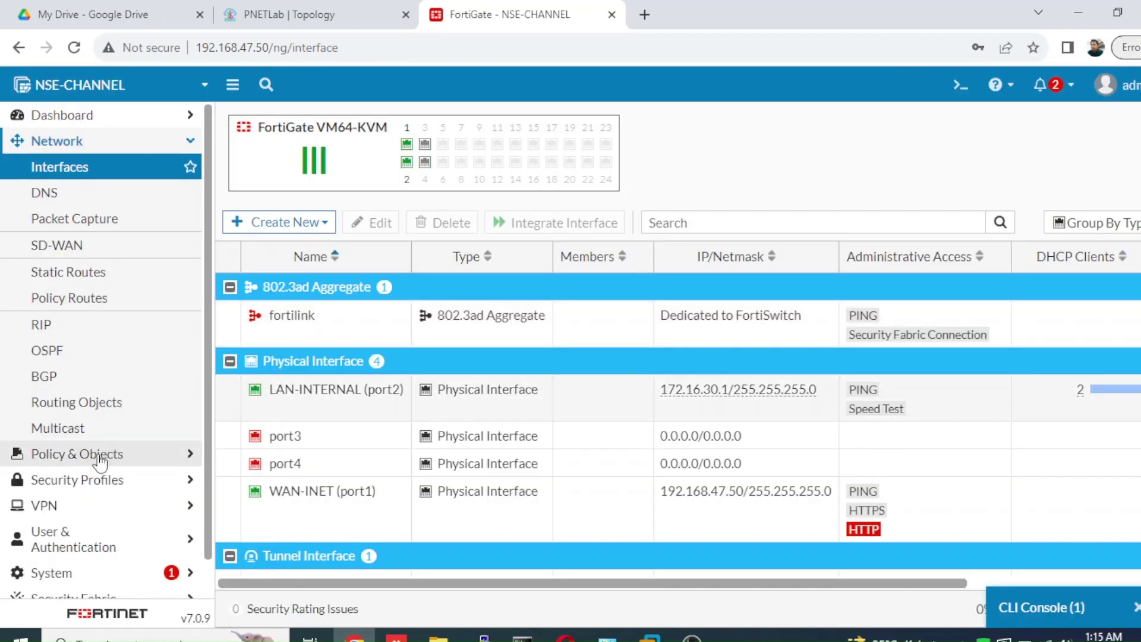
- Review the To Inet firewall policy (port2 to port1, ACCEPT, NAT), then return to the topology
{"action": "left_click", "coordinate": [99, 457]}
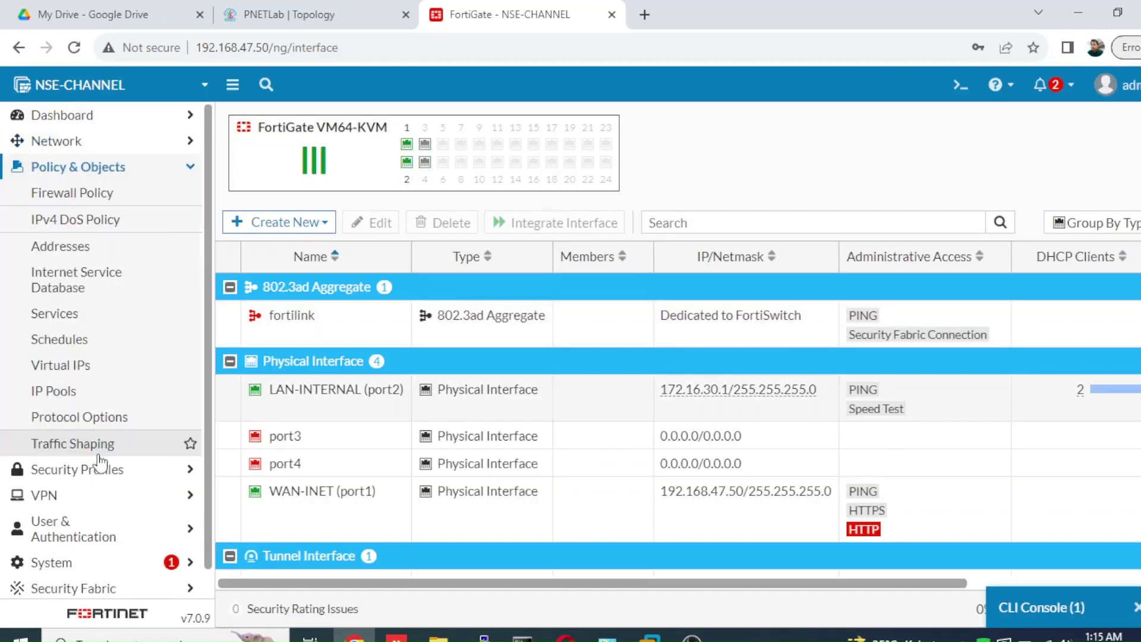
{"action": "left_click", "coordinate": [141, 194]}
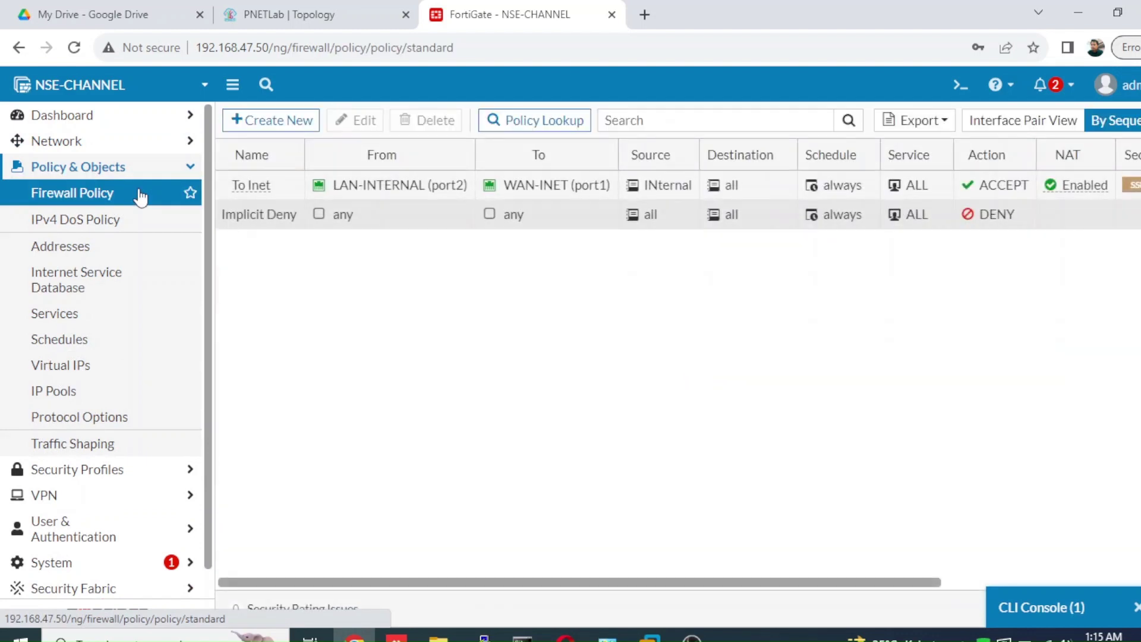
{"action": "left_click", "coordinate": [288, 16]}
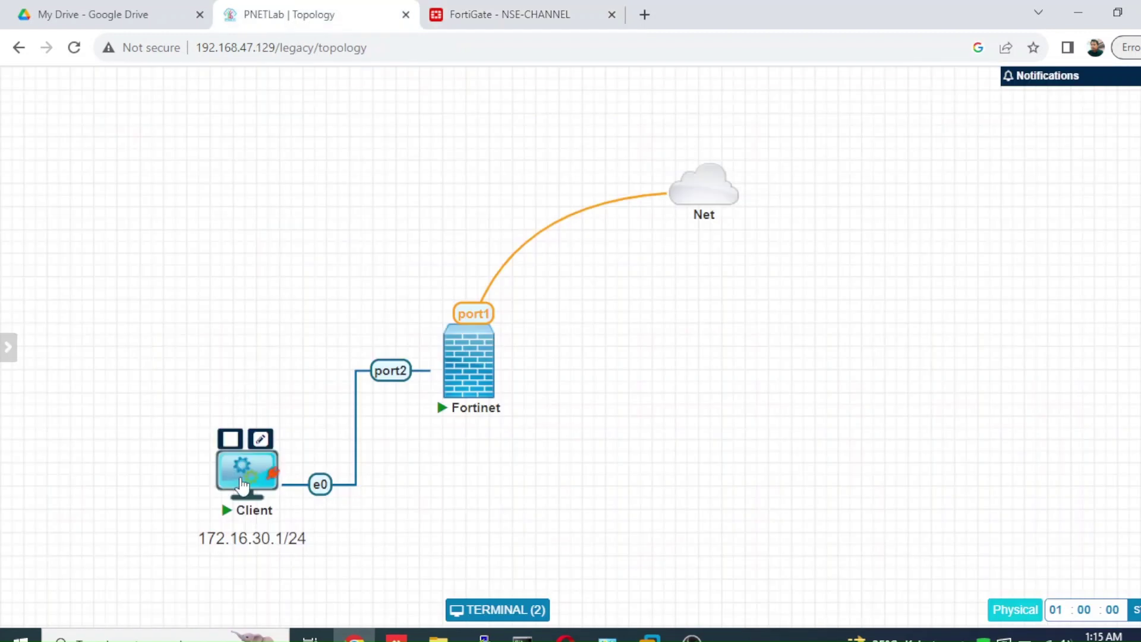
- Open the Client node's Windows 7 console from the PNETLab topology
{"action": "left_click", "coordinate": [242, 484]}
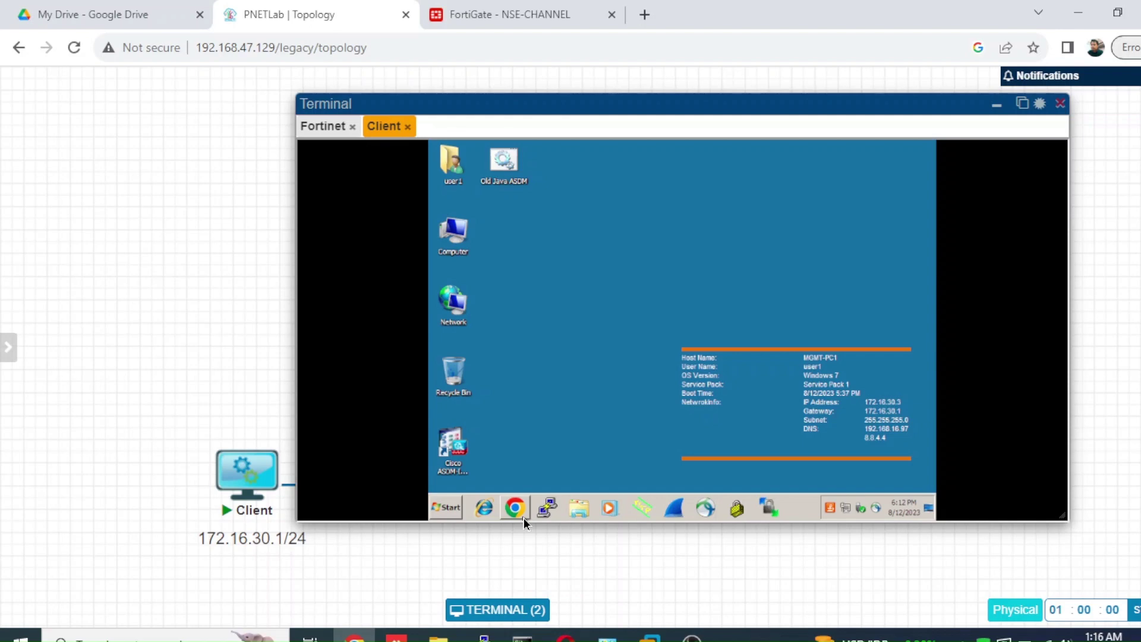
- Launch Chrome on the Client, load google.co.id, and search for 'speedtest'
{"action": "left_click", "coordinate": [508, 513]}
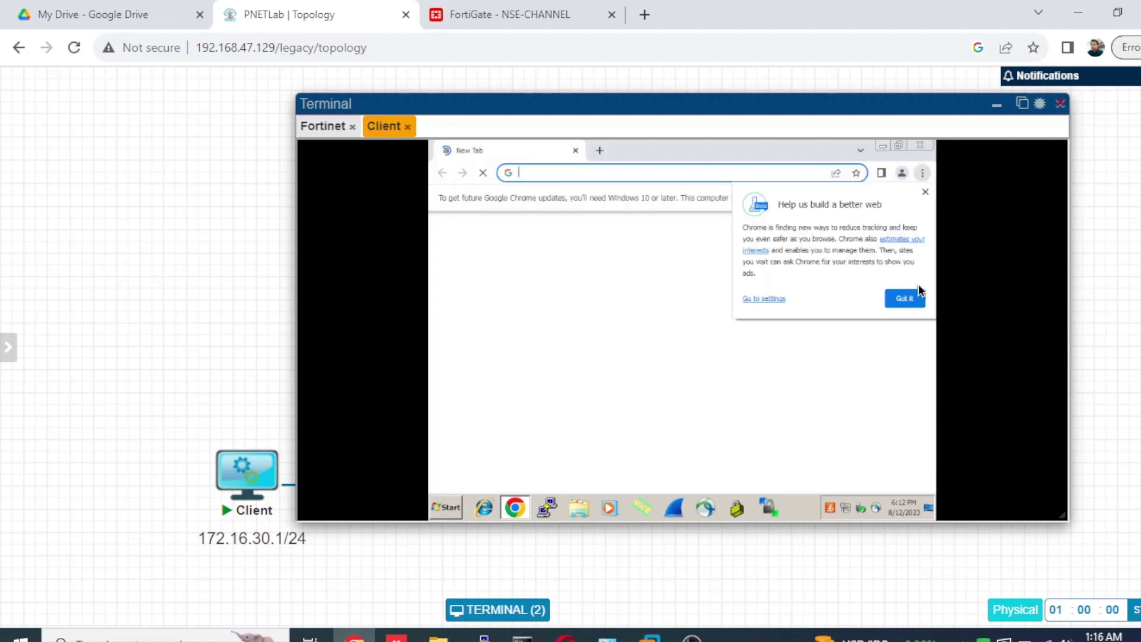
{"action": "left_click", "coordinate": [905, 299]}
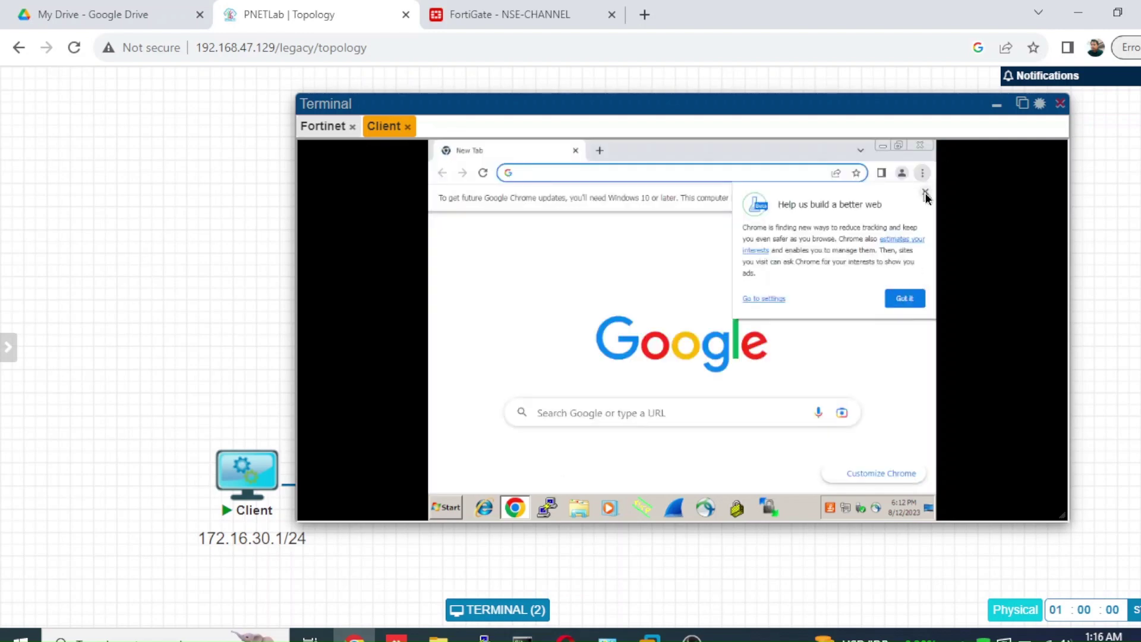
{"action": "type", "text": "goo"}
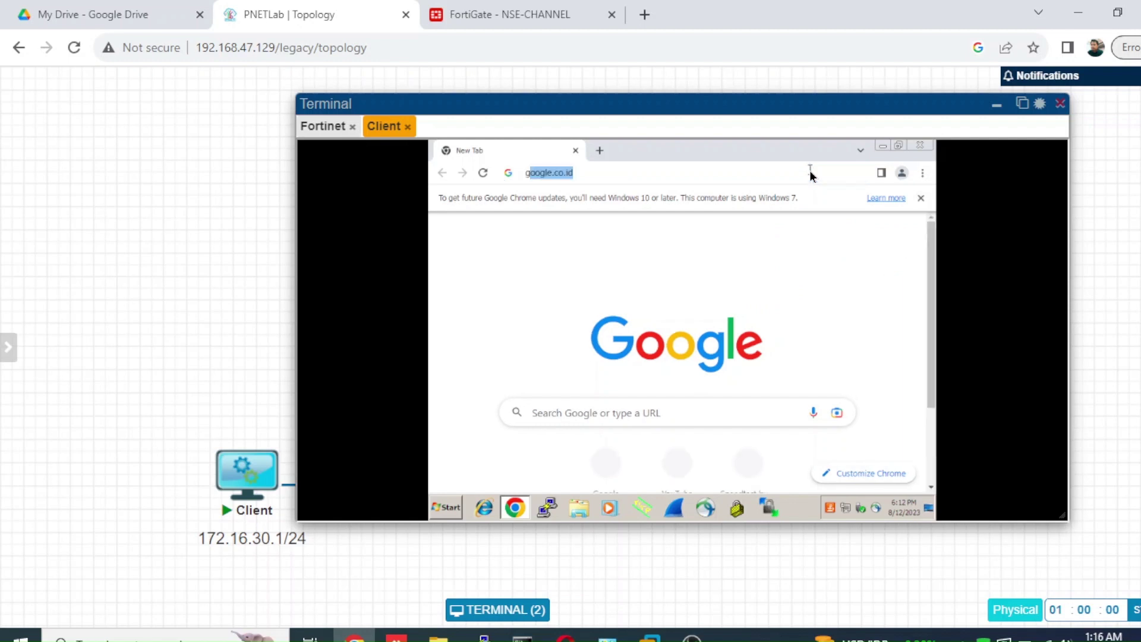
{"action": "type", "text": "gle.co.id"}
{"action": "key", "text": "Return"}
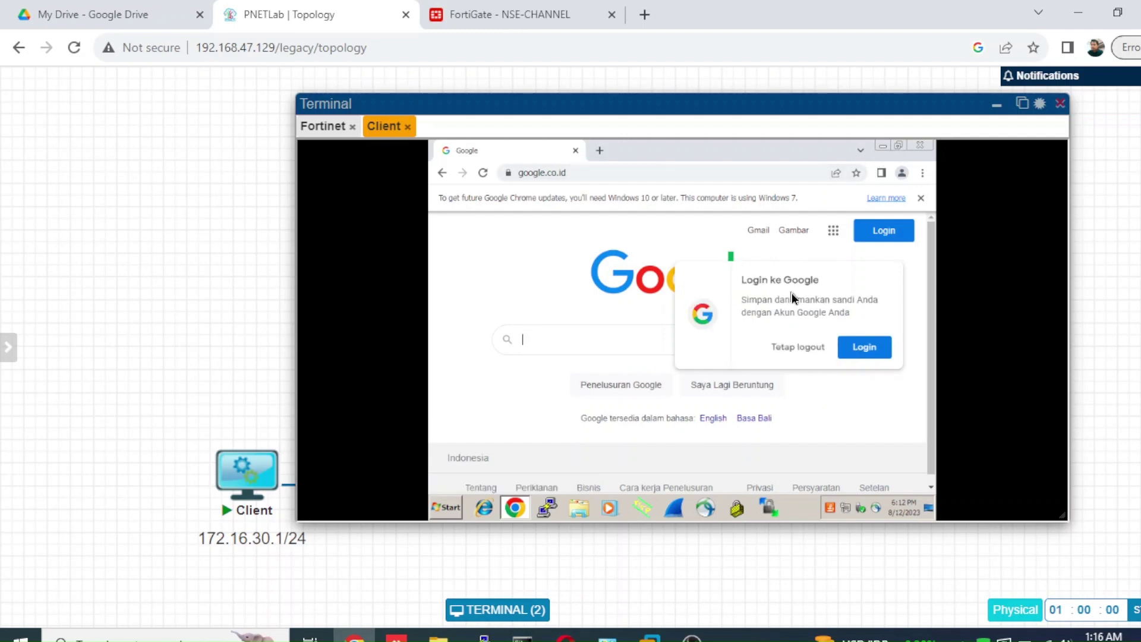
{"action": "left_click", "coordinate": [821, 349]}
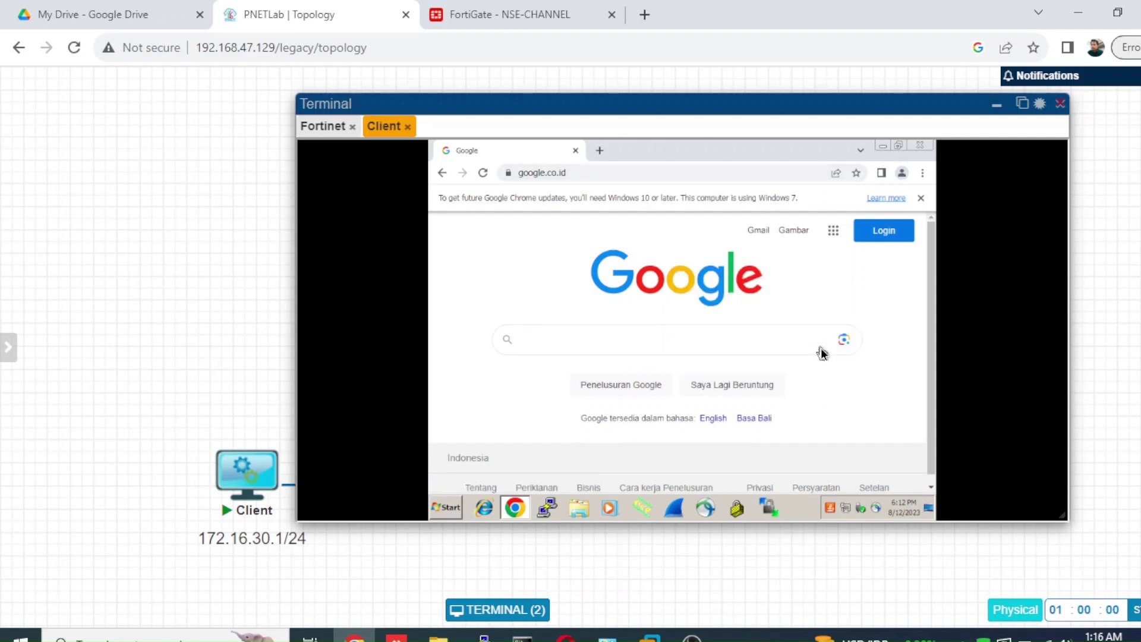
{"action": "left_click", "coordinate": [696, 342]}
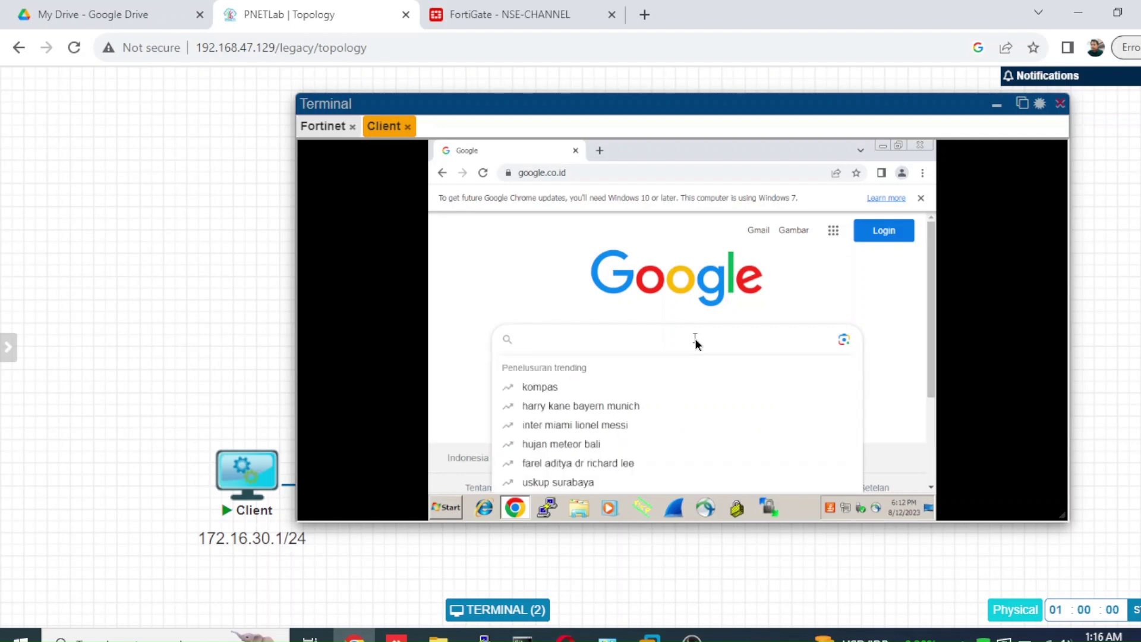
{"action": "type", "text": "speedtest"}
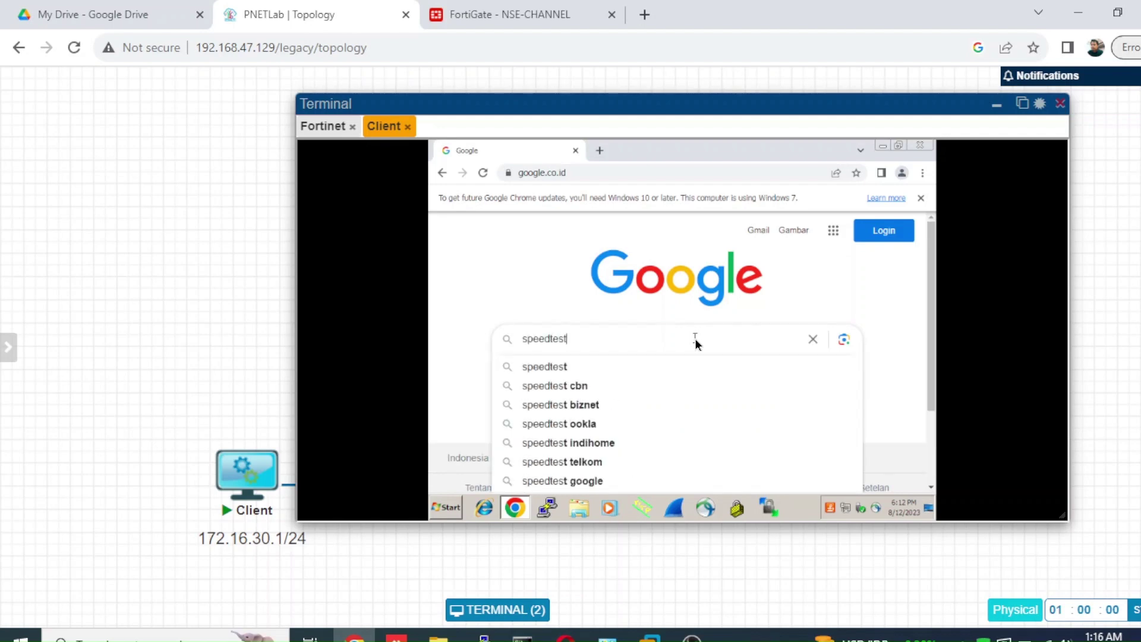
{"action": "key", "text": "Return"}
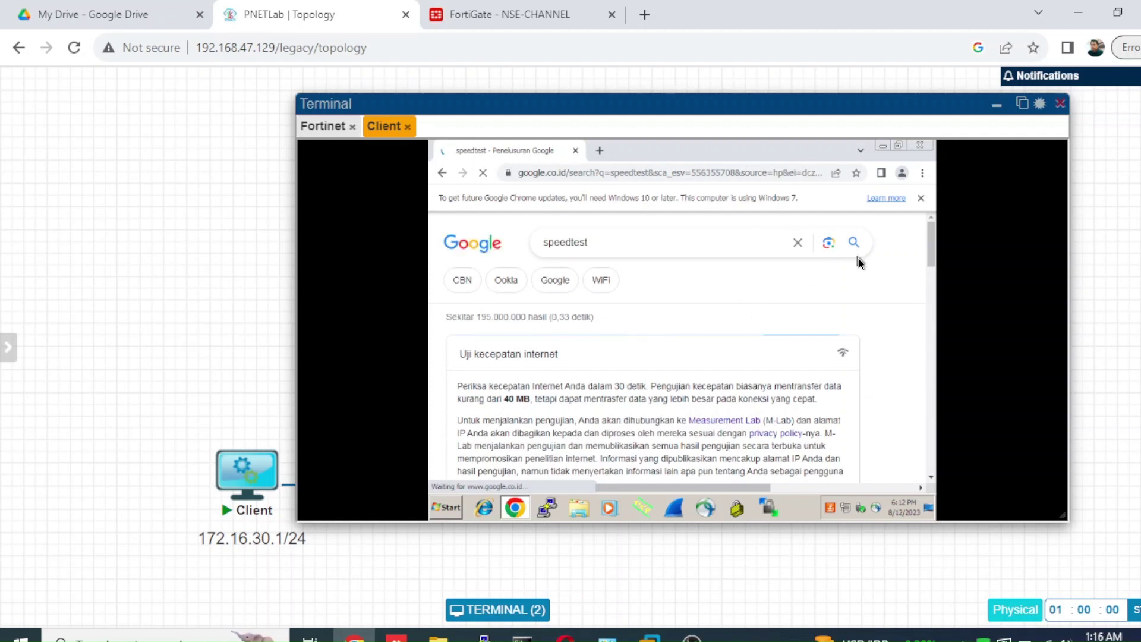
- Open the Kemdikbud Speedtest result in a new tab and switch to it
{"action": "left_click_drag", "start_coordinate": [929, 234], "coordinate": [928, 287]}
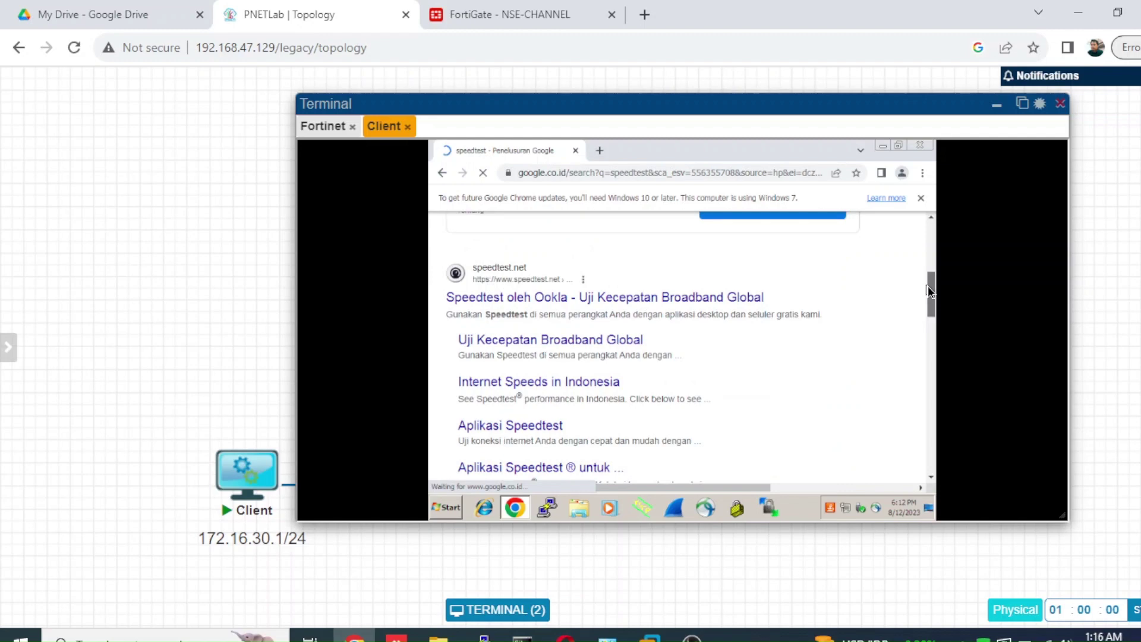
{"action": "left_click_drag", "start_coordinate": [928, 286], "coordinate": [925, 386]}
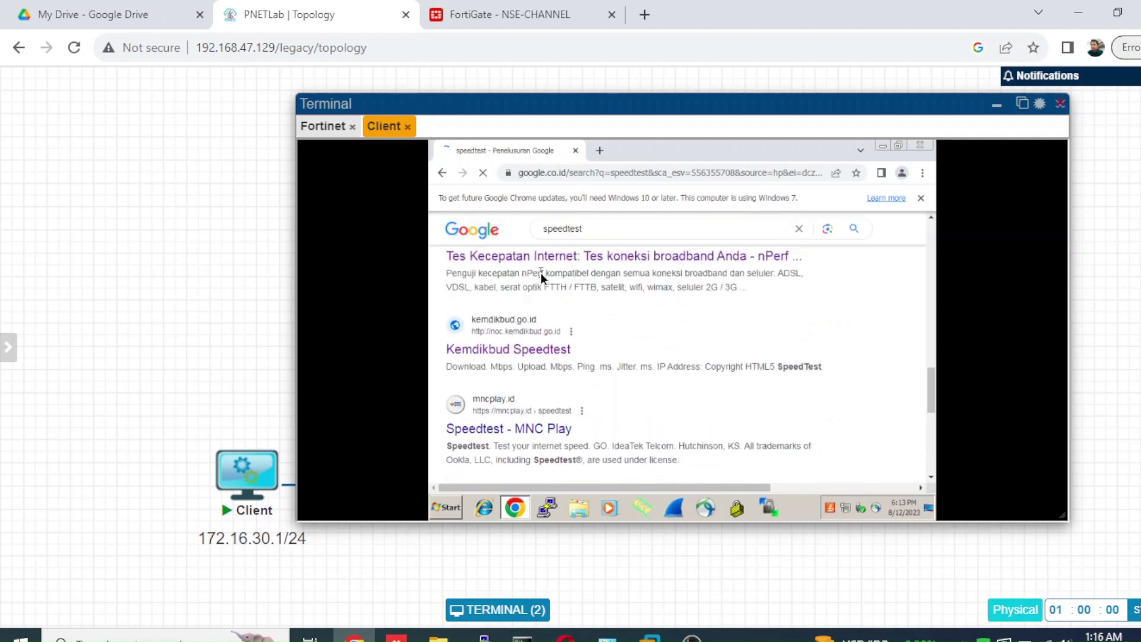
{"action": "right_click", "coordinate": [534, 351]}
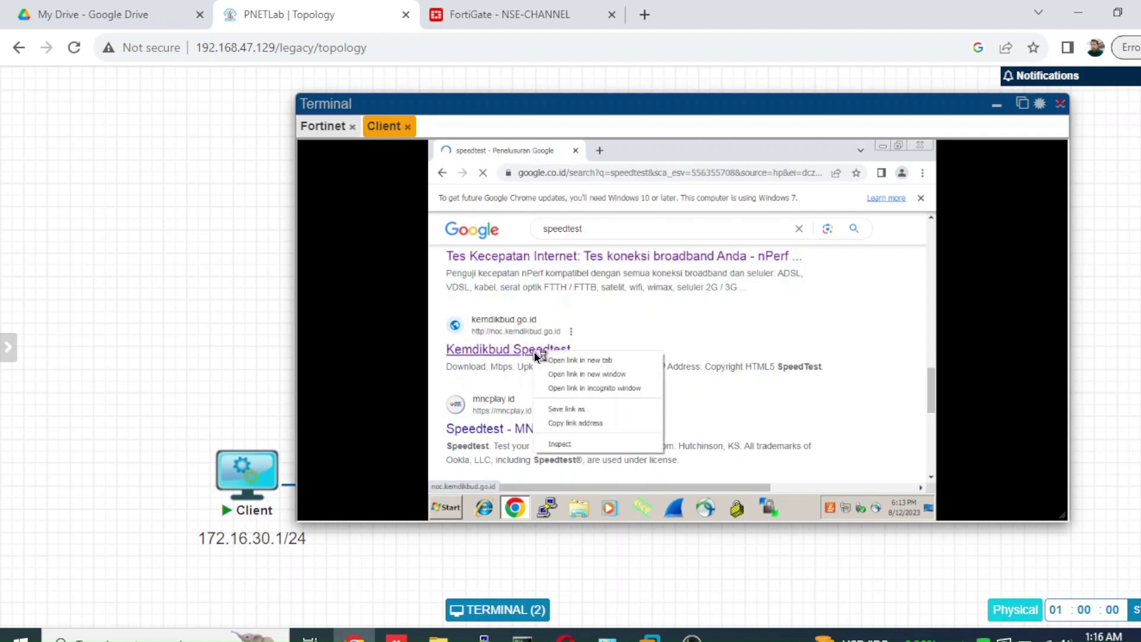
{"action": "left_click", "coordinate": [542, 361]}
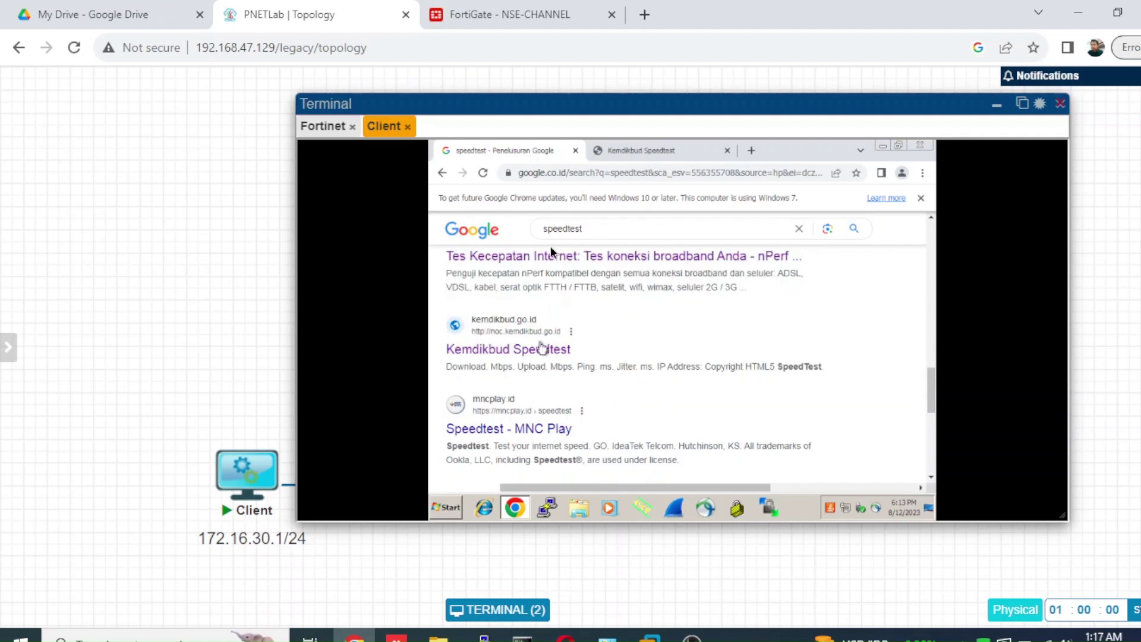
{"action": "left_click", "coordinate": [627, 144]}
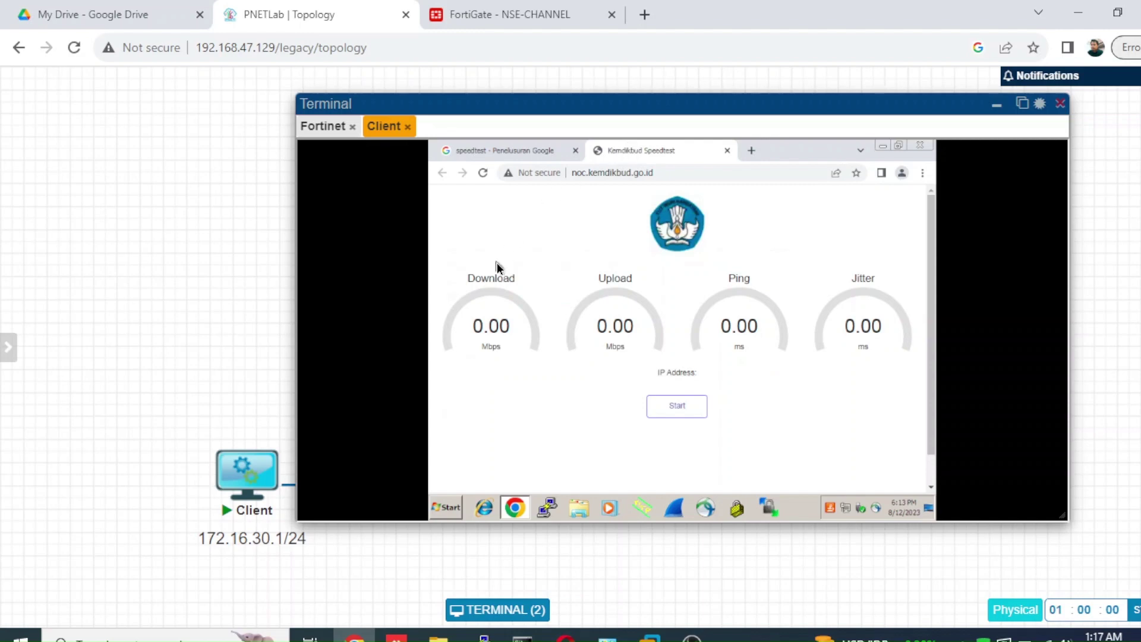
- Run the Kemdikbud speed test (27.40 Mbps down, 8.77 Mbps up), then return to FortiGate
{"action": "left_click", "coordinate": [685, 412]}
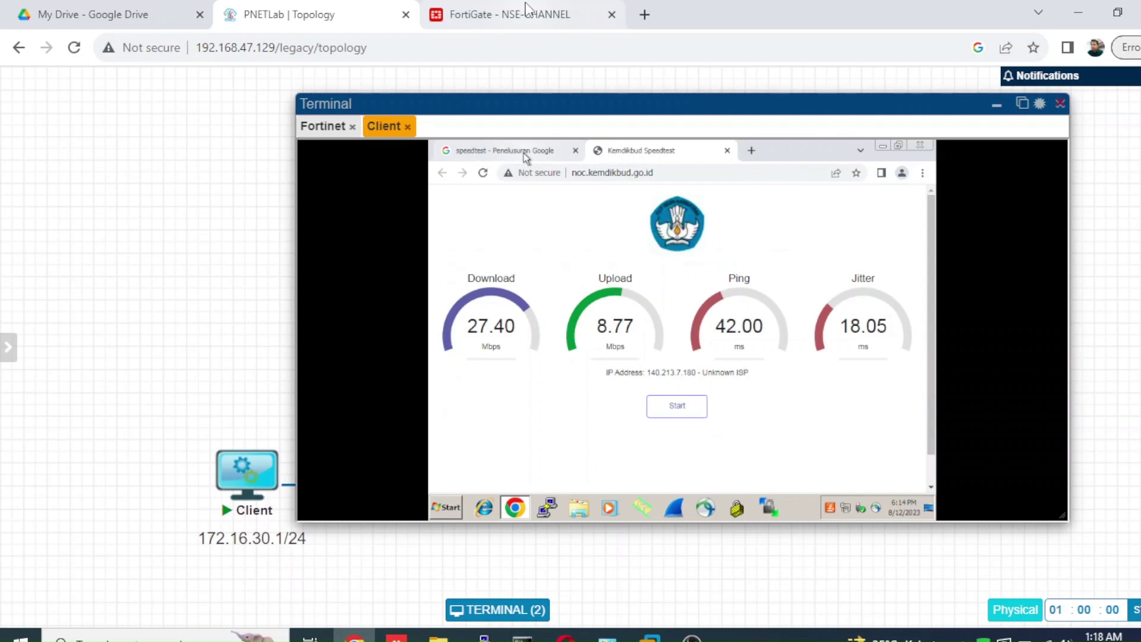
{"action": "left_click", "coordinate": [527, 9]}
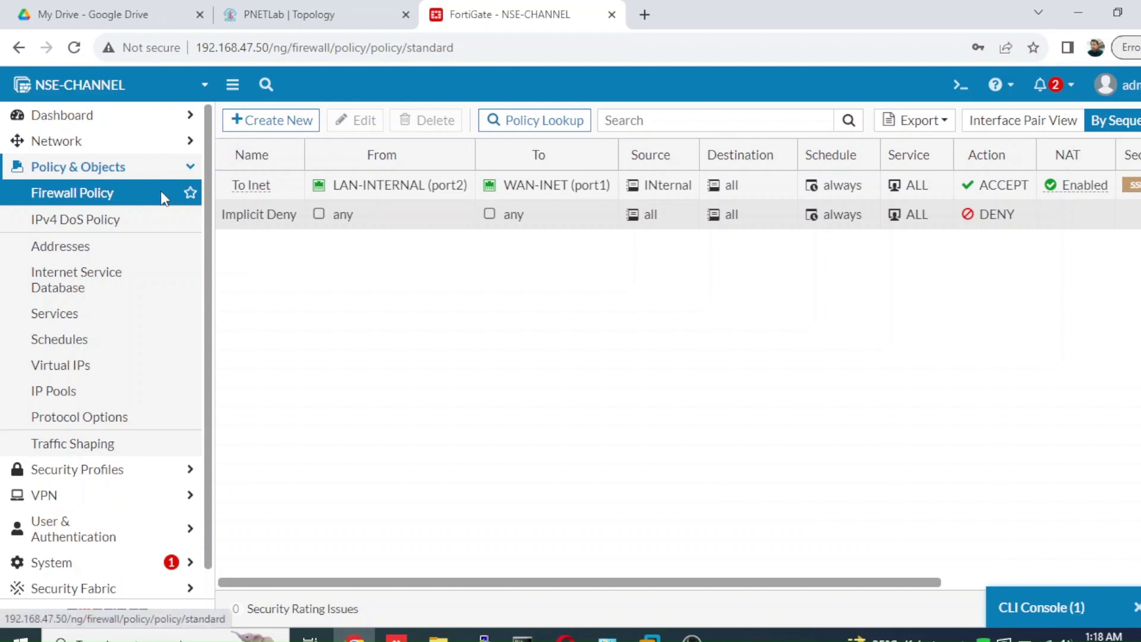
- Go to Policy & Objects > Traffic Shaping and start a new traffic shaper
{"action": "left_click", "coordinate": [161, 192]}
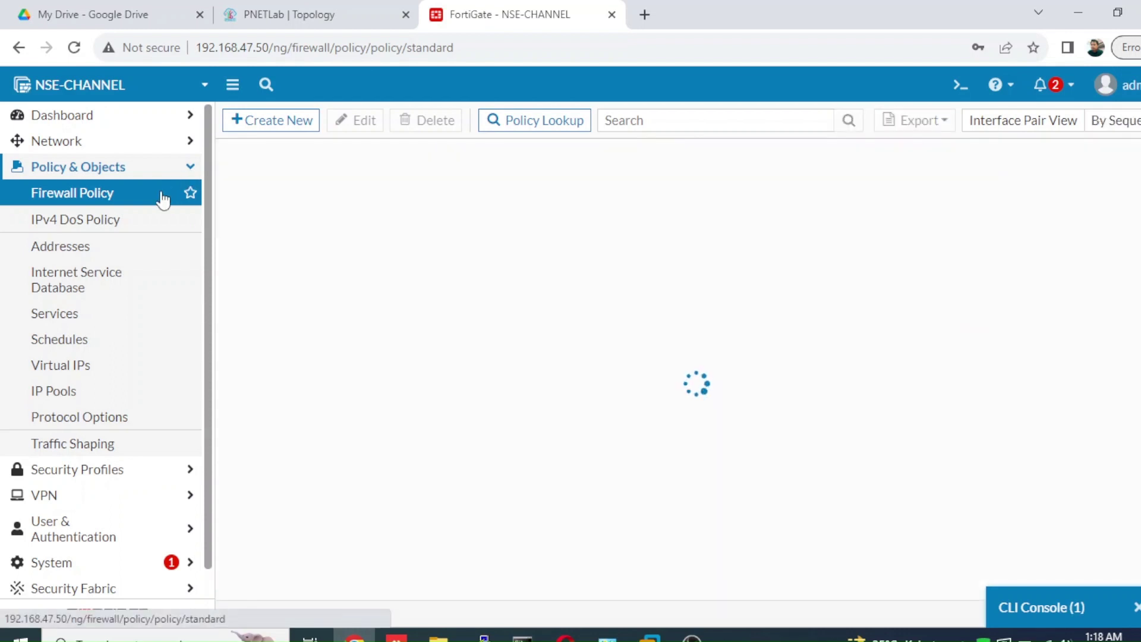
{"action": "left_click", "coordinate": [168, 178]}
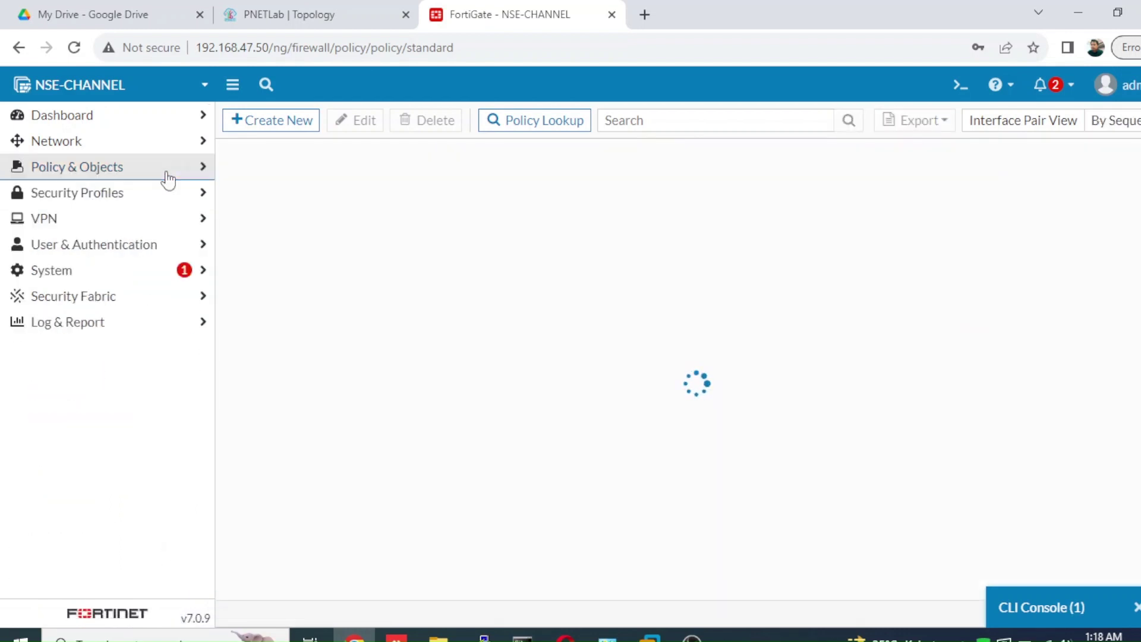
{"action": "left_click", "coordinate": [168, 178]}
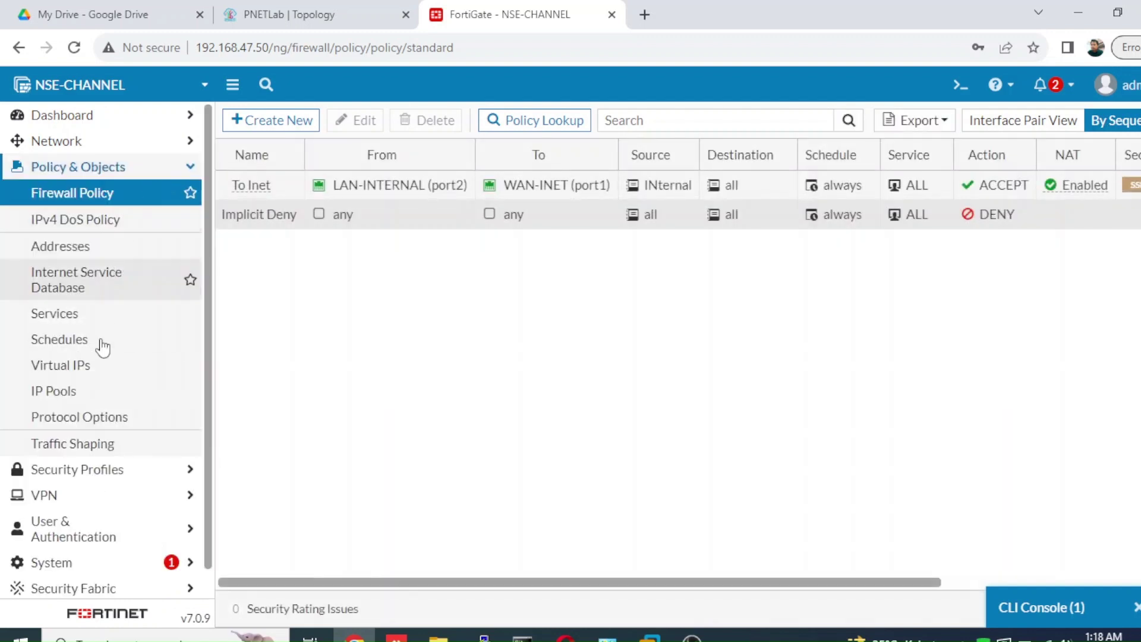
{"action": "left_click", "coordinate": [71, 452]}
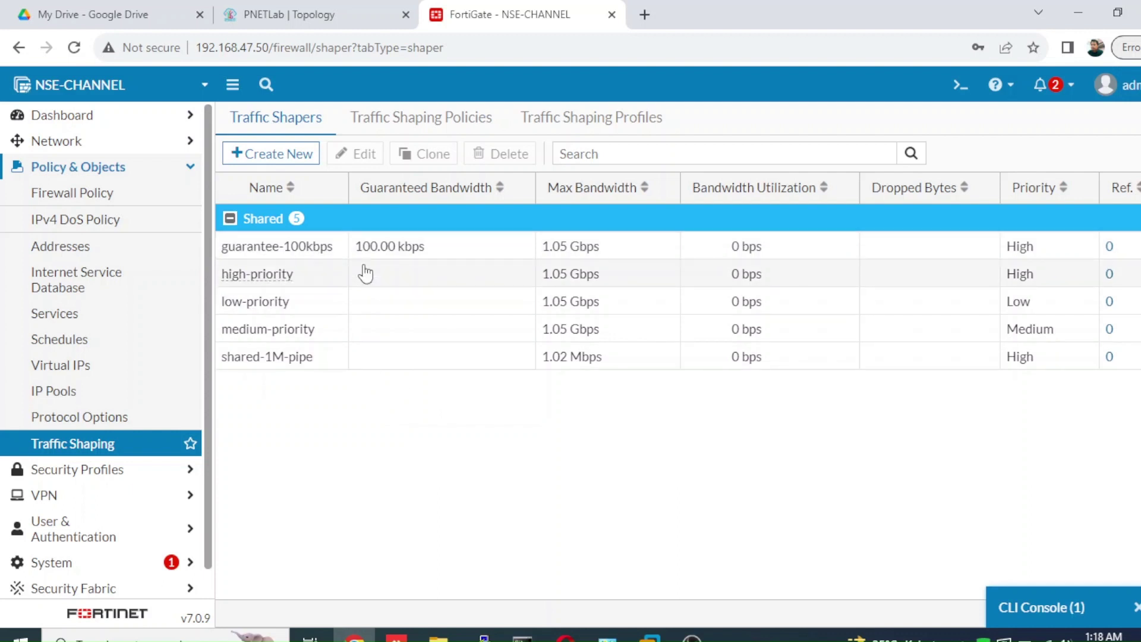
{"action": "left_click", "coordinate": [303, 154]}
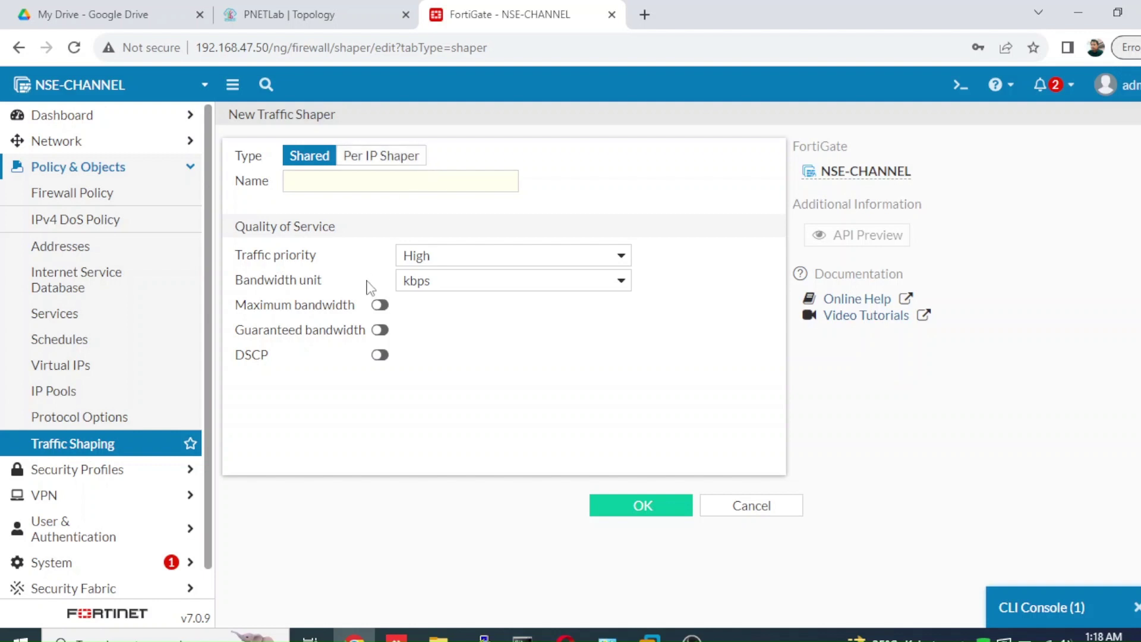
- Enable maximum bandwidth in kbps and change the new shaper's type to Per IP Shaper
{"action": "left_click", "coordinate": [379, 306]}
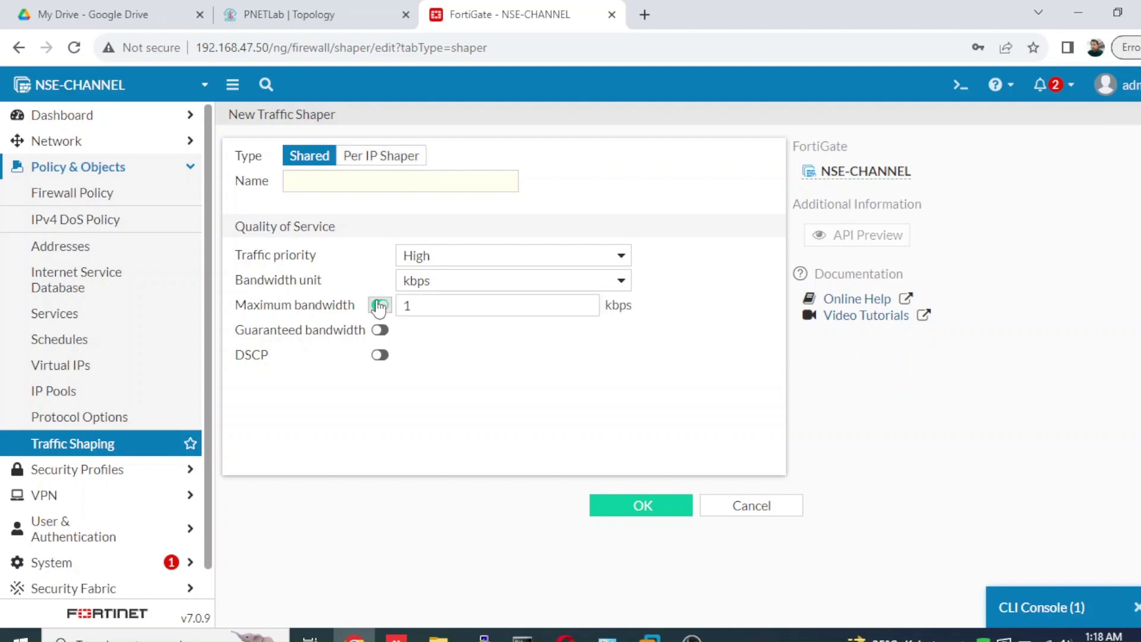
{"action": "left_click", "coordinate": [412, 306]}
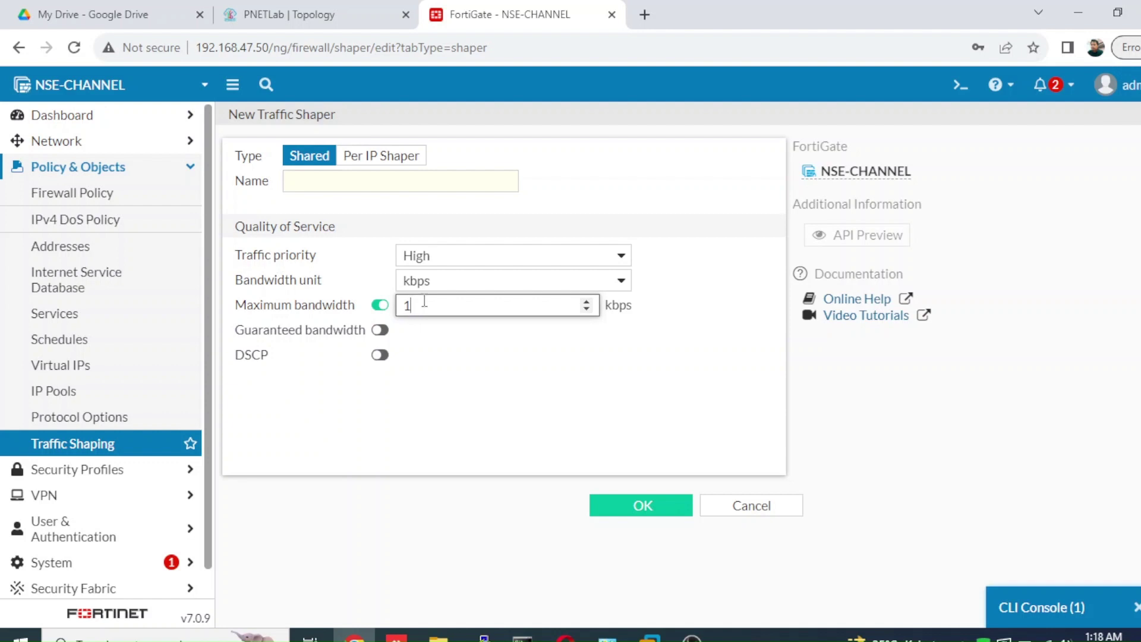
{"action": "left_click", "coordinate": [468, 283]}
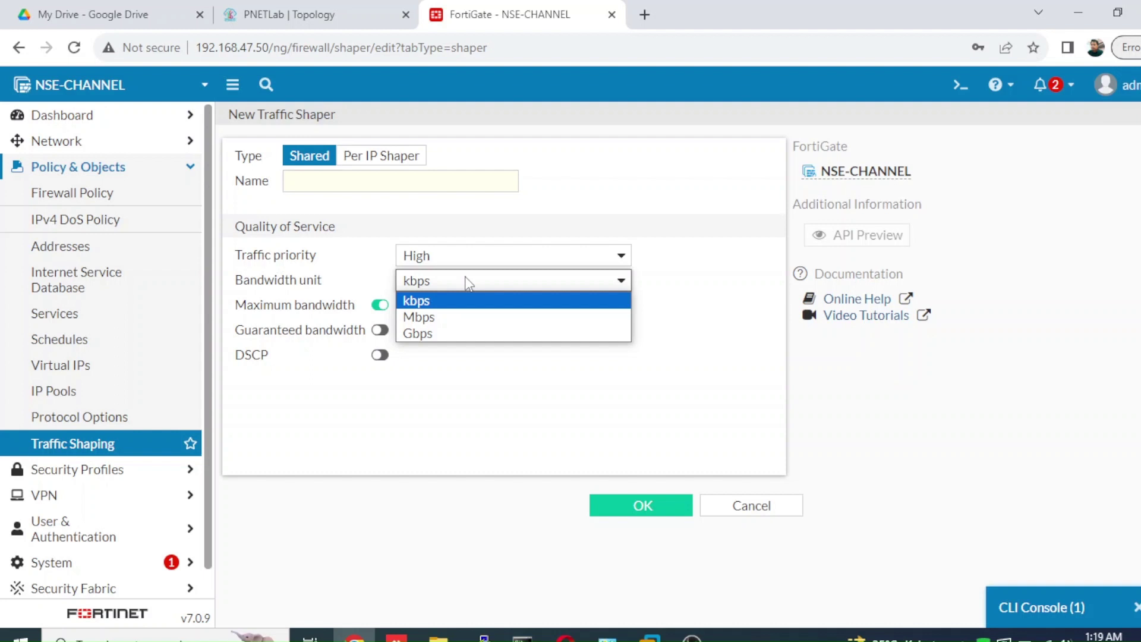
{"action": "left_click", "coordinate": [369, 169]}
{"action": "left_click", "coordinate": [369, 156]}
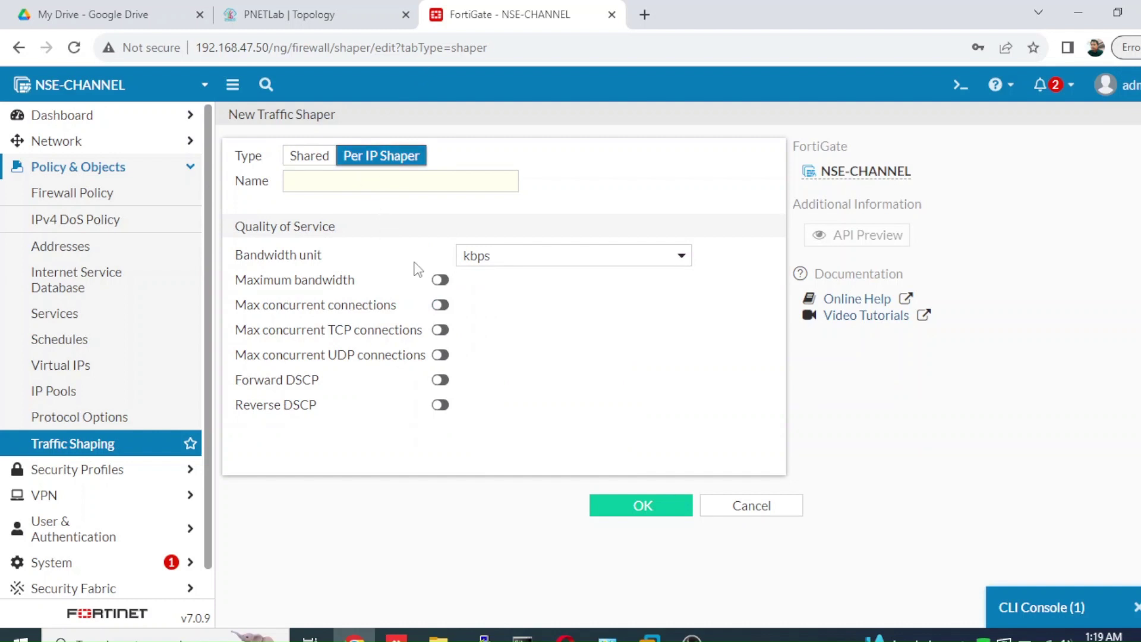
- Try per-IP limits (Mbps bandwidth, 5 concurrent connections), then revert the shaper to Shared type
{"action": "left_click", "coordinate": [434, 283]}
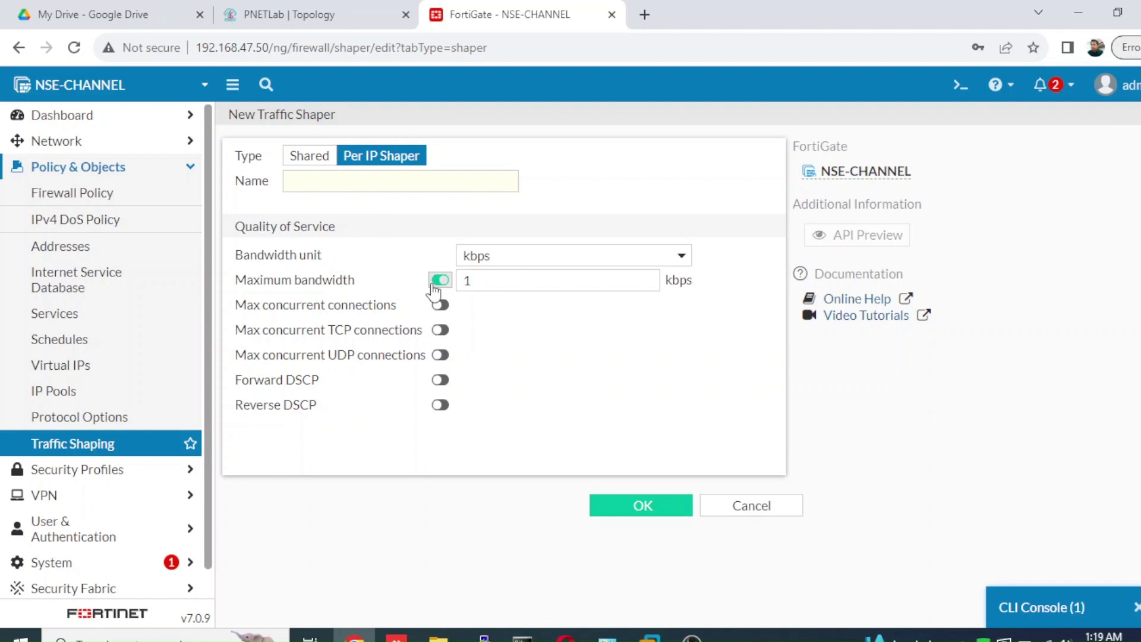
{"action": "left_click", "coordinate": [518, 263]}
{"action": "left_click", "coordinate": [509, 293]}
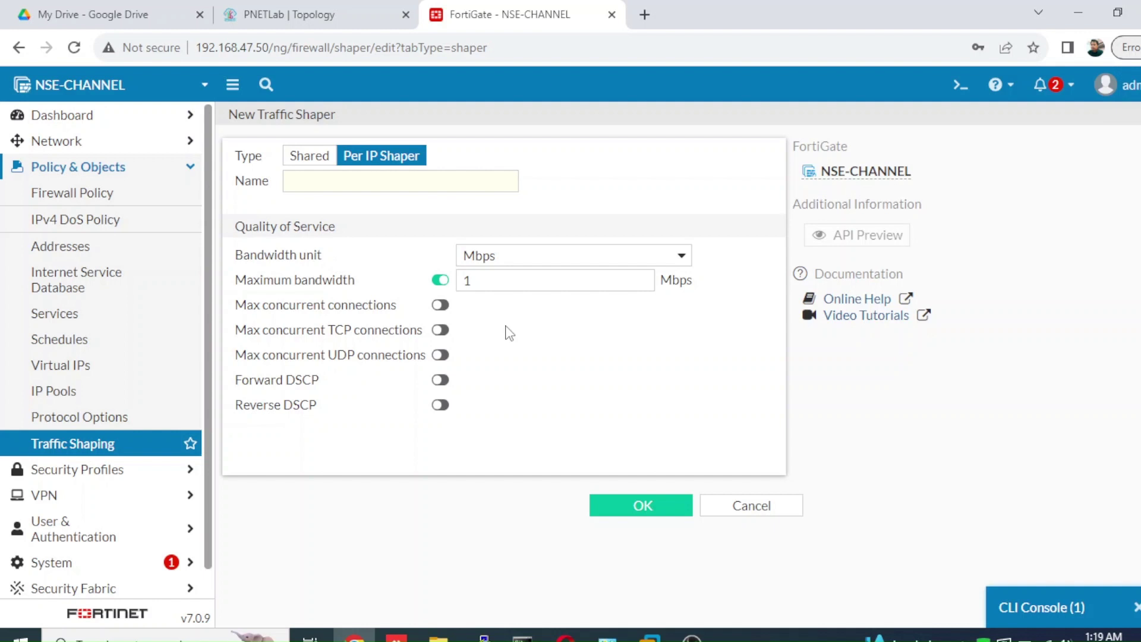
{"action": "left_click", "coordinate": [439, 307]}
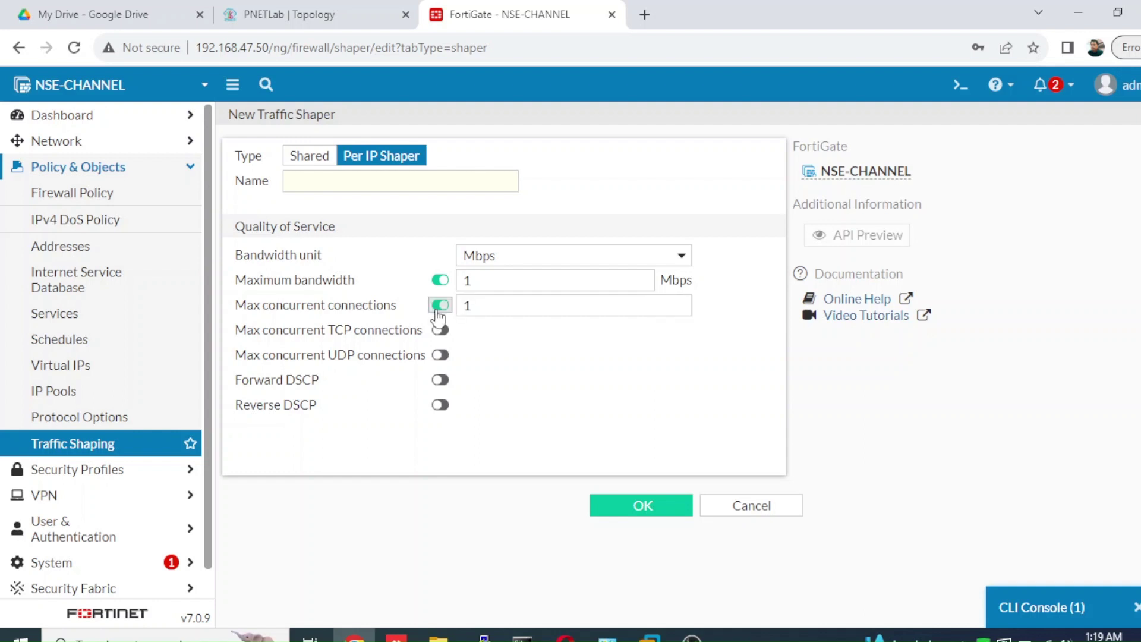
{"action": "key", "text": "Tab"}
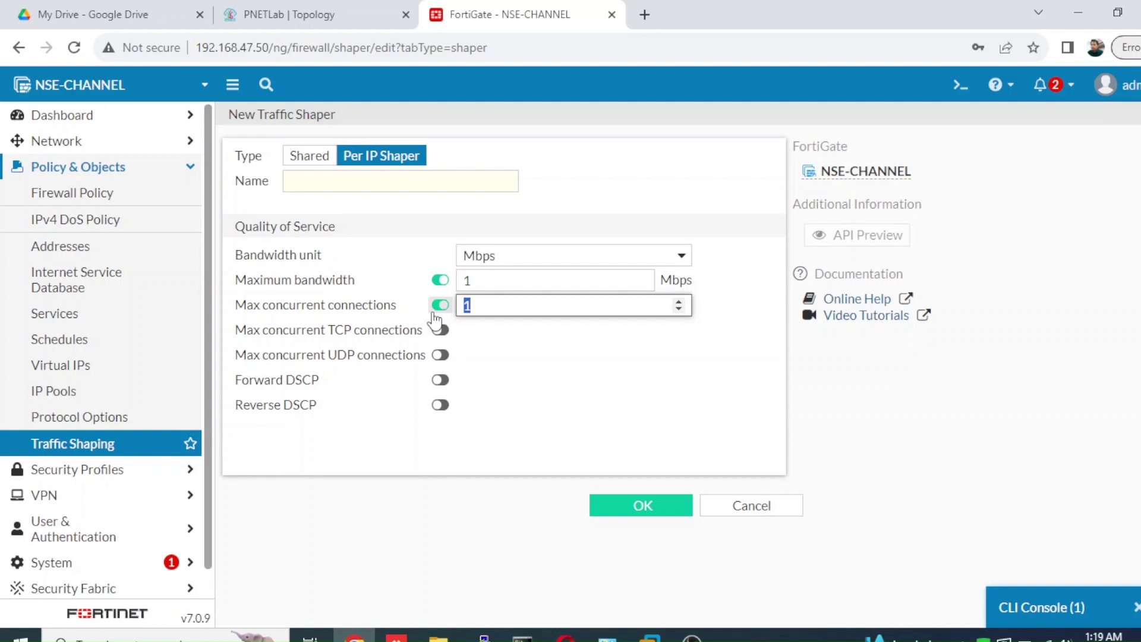
{"action": "type", "text": "5"}
{"action": "left_click", "coordinate": [317, 159]}
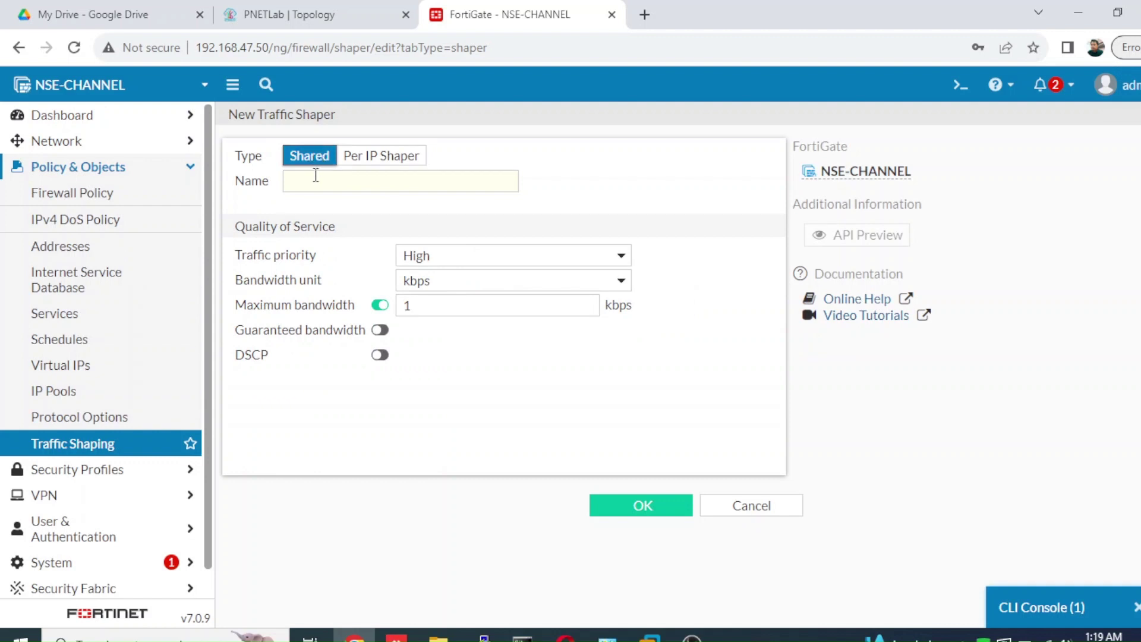
{"action": "left_click", "coordinate": [315, 176]}
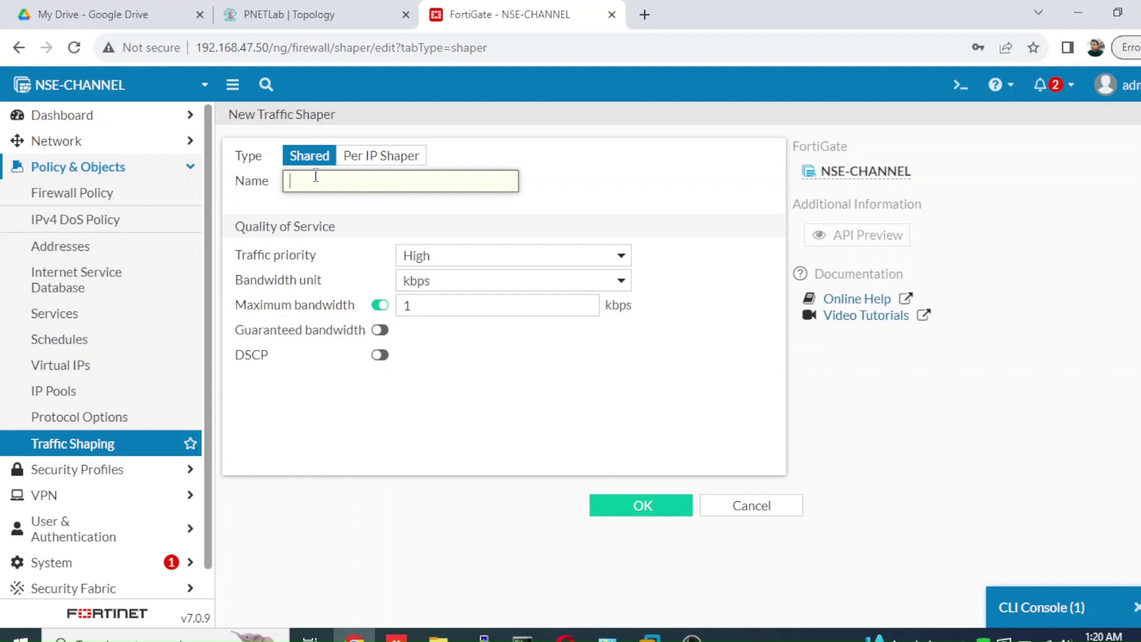
- Name the new shared shaper 5Mbps and keep its traffic priority High
{"action": "type", "text": "5"}
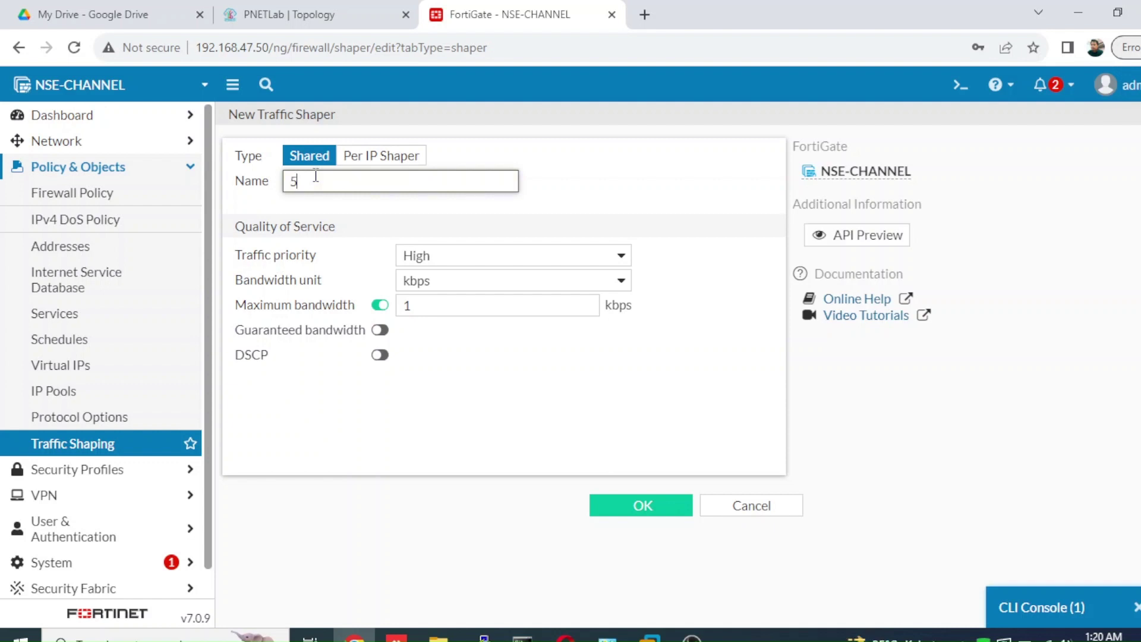
{"action": "type", "text": "Mbps"}
{"action": "left_click", "coordinate": [503, 261]}
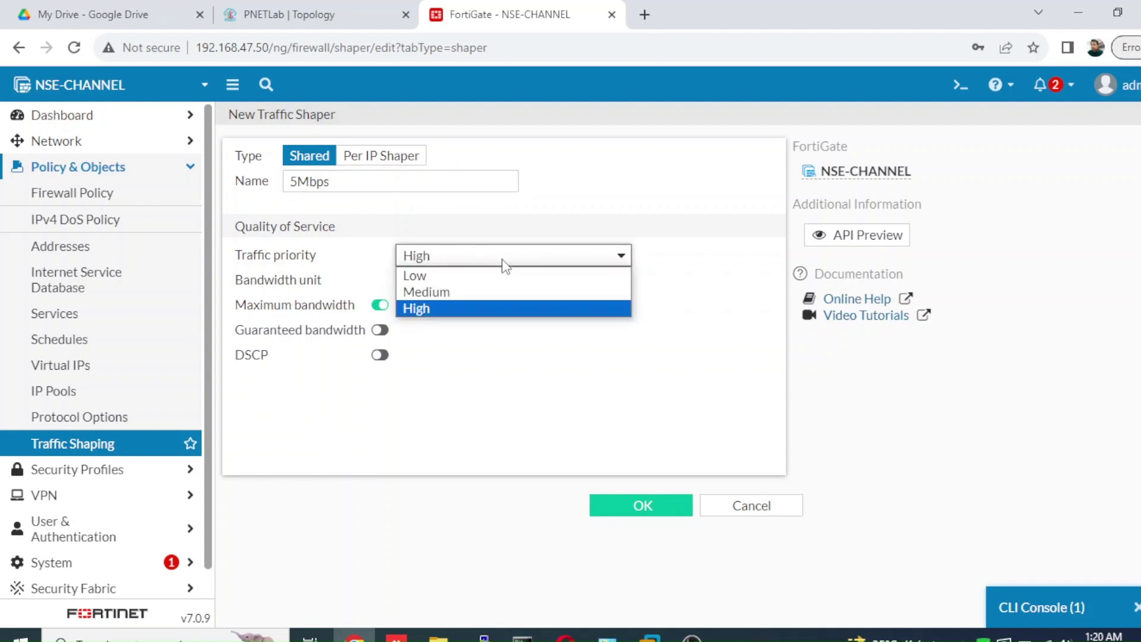
{"action": "left_click", "coordinate": [474, 307]}
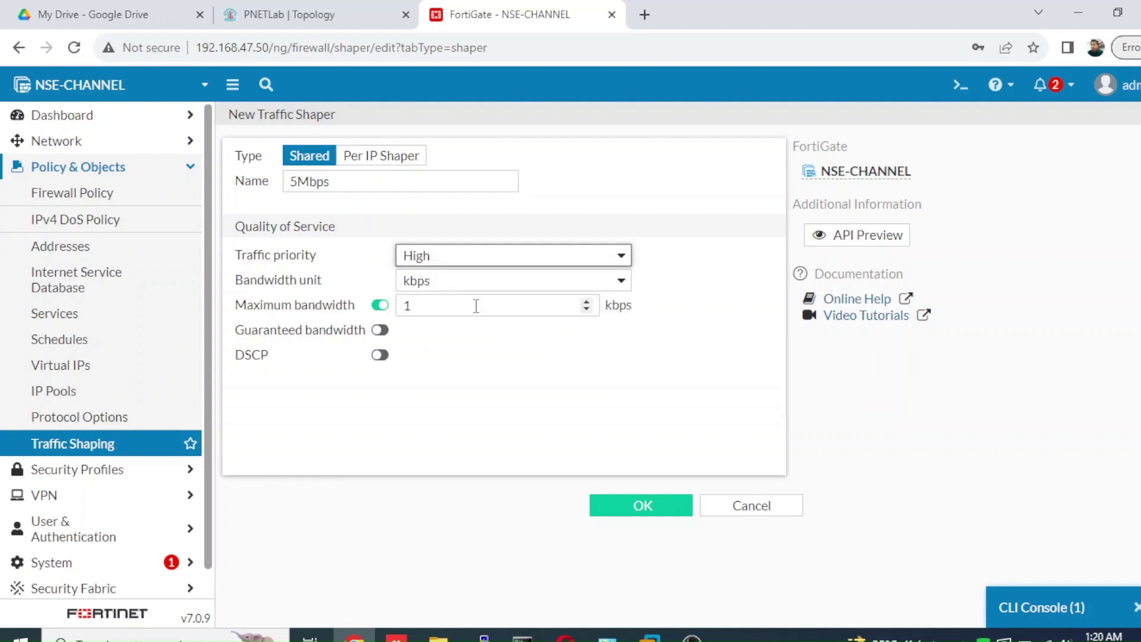
{"action": "left_click", "coordinate": [523, 261]}
{"action": "left_click", "coordinate": [560, 231]}
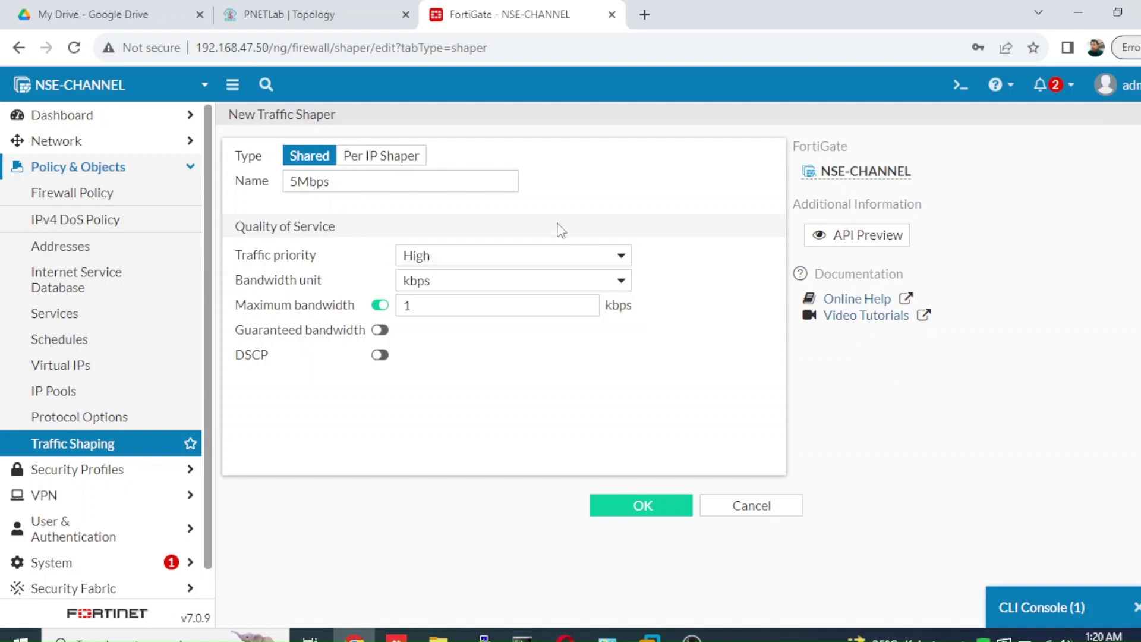
- Set bandwidth in Mbps with 5 maximum and 3 guaranteed, then save the shaper
{"action": "left_click", "coordinate": [500, 289]}
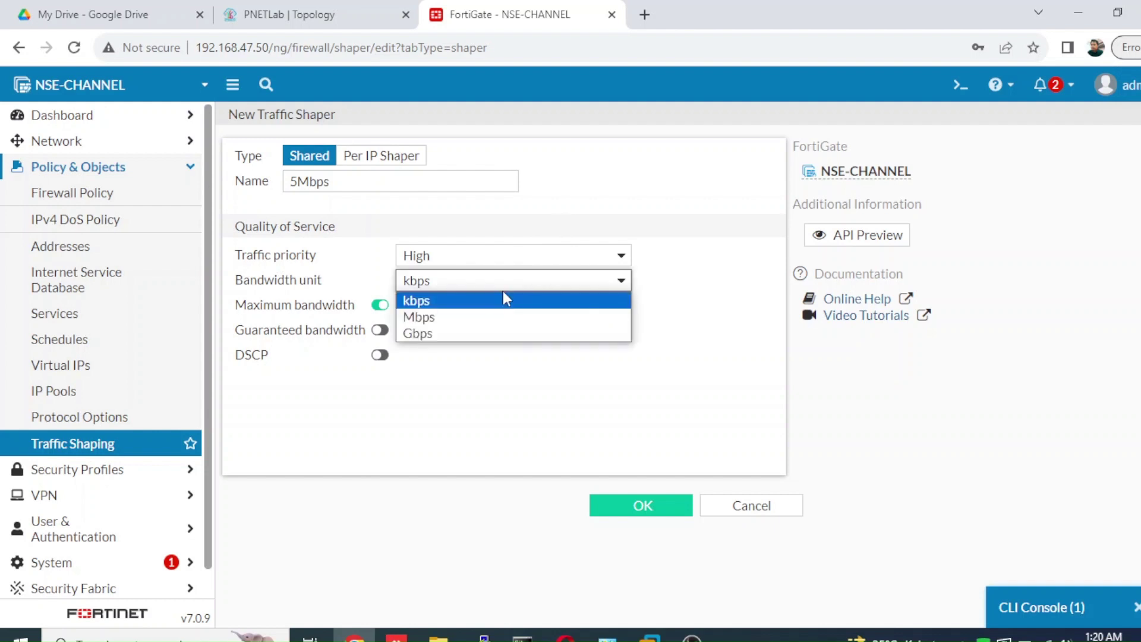
{"action": "left_click", "coordinate": [474, 316]}
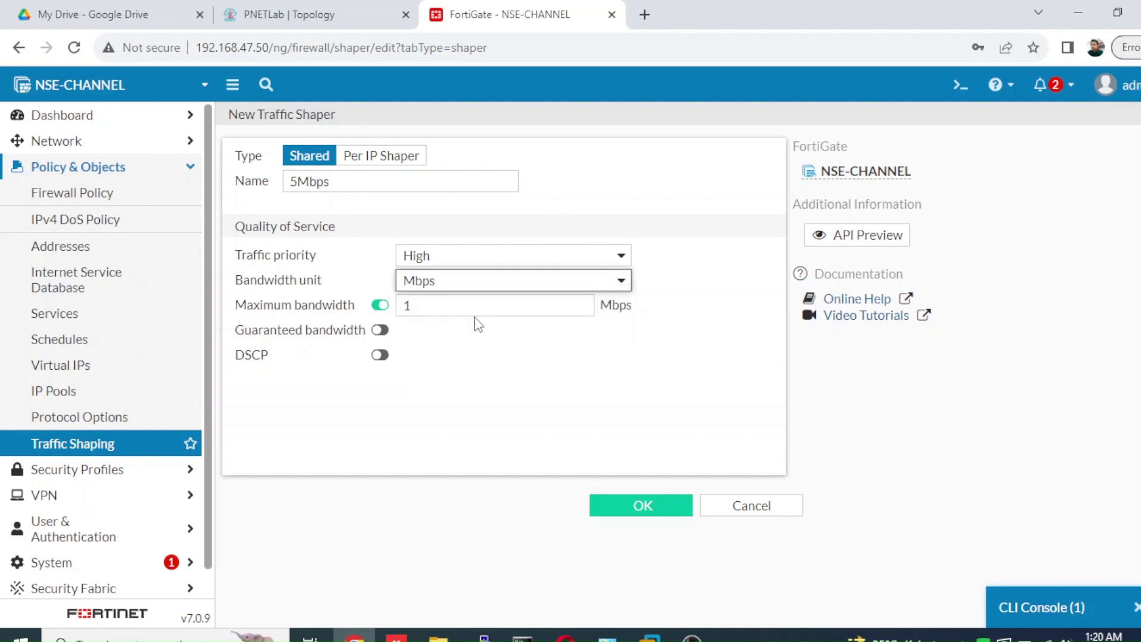
{"action": "double_click", "coordinate": [438, 310]}
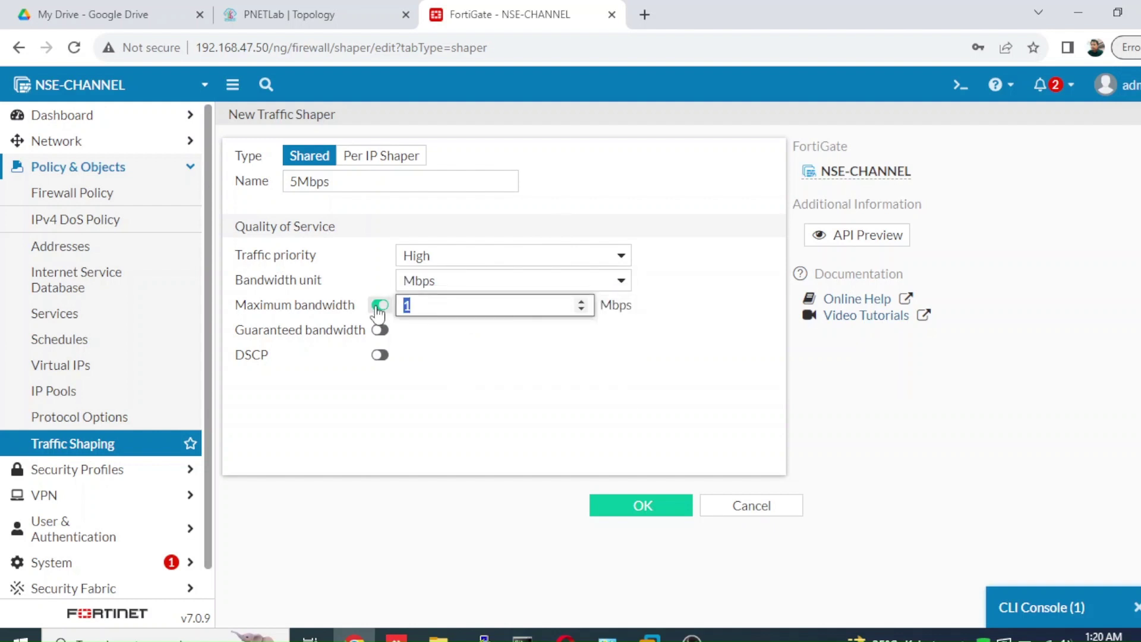
{"action": "type", "text": "5"}
{"action": "left_click", "coordinate": [380, 331]}
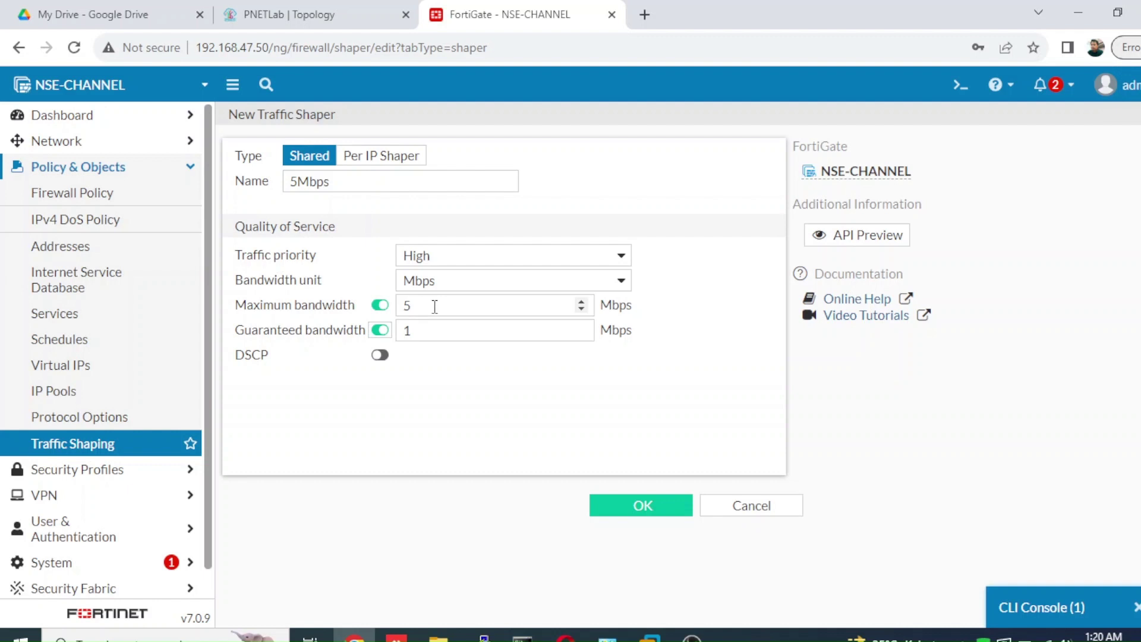
{"action": "left_click_drag", "start_coordinate": [429, 328], "coordinate": [352, 340]}
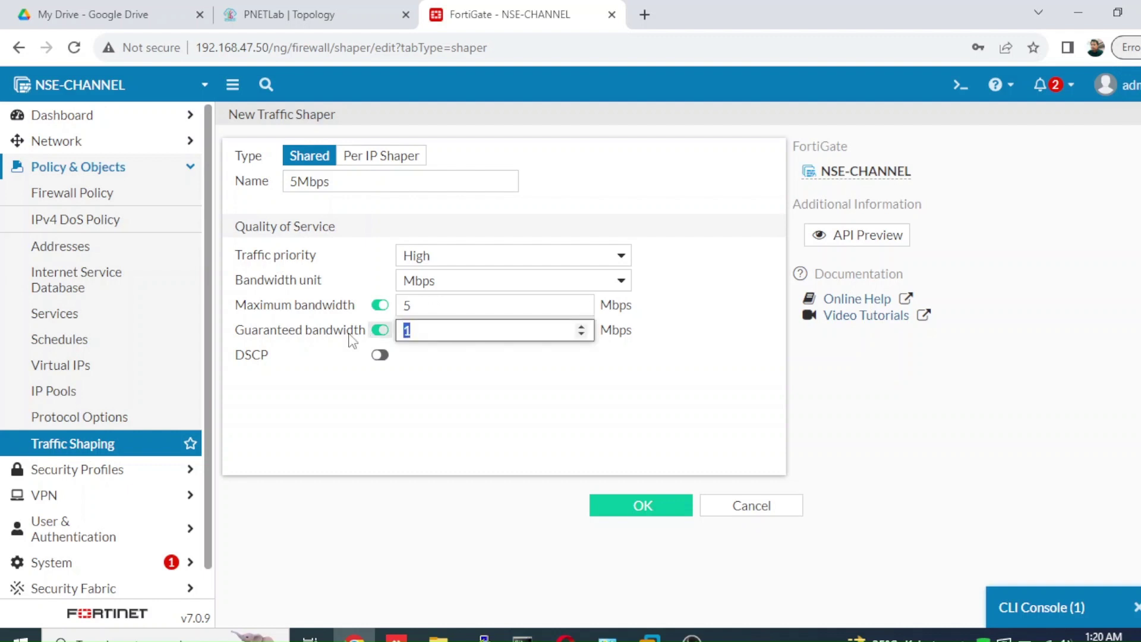
{"action": "type", "text": "3"}
{"action": "left_click", "coordinate": [642, 506]}
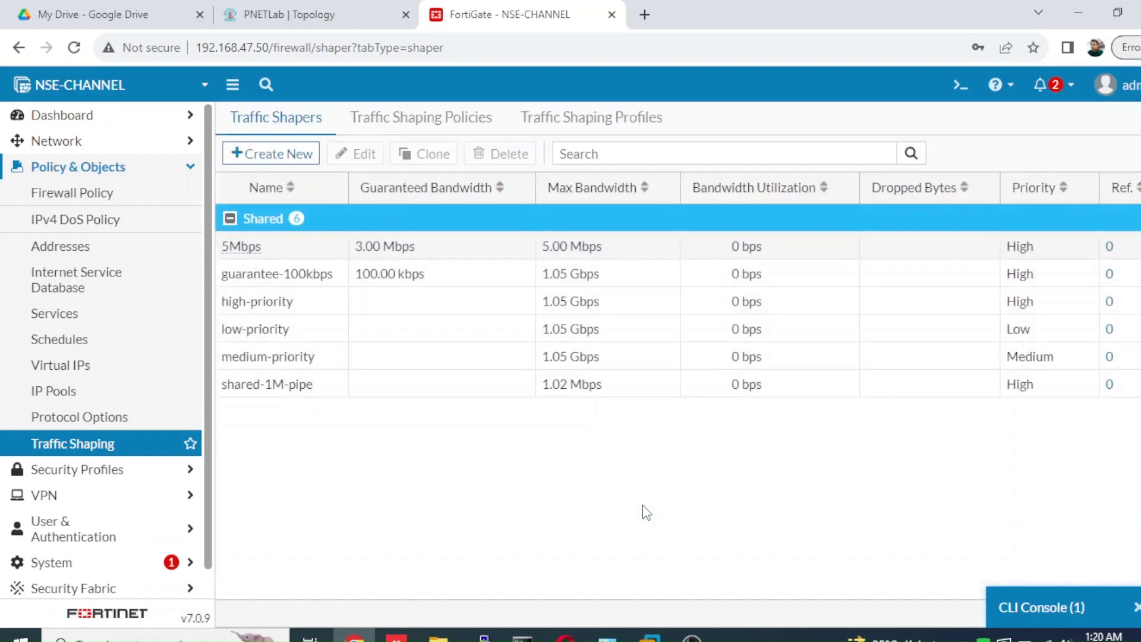
- Start another shared traffic shaper named 2Mbps
{"action": "left_click", "coordinate": [305, 154]}
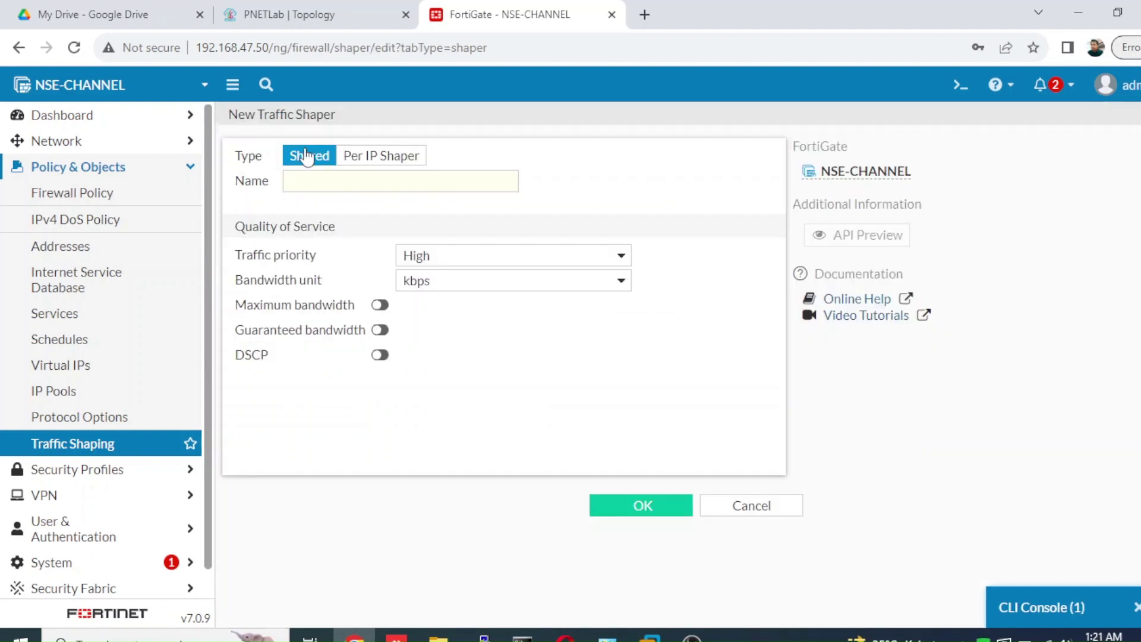
{"action": "left_click", "coordinate": [319, 186]}
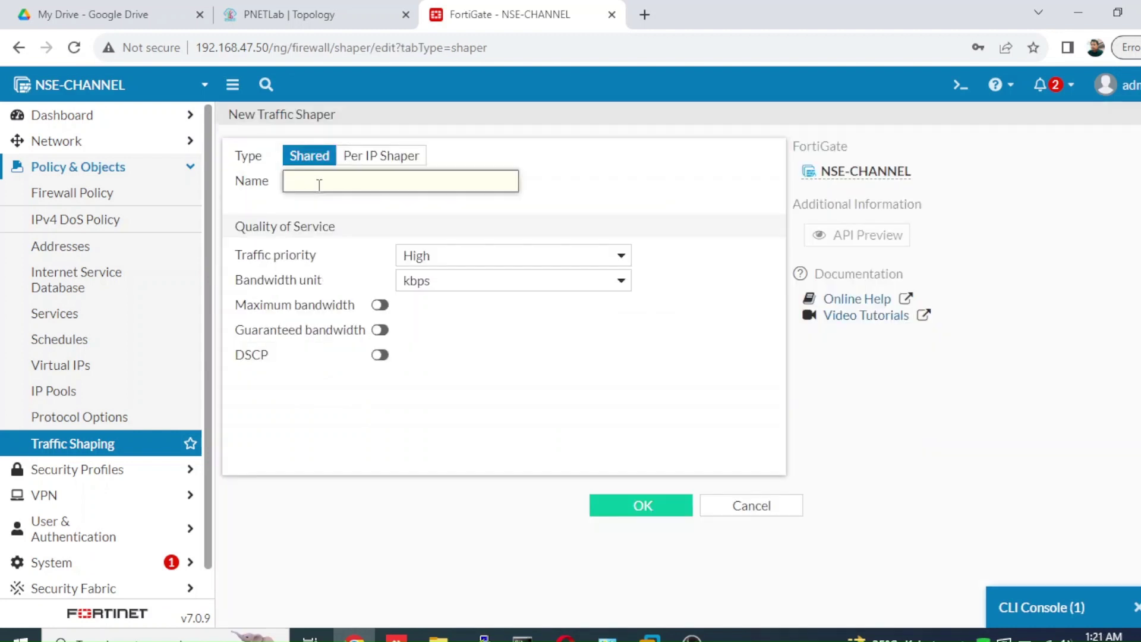
{"action": "type", "text": "1"}
{"action": "key", "text": "BackSpace"}
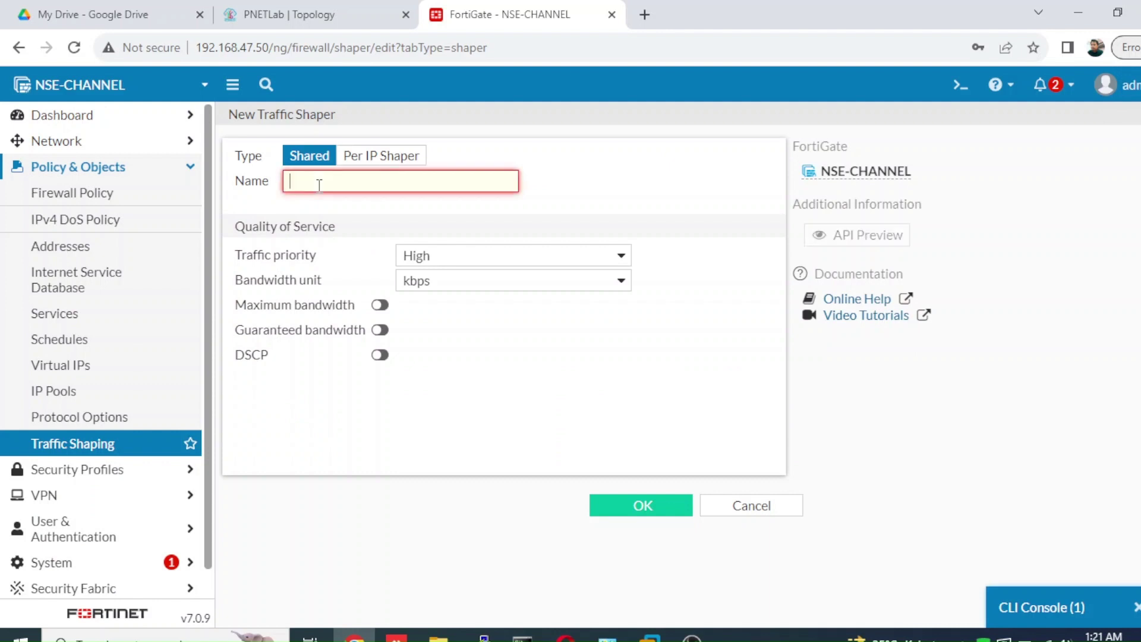
{"action": "type", "text": "2Mbps"}
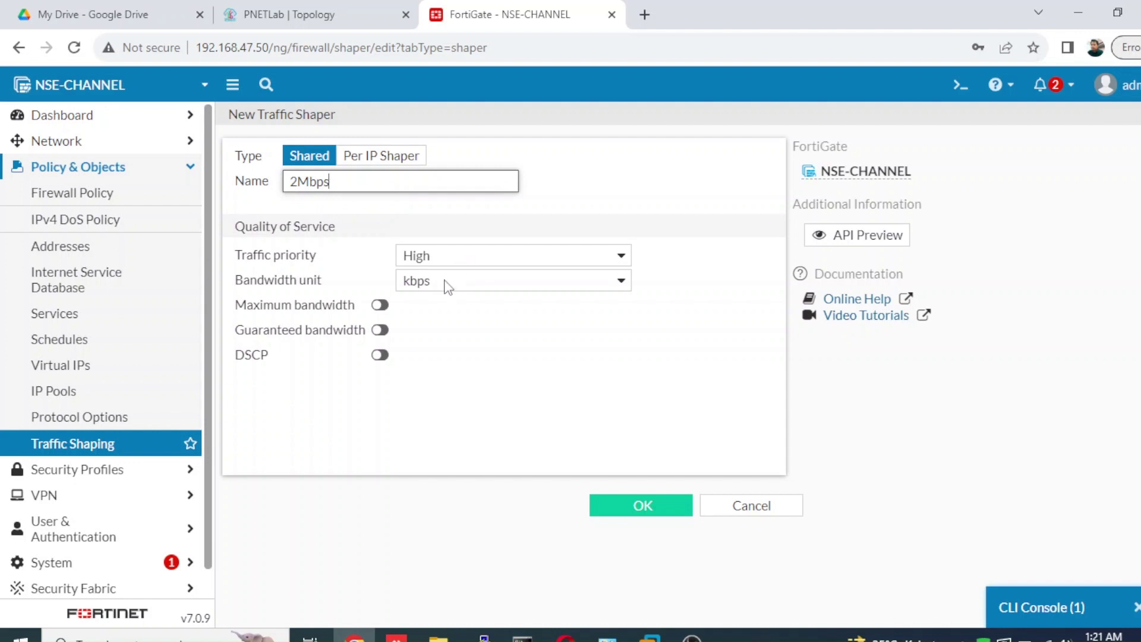
- Give it Mbps units, 2 Mbps maximum and 1 Mbps guaranteed bandwidth, then save
{"action": "left_click", "coordinate": [447, 283]}
{"action": "left_click", "coordinate": [438, 298]}
{"action": "key", "text": "Down"}
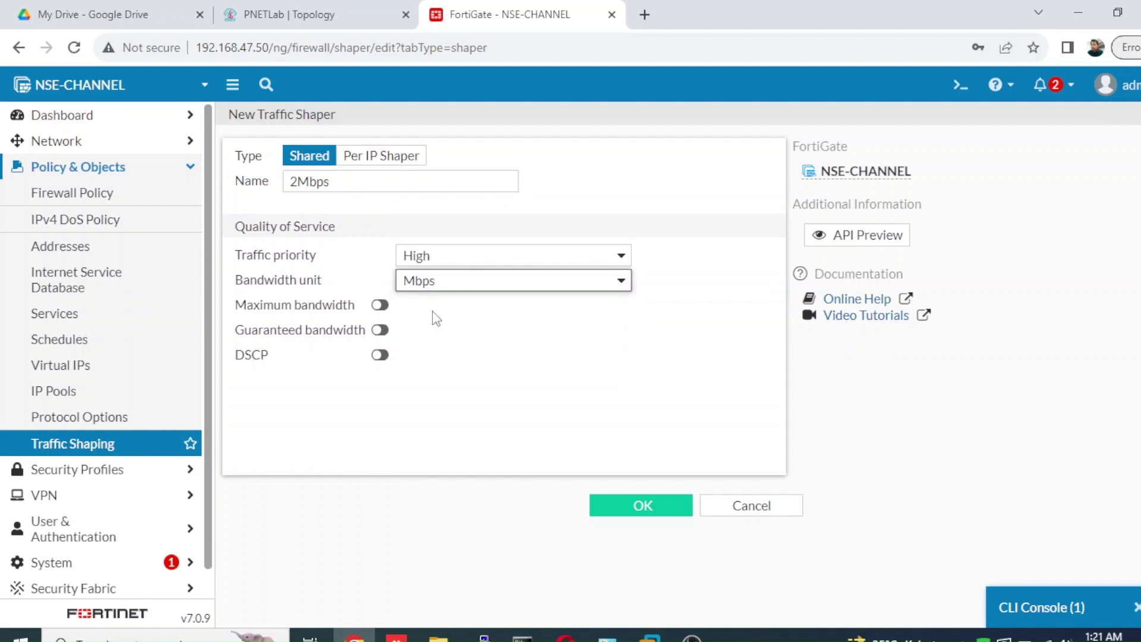
{"action": "left_click", "coordinate": [381, 304]}
{"action": "double_click", "coordinate": [427, 309]}
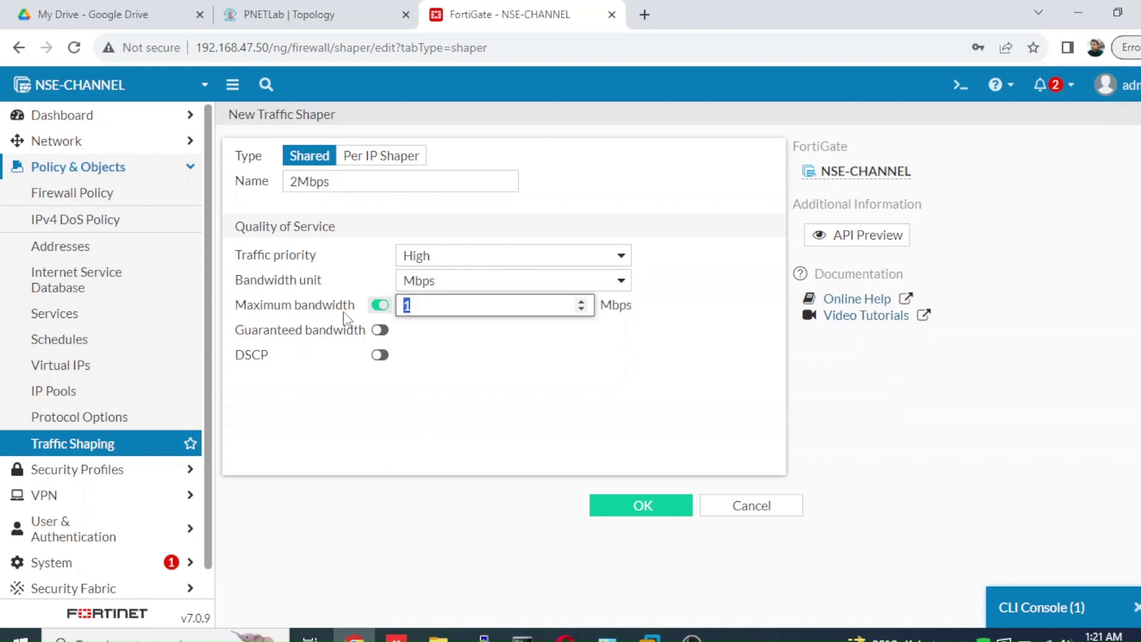
{"action": "type", "text": "2"}
{"action": "left_click", "coordinate": [379, 331]}
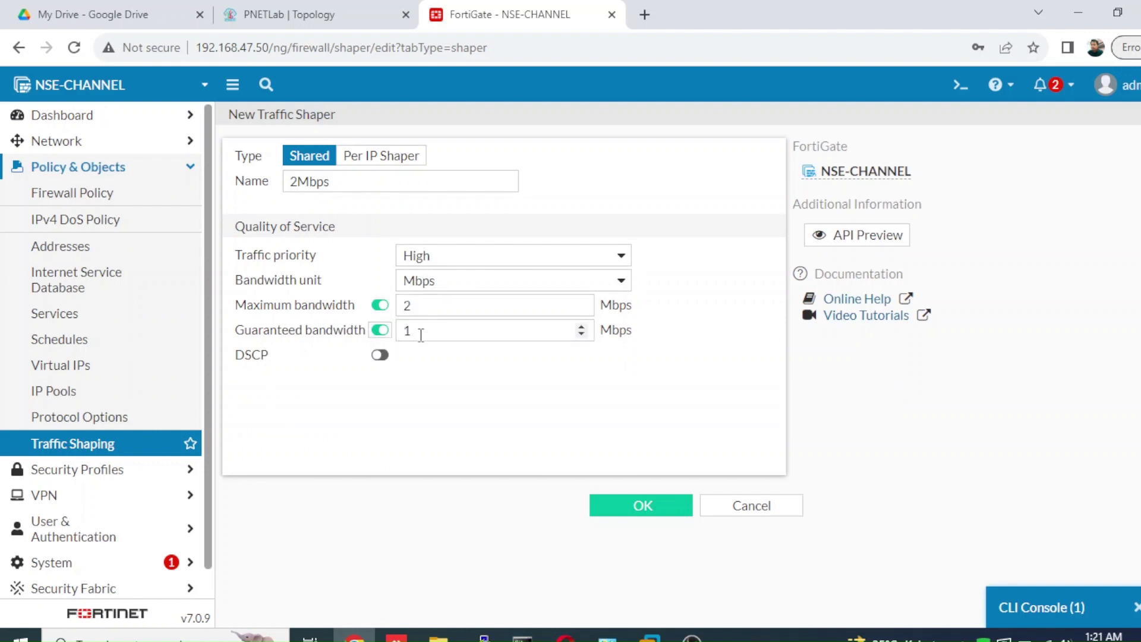
{"action": "left_click", "coordinate": [637, 515]}
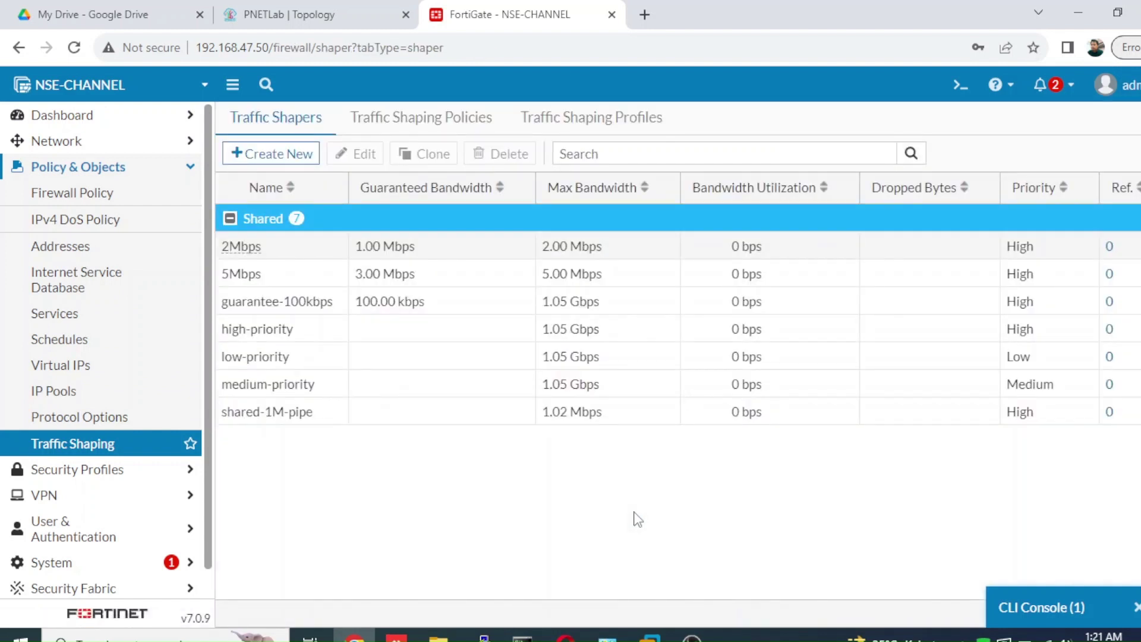
- Enable per-policy on the 2Mbps shaper in the CLI with 'set per-policy enable' and 'end'
{"action": "right_click", "coordinate": [366, 257]}
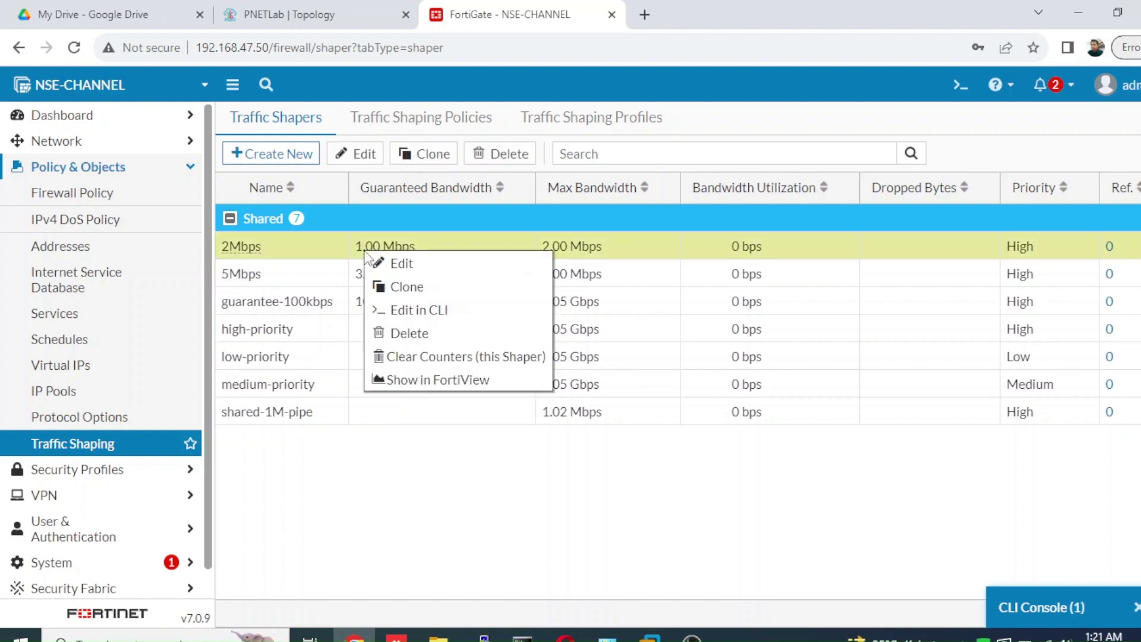
{"action": "double_click", "coordinate": [331, 244]}
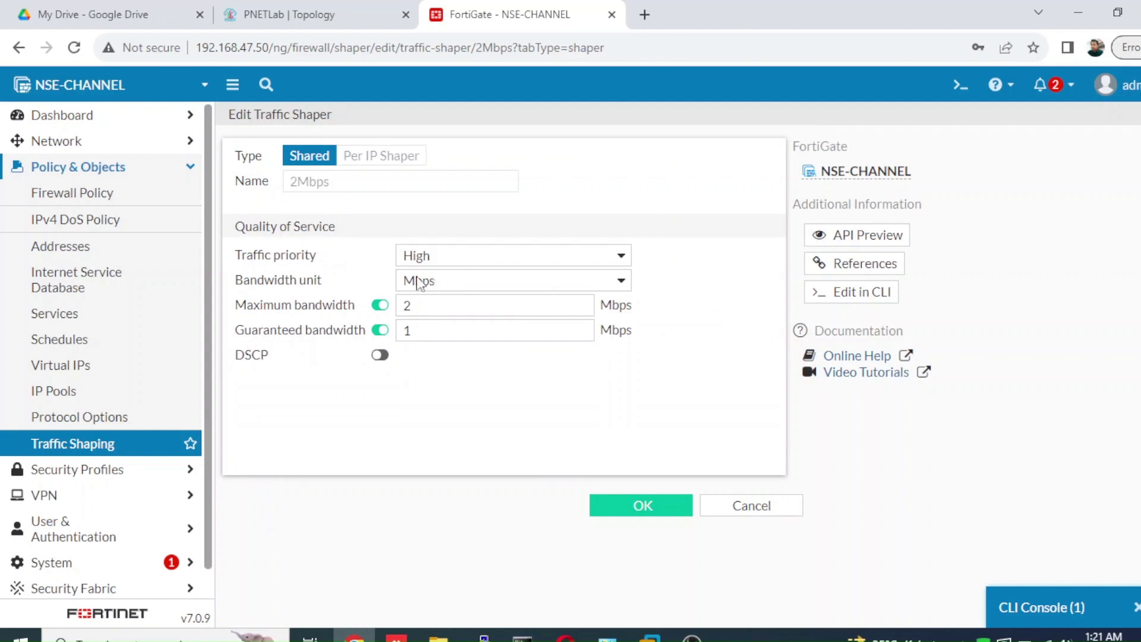
{"action": "left_click", "coordinate": [737, 507]}
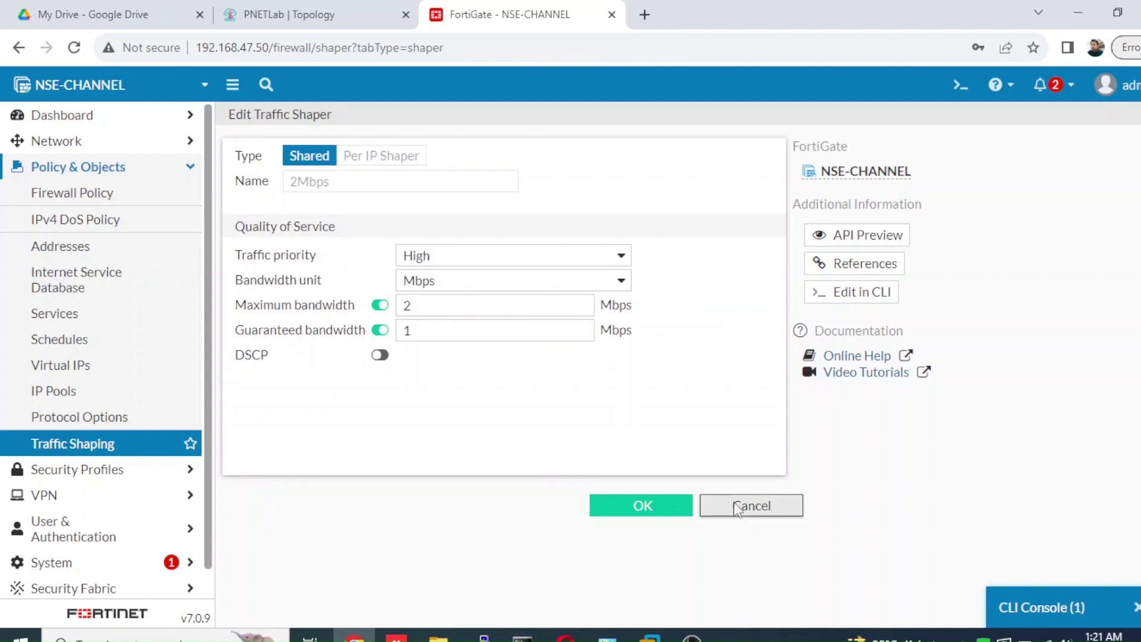
{"action": "right_click", "coordinate": [421, 253]}
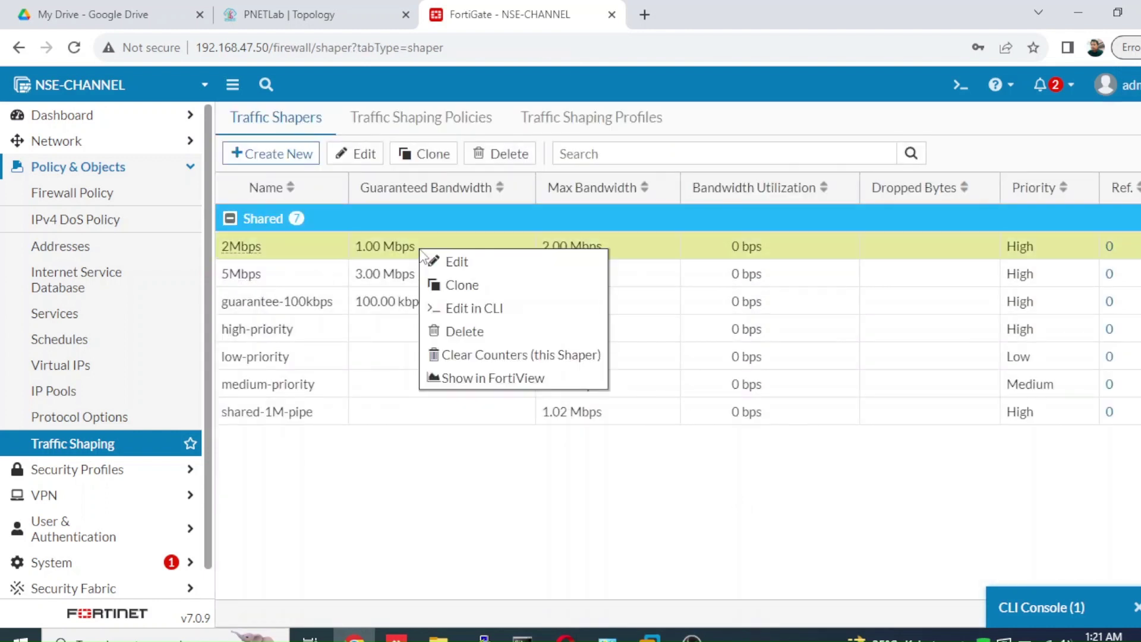
{"action": "left_click", "coordinate": [439, 306]}
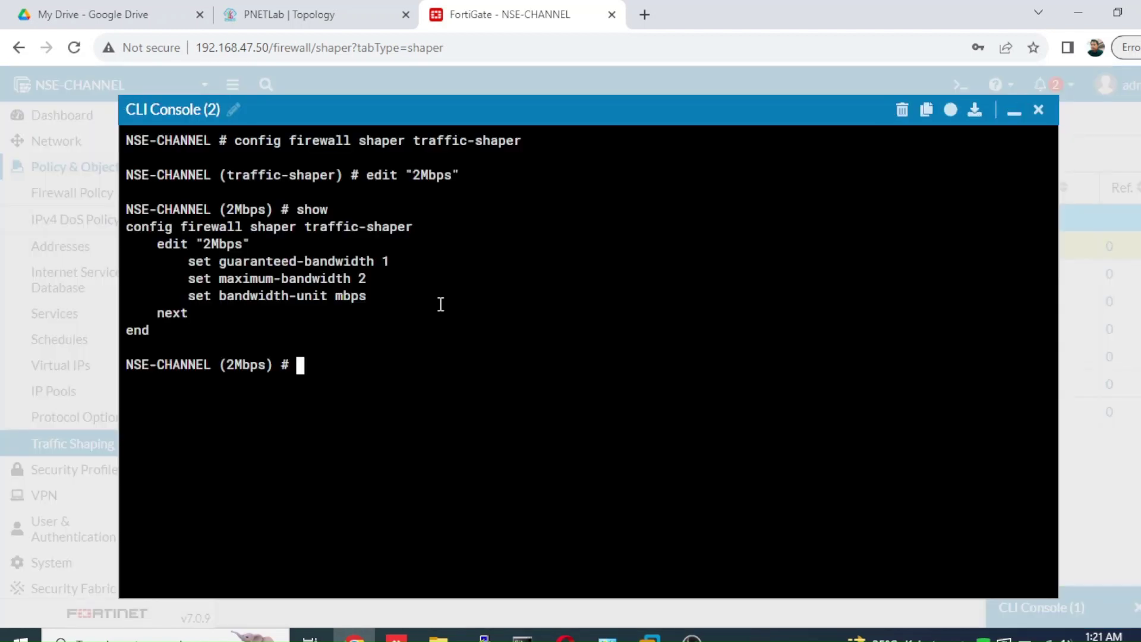
{"action": "type", "text": "set pe"}
{"action": "key", "text": "Tab"}
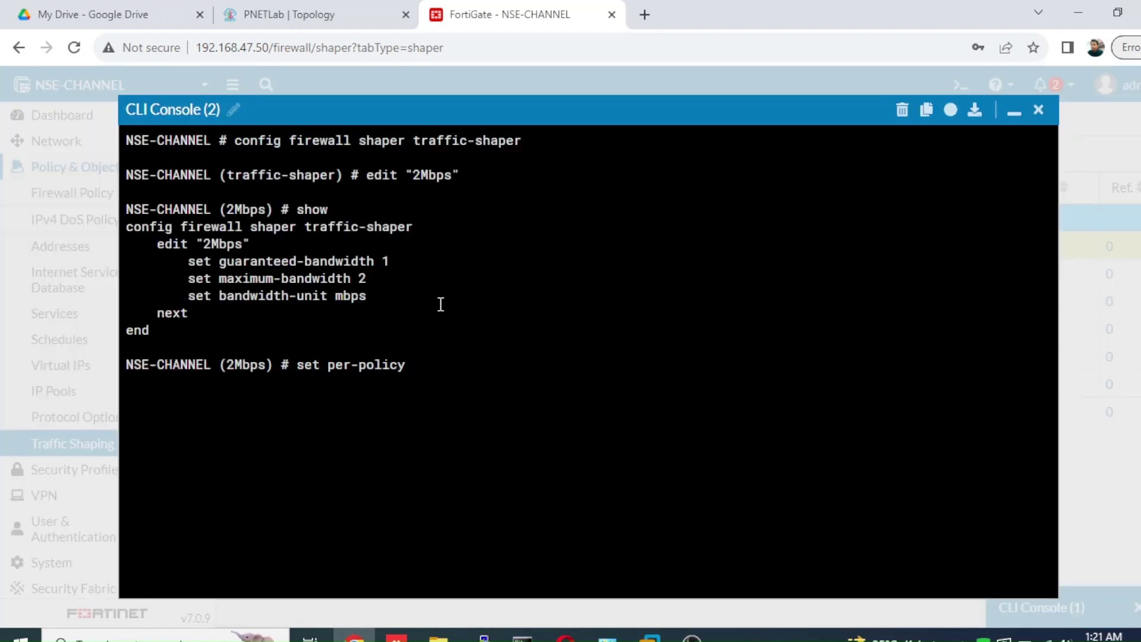
{"action": "type", "text": "enable"}
{"action": "key", "text": "Return"}
{"action": "type", "text": "end"}
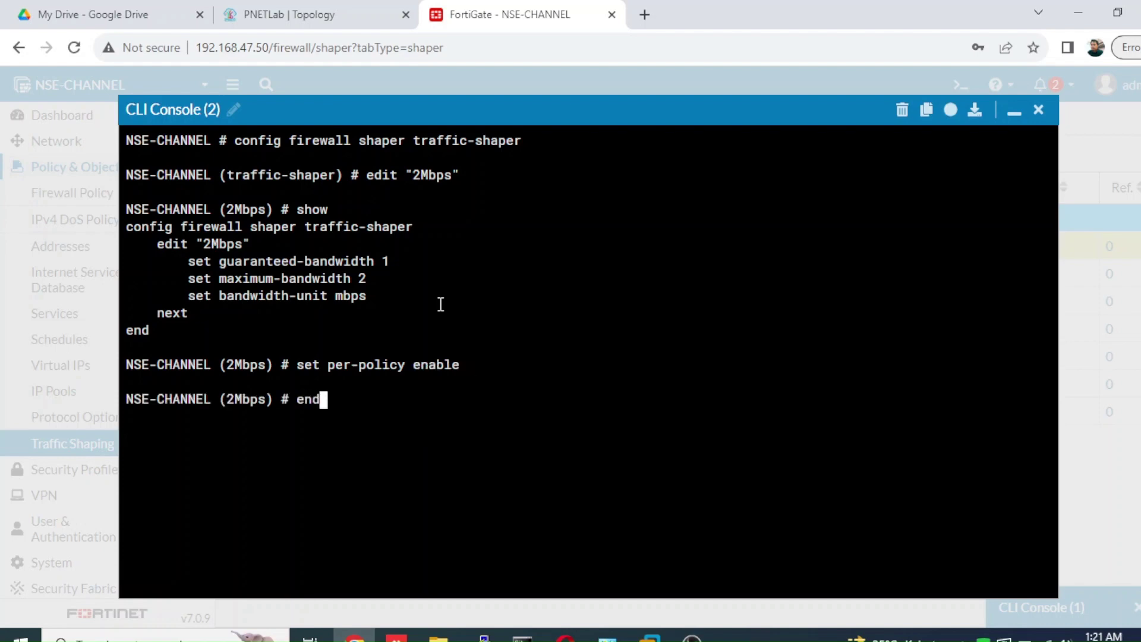
{"action": "key", "text": "Return"}
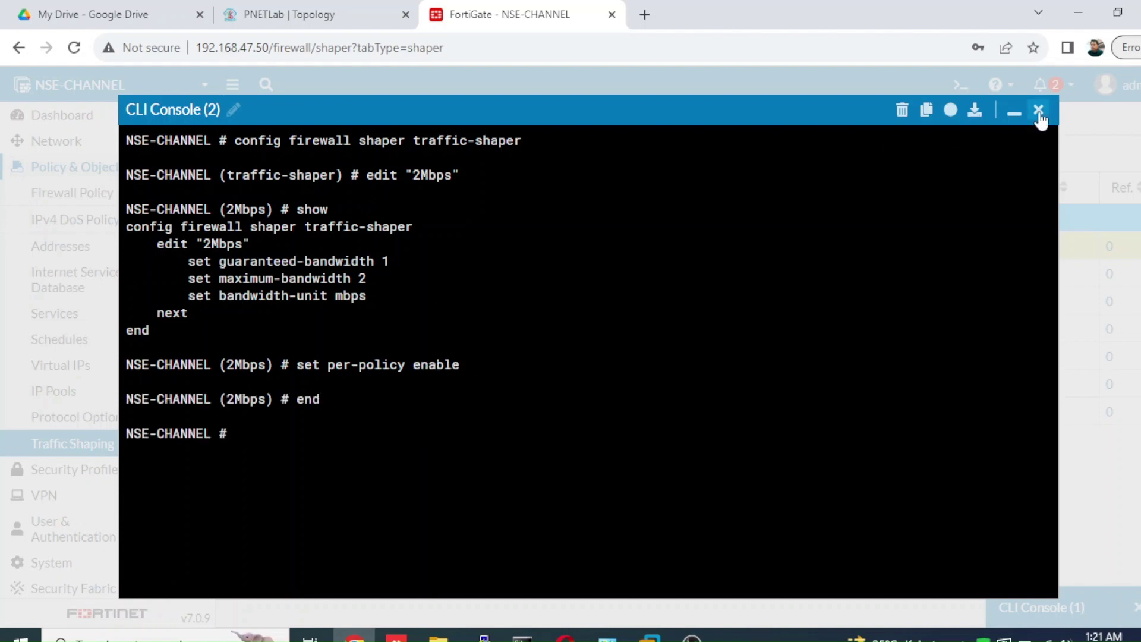
{"action": "left_click", "coordinate": [1038, 110]}
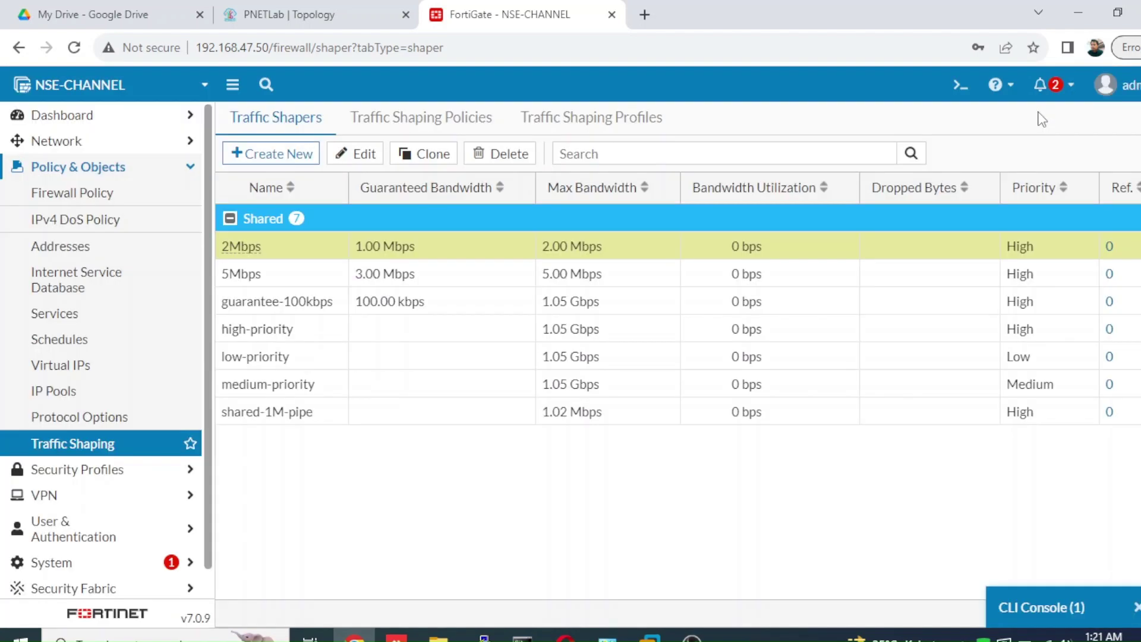
- Reopen the 2Mbps shaper, keep Per policy selected, and save it
{"action": "double_click", "coordinate": [455, 262]}
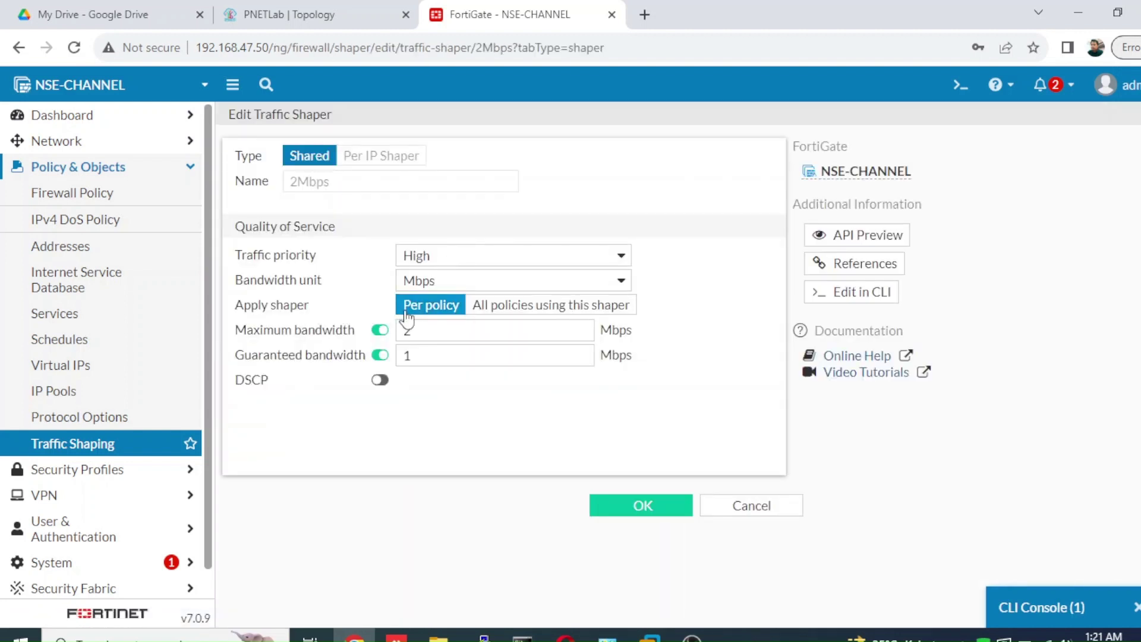
{"action": "left_click", "coordinate": [501, 314]}
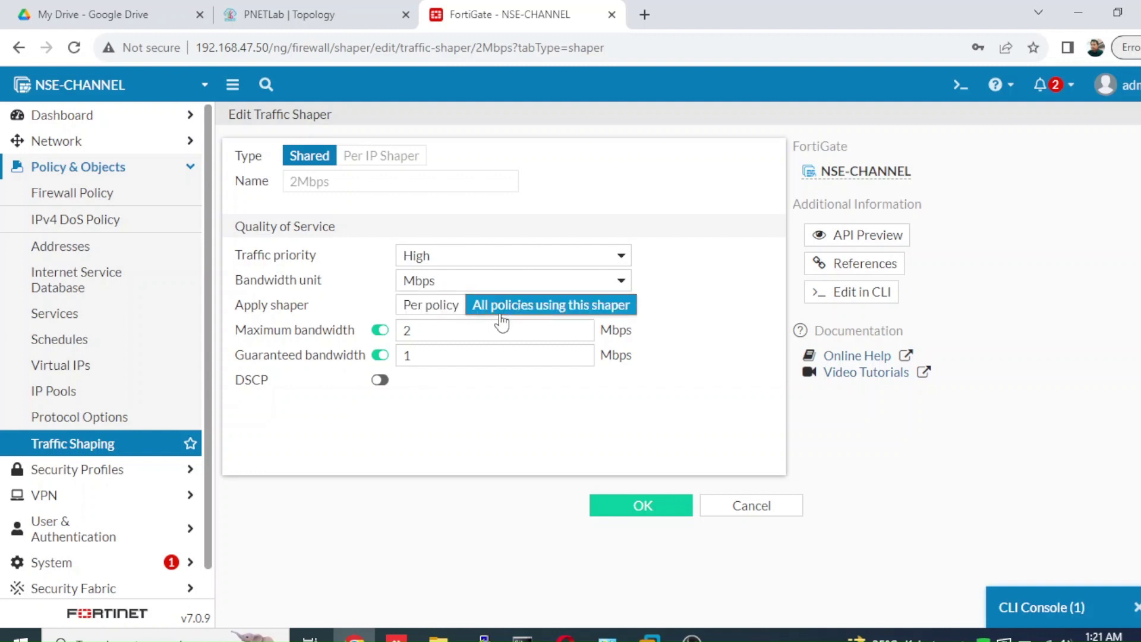
{"action": "left_click", "coordinate": [432, 314]}
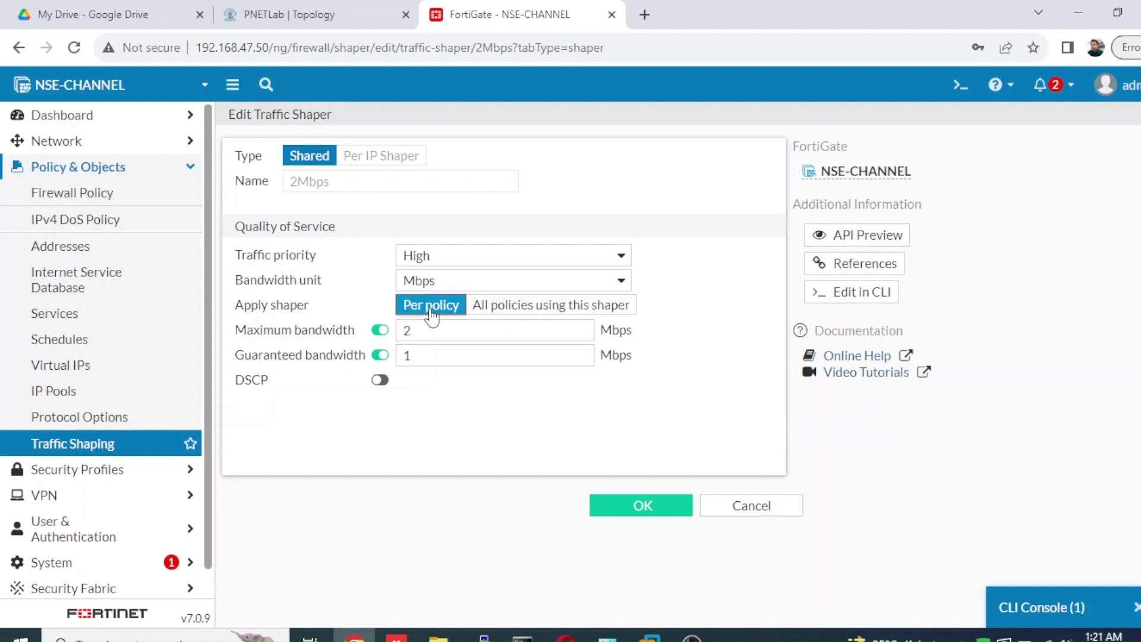
{"action": "left_click", "coordinate": [639, 510]}
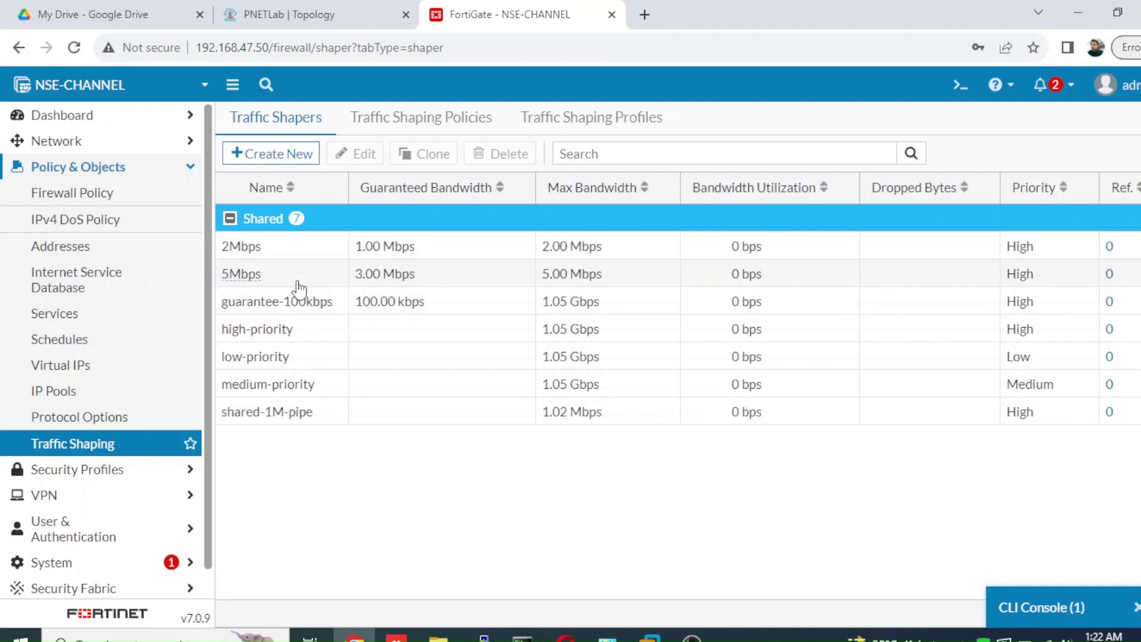
- Enable per-policy on the 5Mbps shaper in the CLI with 'set per-policy enable' and 'end'
{"action": "double_click", "coordinate": [301, 287]}
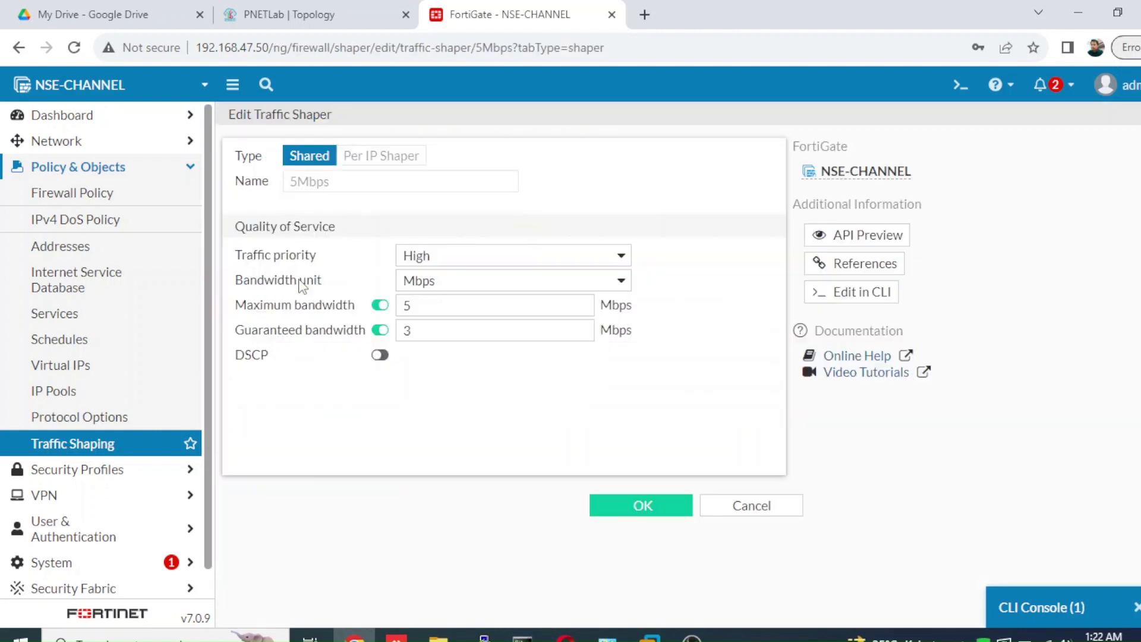
{"action": "left_click", "coordinate": [735, 511]}
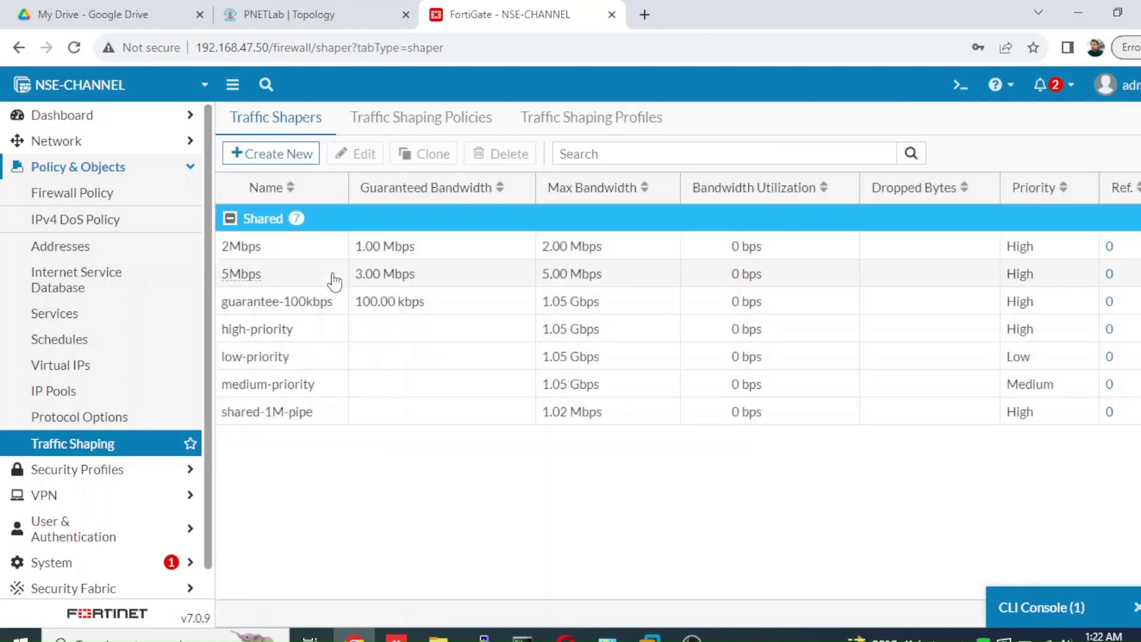
{"action": "right_click", "coordinate": [314, 278]}
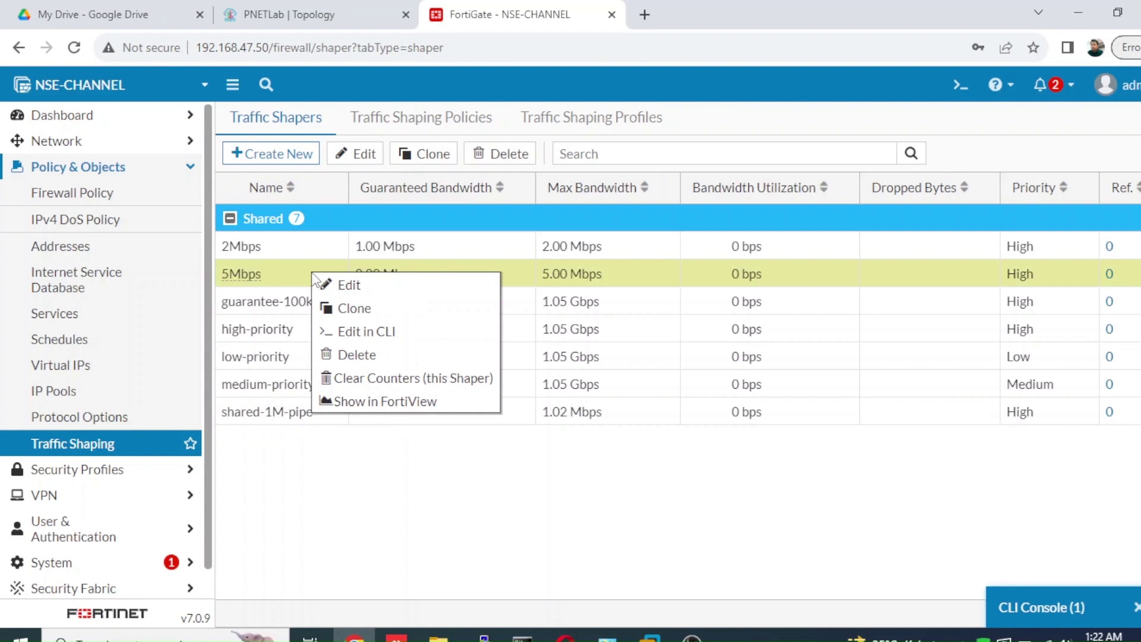
{"action": "left_click", "coordinate": [356, 333]}
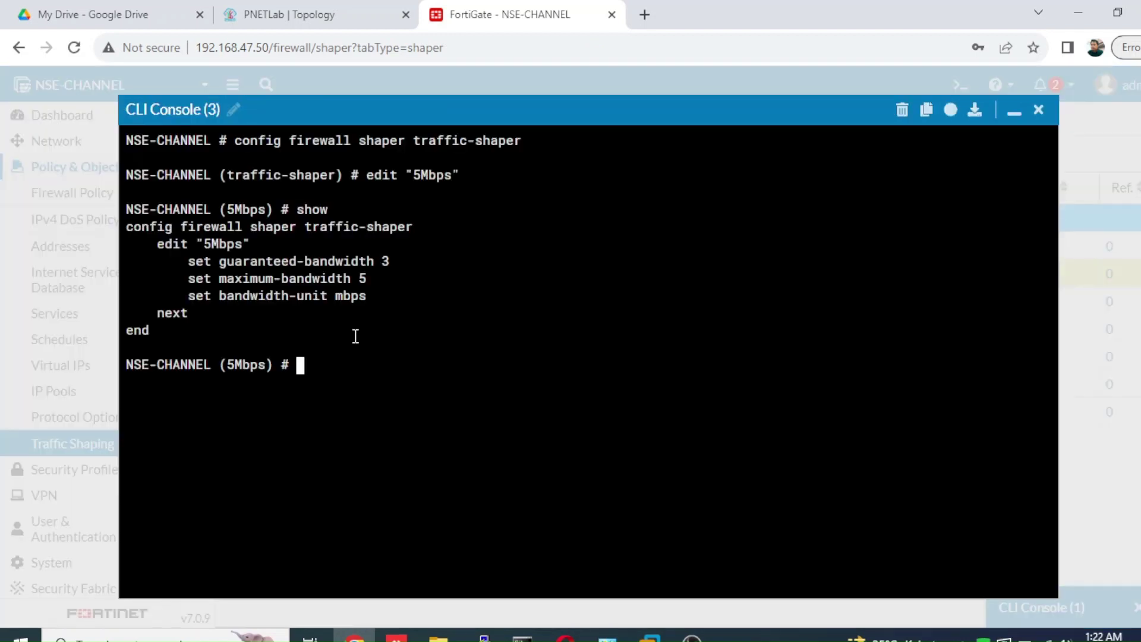
{"action": "type", "text": "set per-policy "}
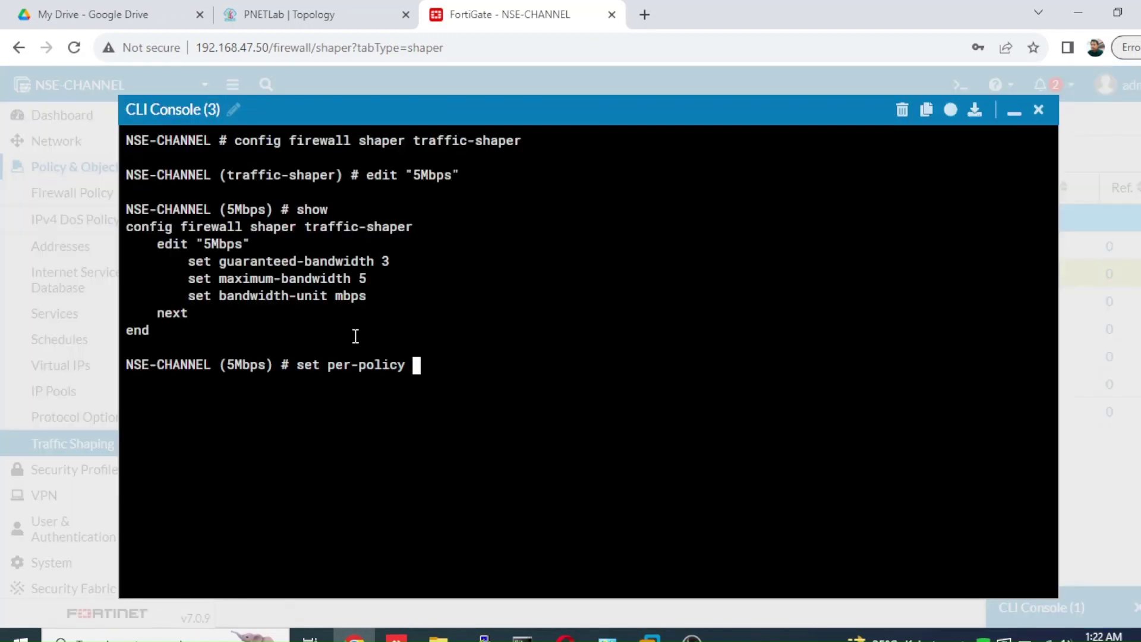
{"action": "type", "text": "enable"}
{"action": "key", "text": "Return"}
{"action": "type", "text": "end"}
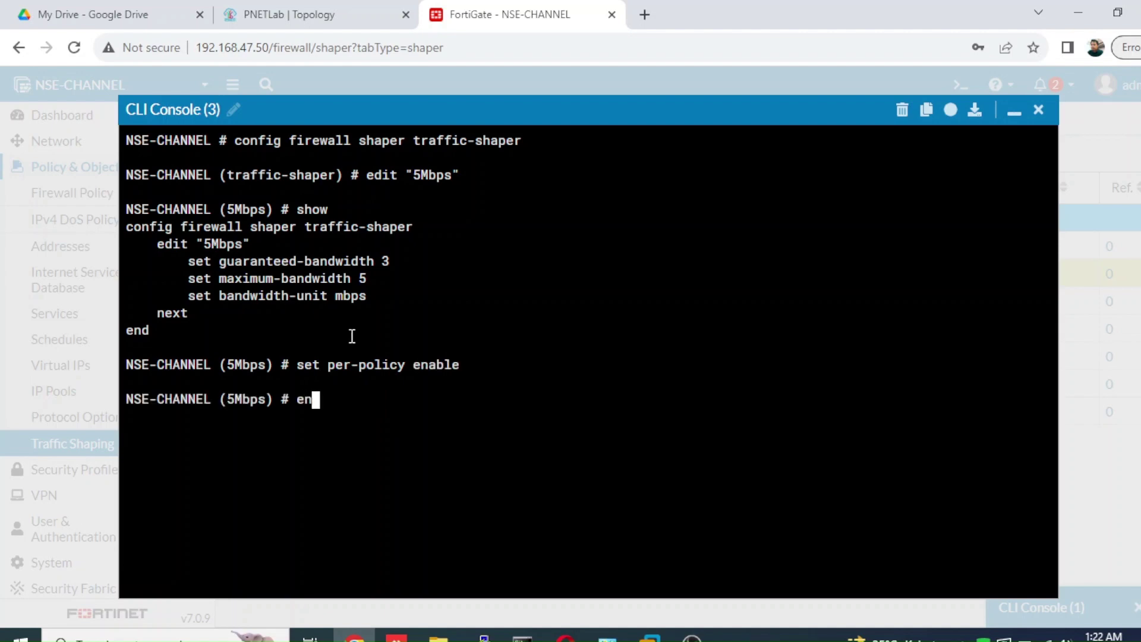
{"action": "key", "text": "Return"}
{"action": "left_click", "coordinate": [1038, 110]}
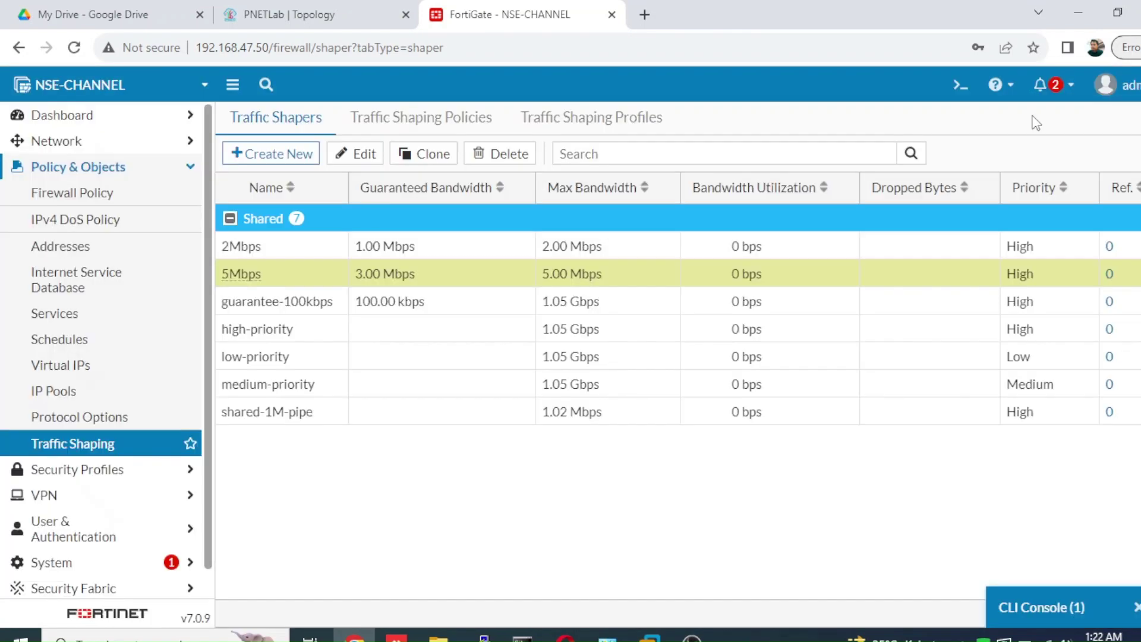
- Reopen and save the 5Mbps shaper, then start a new traffic shaper
{"action": "double_click", "coordinate": [365, 274]}
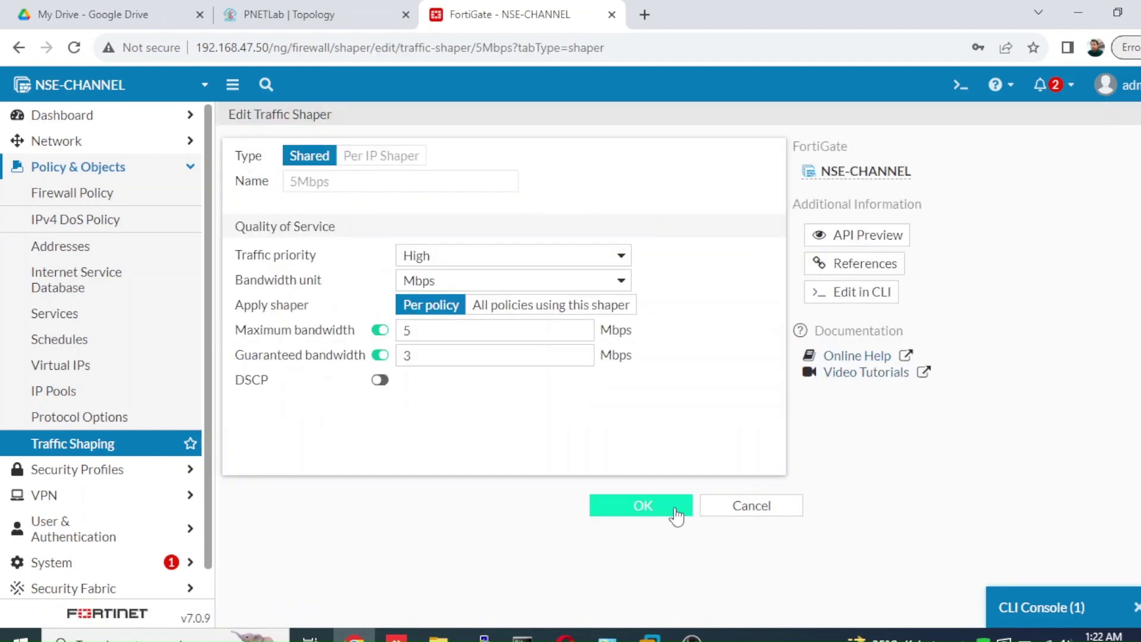
{"action": "left_click", "coordinate": [675, 510]}
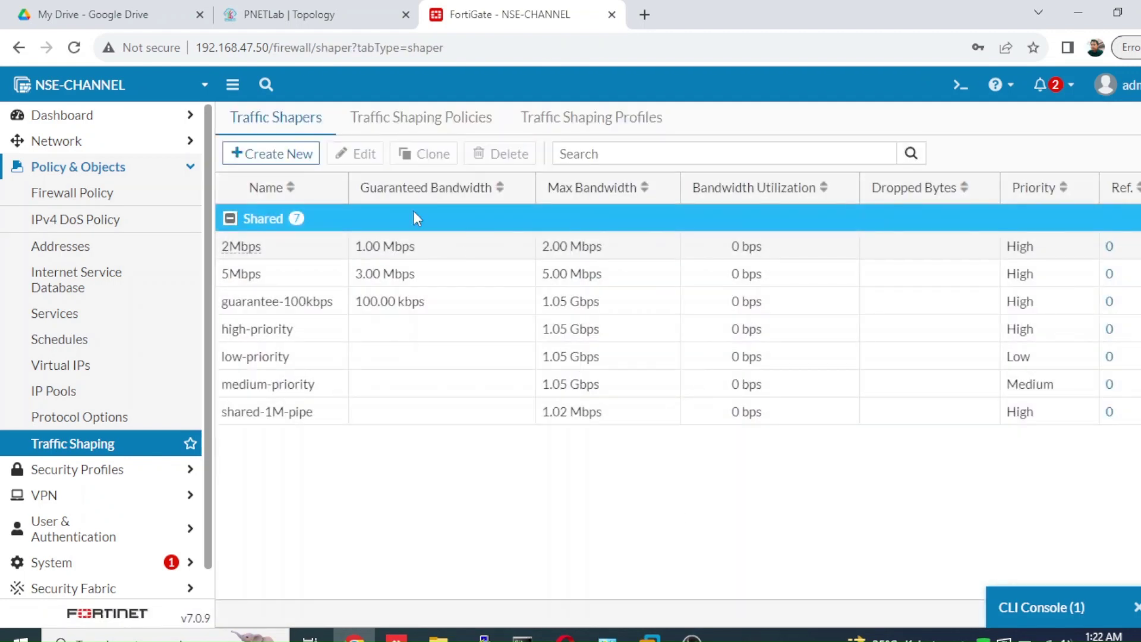
{"action": "left_click", "coordinate": [301, 156]}
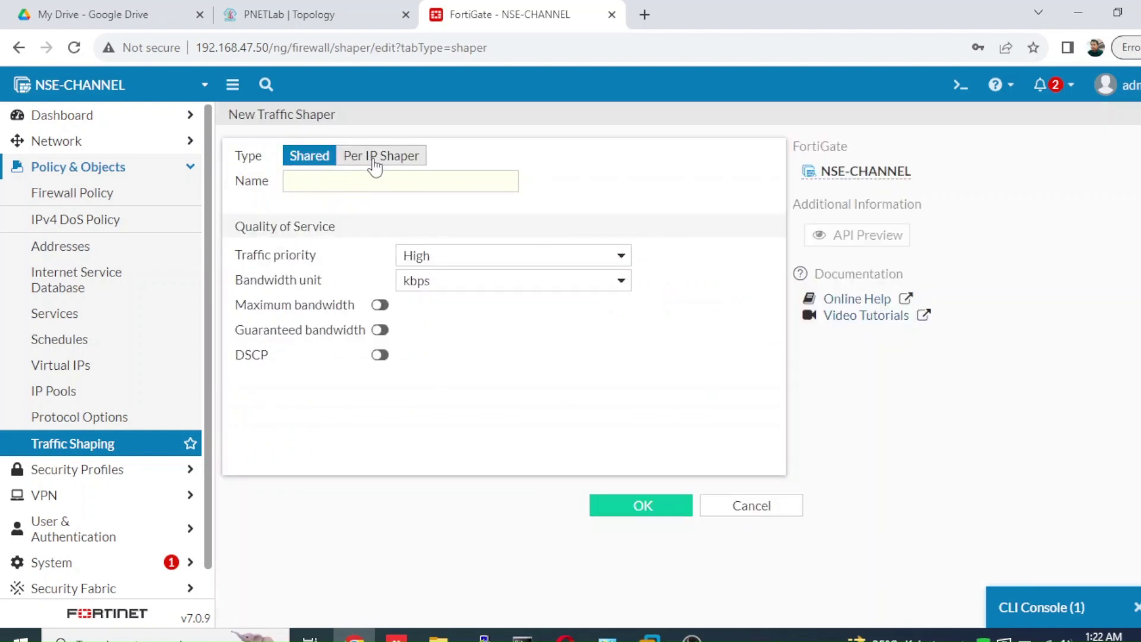
- Make it a per-IP shaper named 7Mbps with a 7 Mbps maximum bandwidth
{"action": "left_click", "coordinate": [376, 155]}
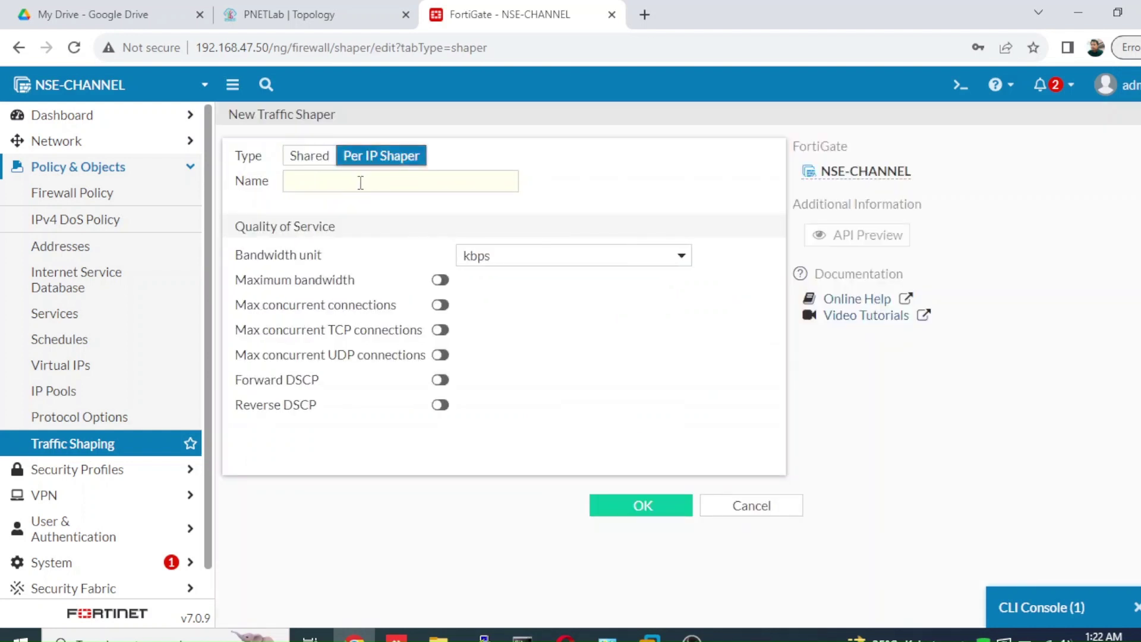
{"action": "left_click", "coordinate": [360, 182]}
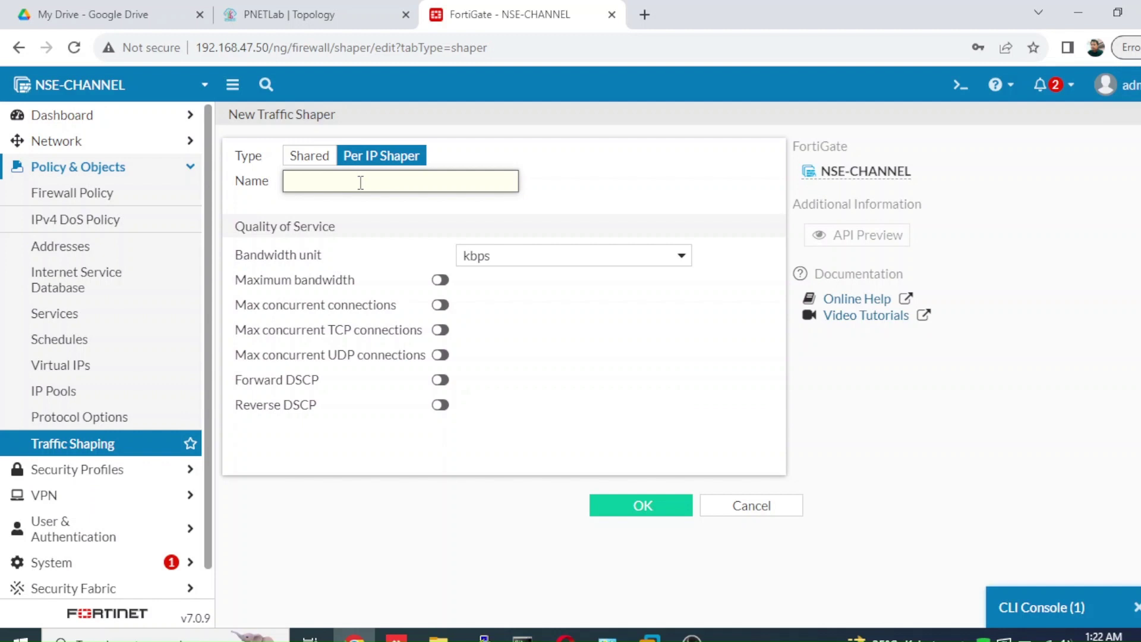
{"action": "type", "text": "7"}
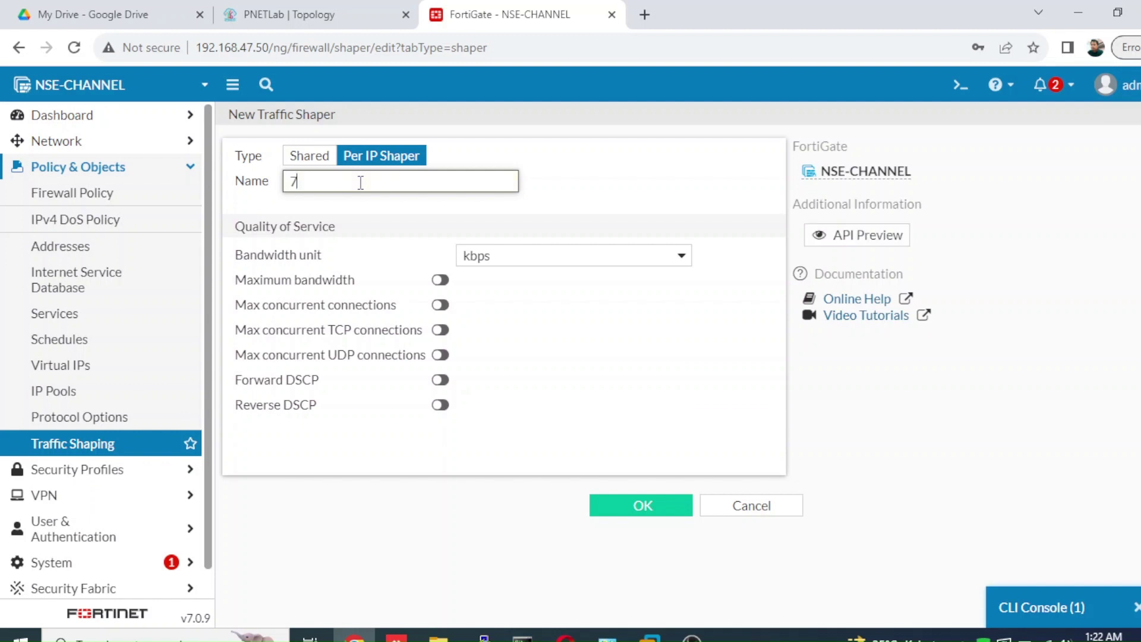
{"action": "type", "text": "Mbps"}
{"action": "left_click", "coordinate": [567, 260]}
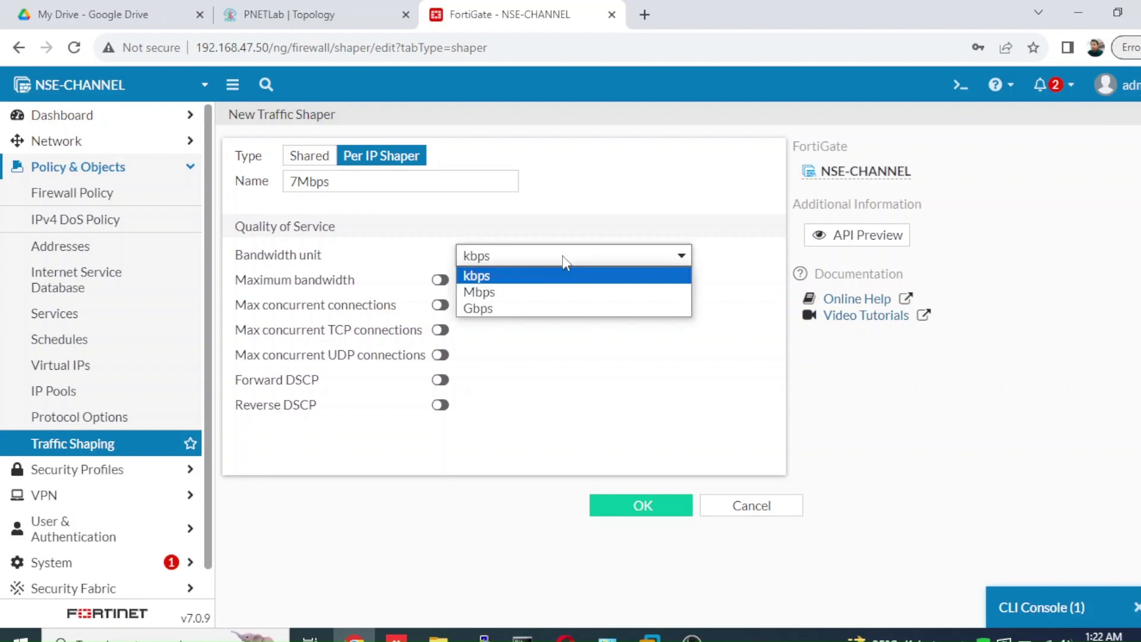
{"action": "left_click", "coordinate": [525, 297]}
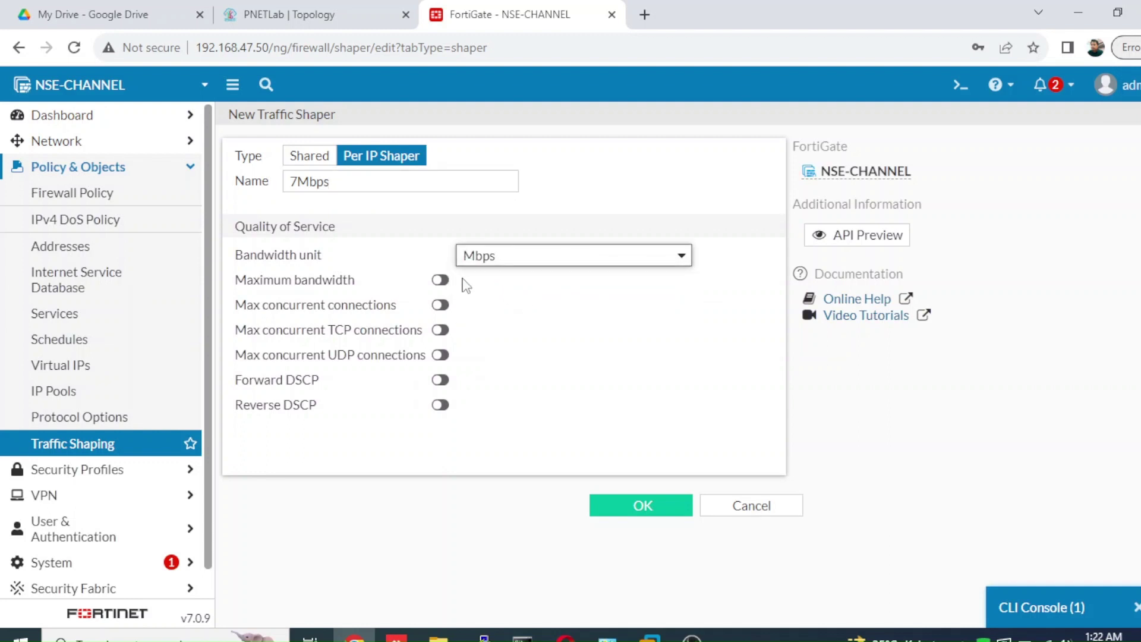
{"action": "left_click", "coordinate": [440, 280]}
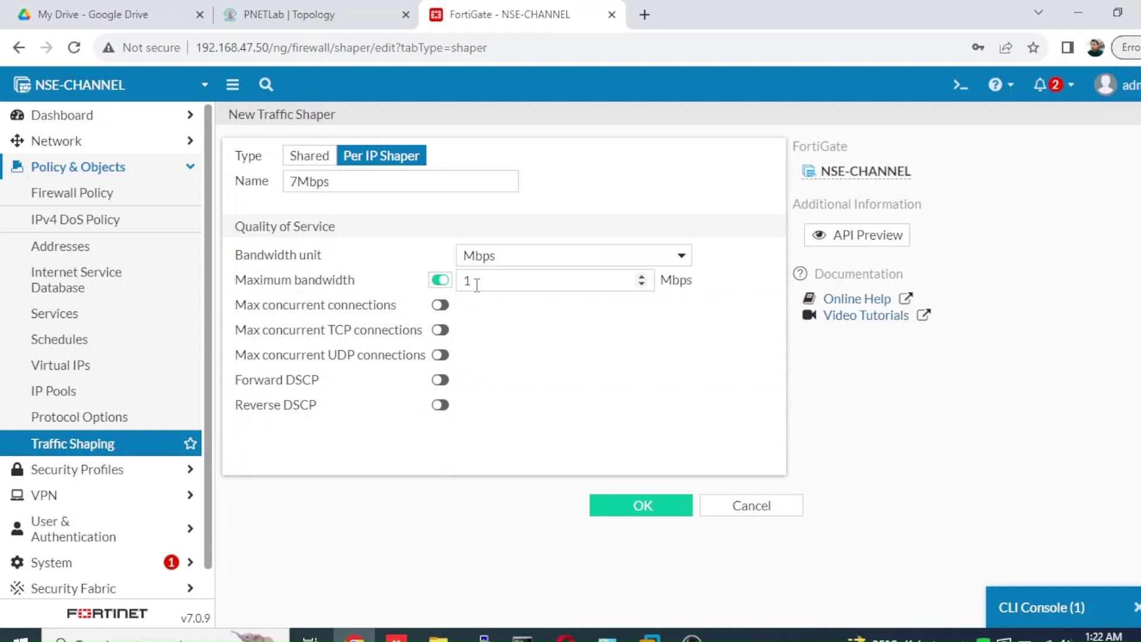
{"action": "double_click", "coordinate": [469, 284]}
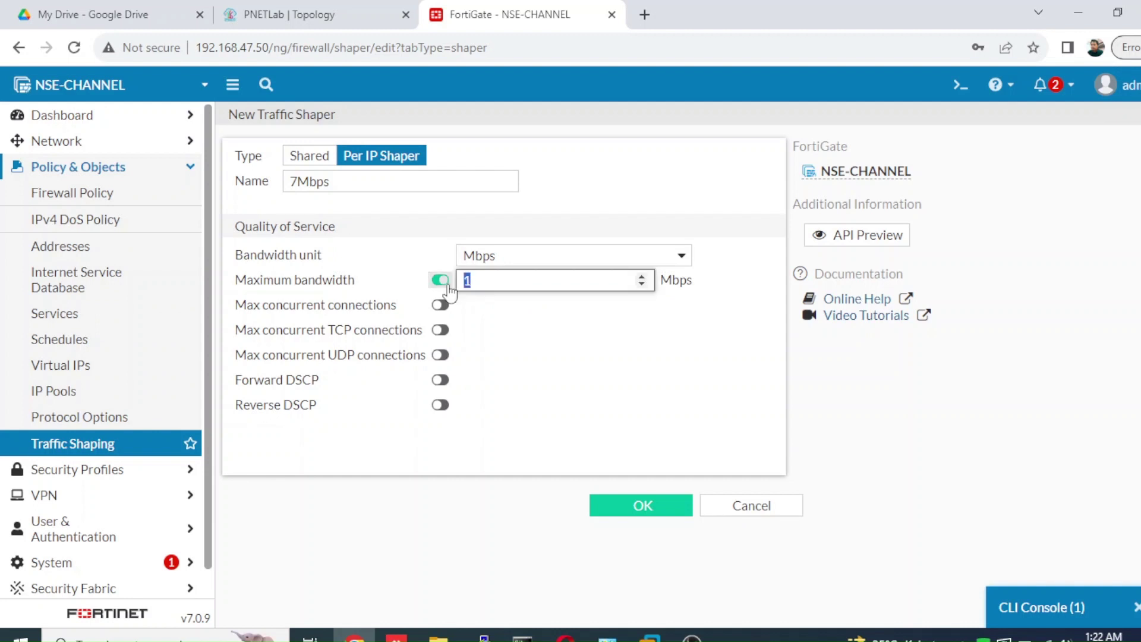
{"action": "type", "text": "7"}
- Leave max concurrent connections disabled and save the 7Mbps shaper
{"action": "left_click", "coordinate": [440, 313]}
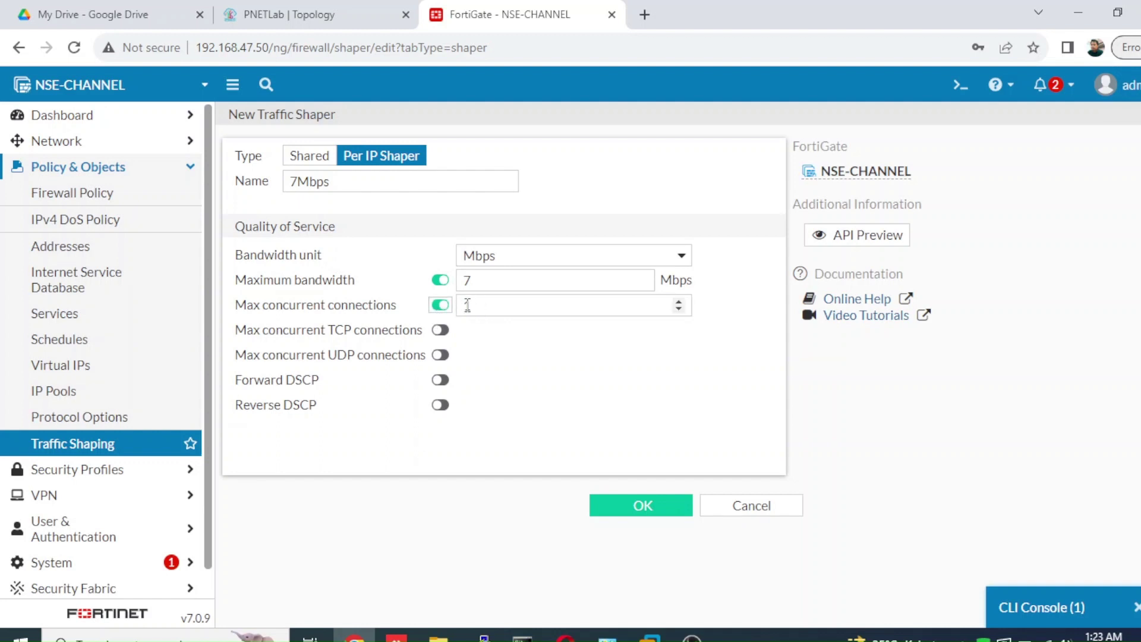
{"action": "left_click", "coordinate": [439, 306]}
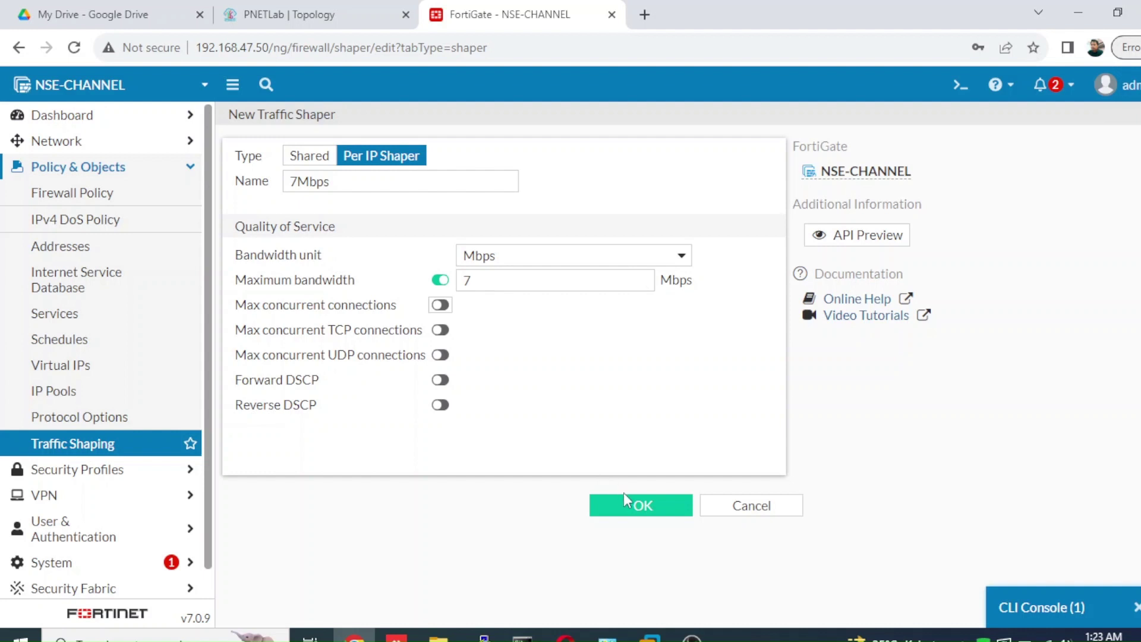
{"action": "left_click", "coordinate": [630, 516]}
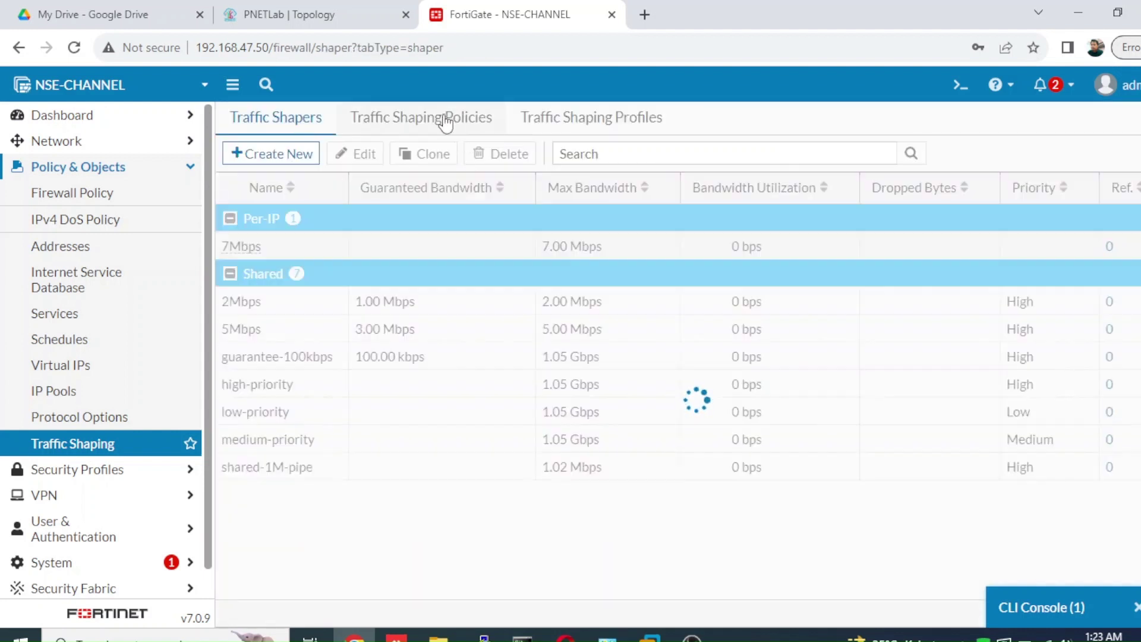
- Create a new traffic shaping policy named Acces_inet_IT and begin choosing its source interface
{"action": "left_click", "coordinate": [445, 118]}
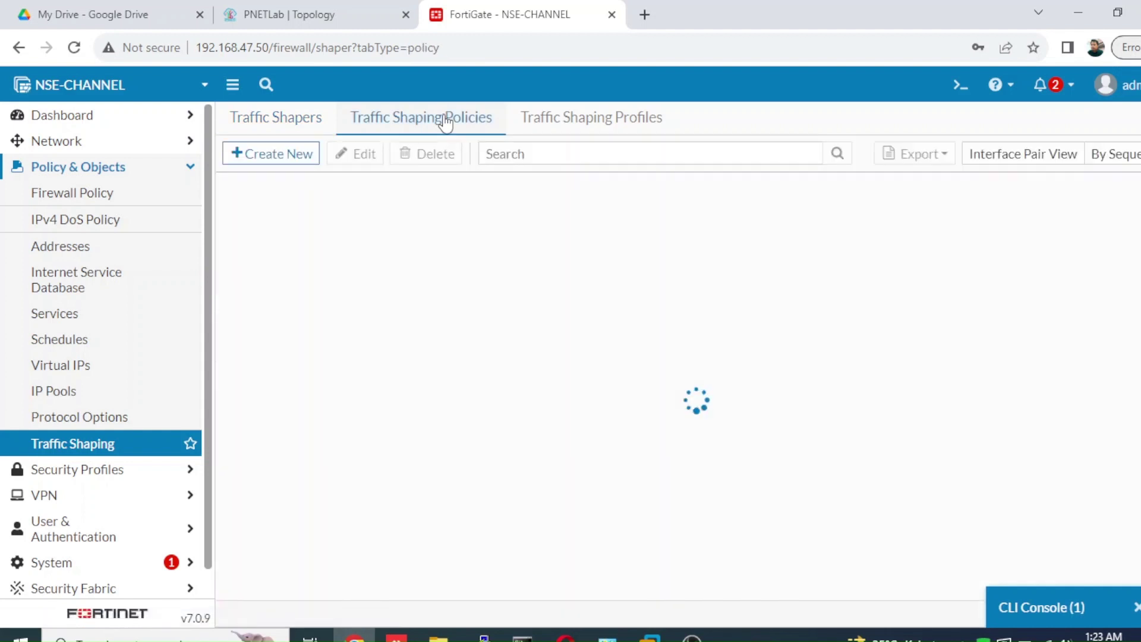
{"action": "left_click", "coordinate": [294, 154]}
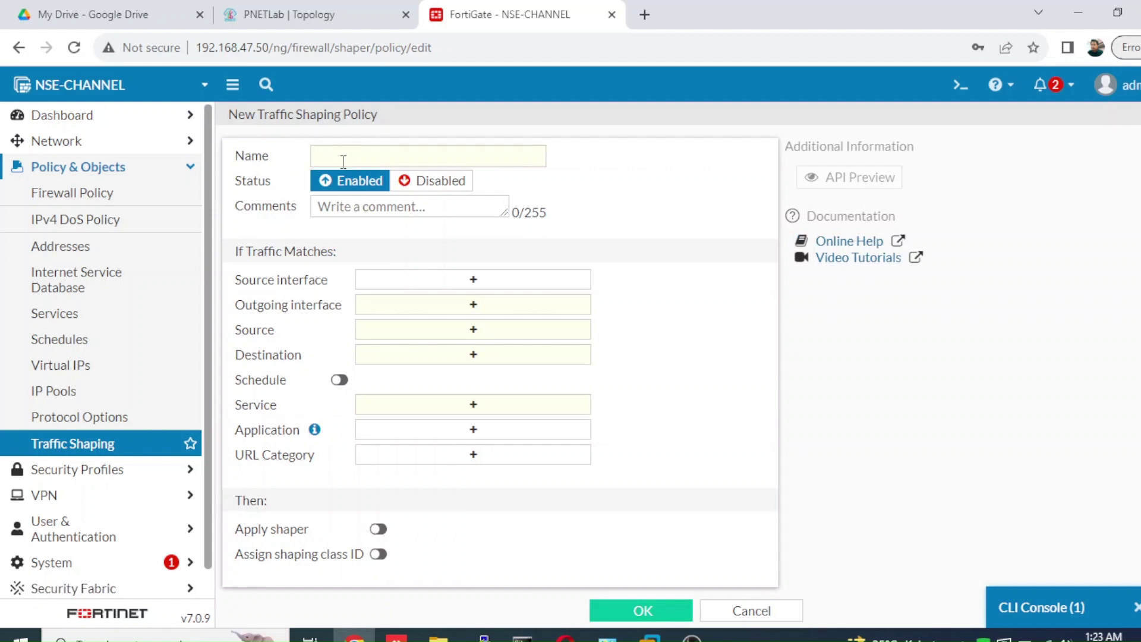
{"action": "left_click", "coordinate": [343, 160]}
{"action": "type", "text": "A"}
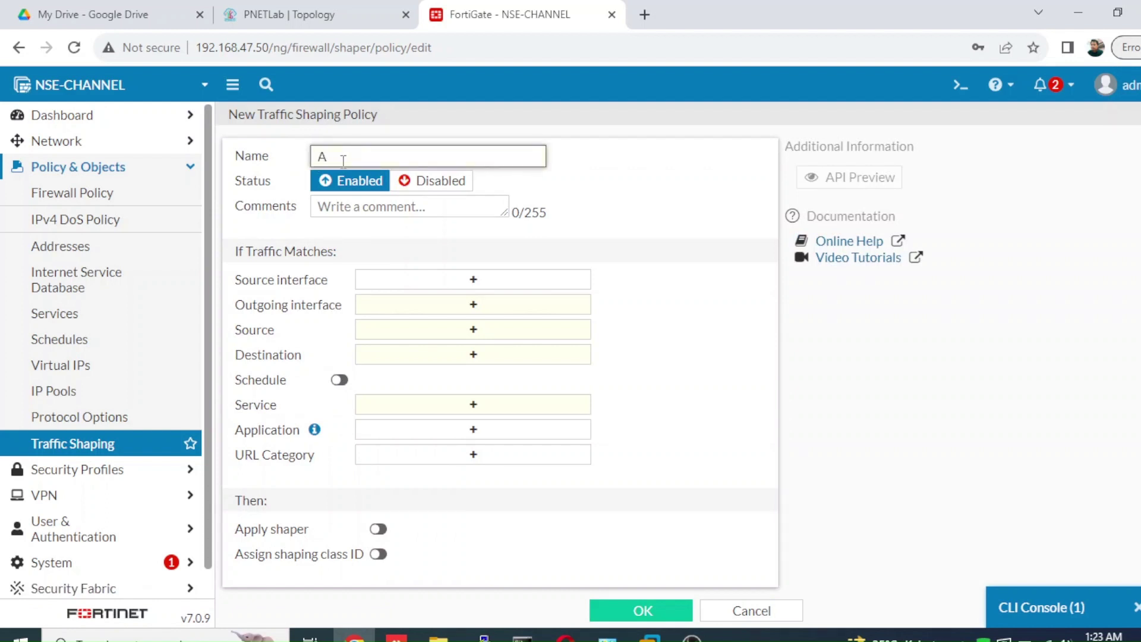
{"action": "type", "text": "cces_inet_IT"}
{"action": "left_click", "coordinate": [402, 279]}
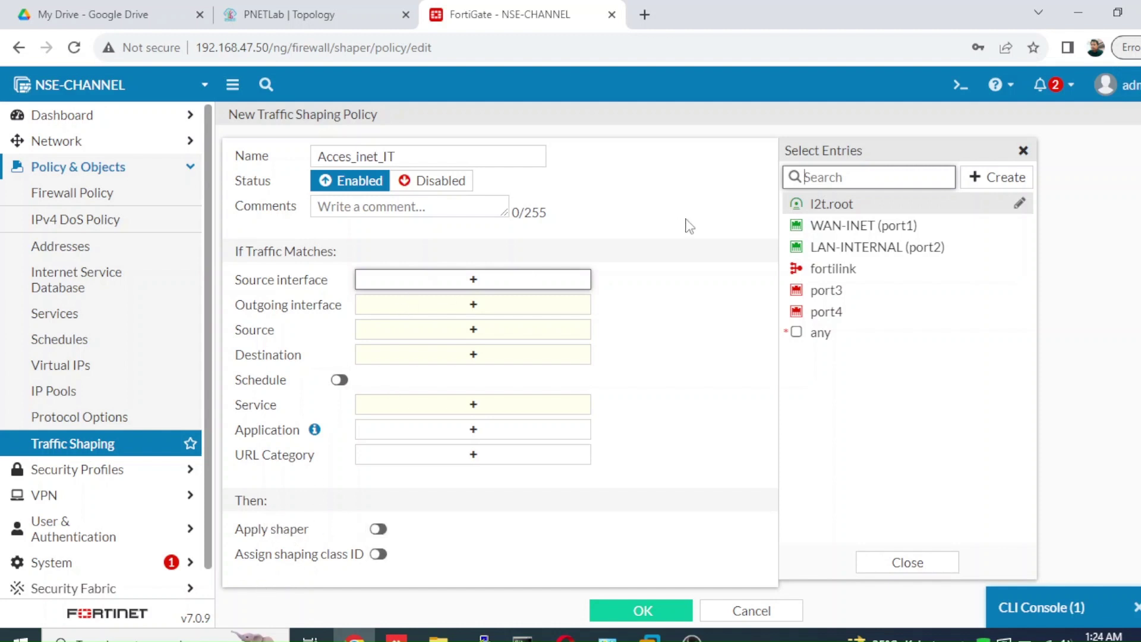
- Match source interface LAN-INTERNAL (port2), outgoing WAN-INET (port1), and all source addresses
{"action": "left_click", "coordinate": [833, 250]}
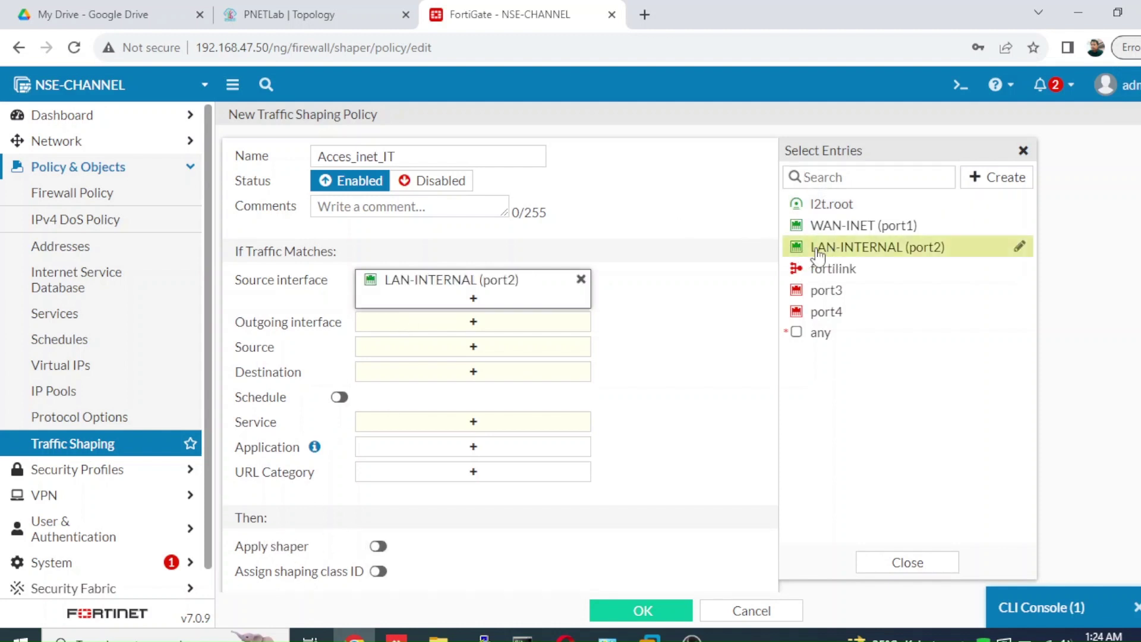
{"action": "left_click", "coordinate": [568, 322]}
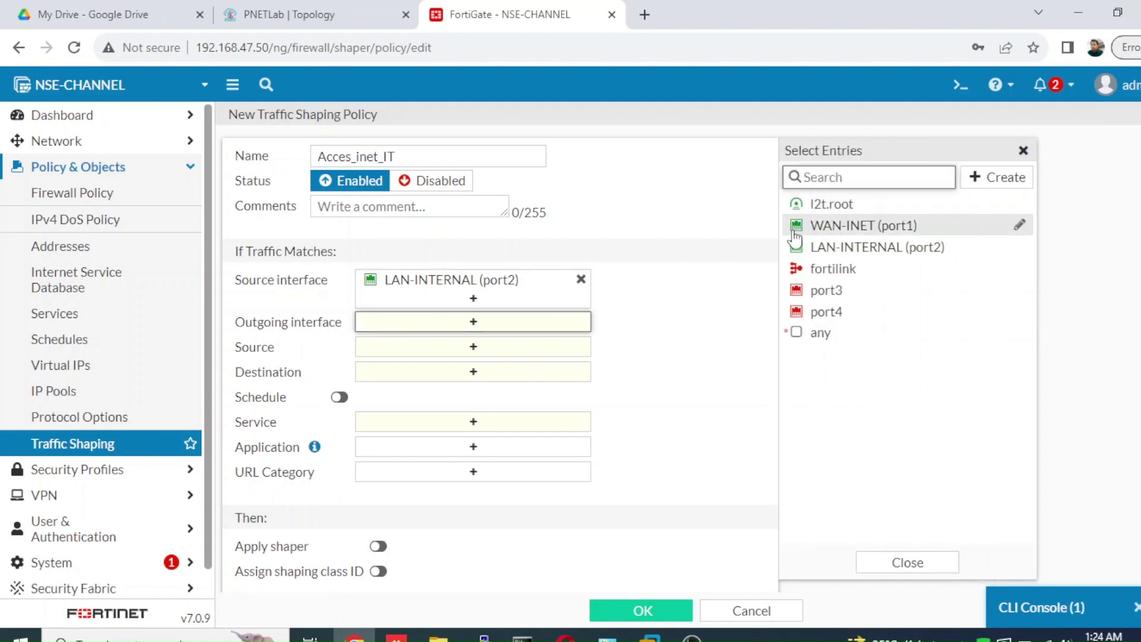
{"action": "left_click", "coordinate": [822, 229]}
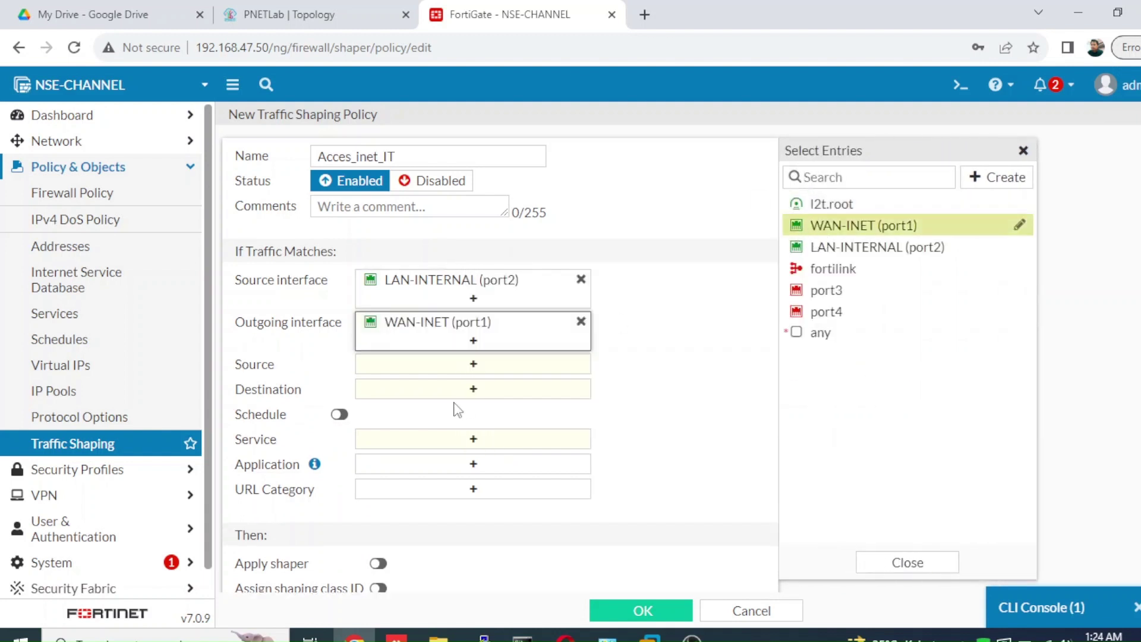
{"action": "left_click", "coordinate": [507, 374]}
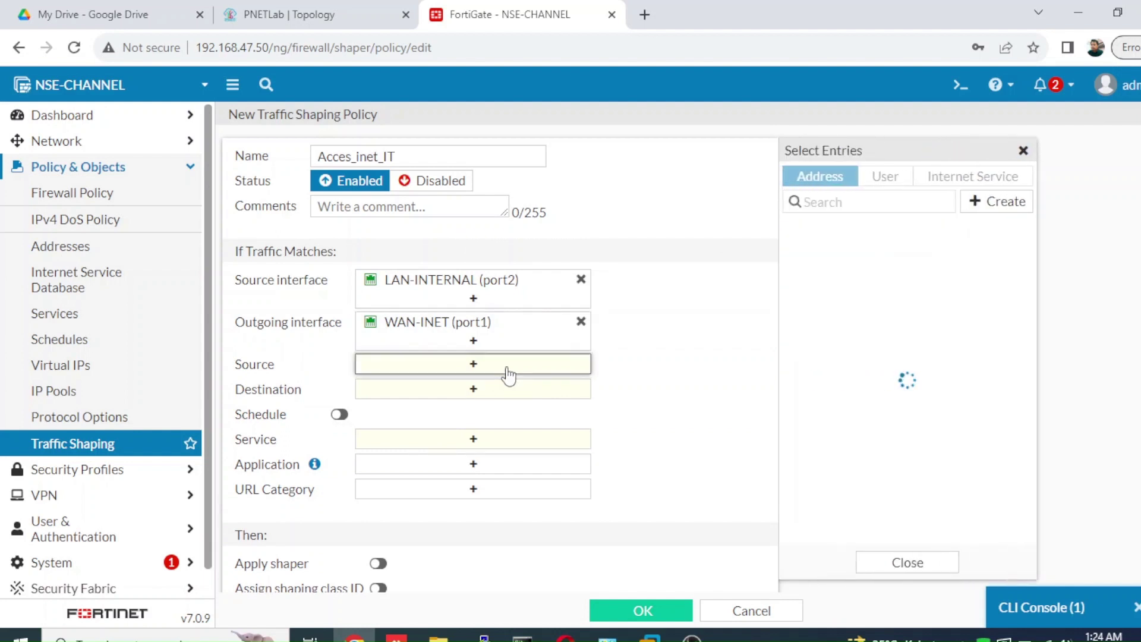
{"action": "mouse_move", "coordinate": [826, 258]}
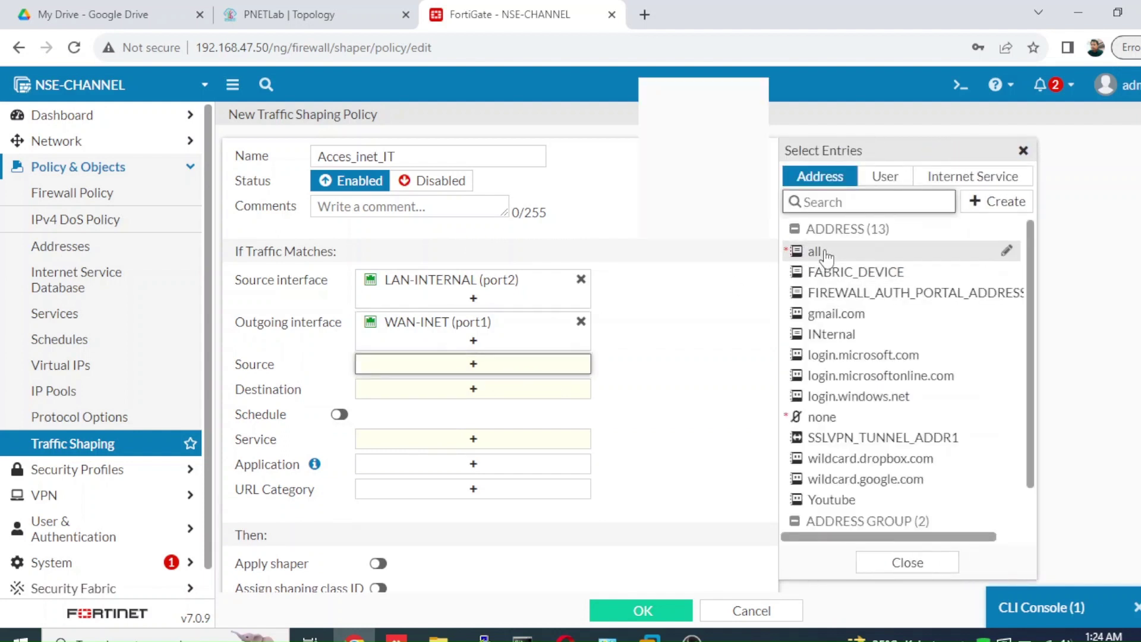
{"action": "left_click", "coordinate": [826, 255]}
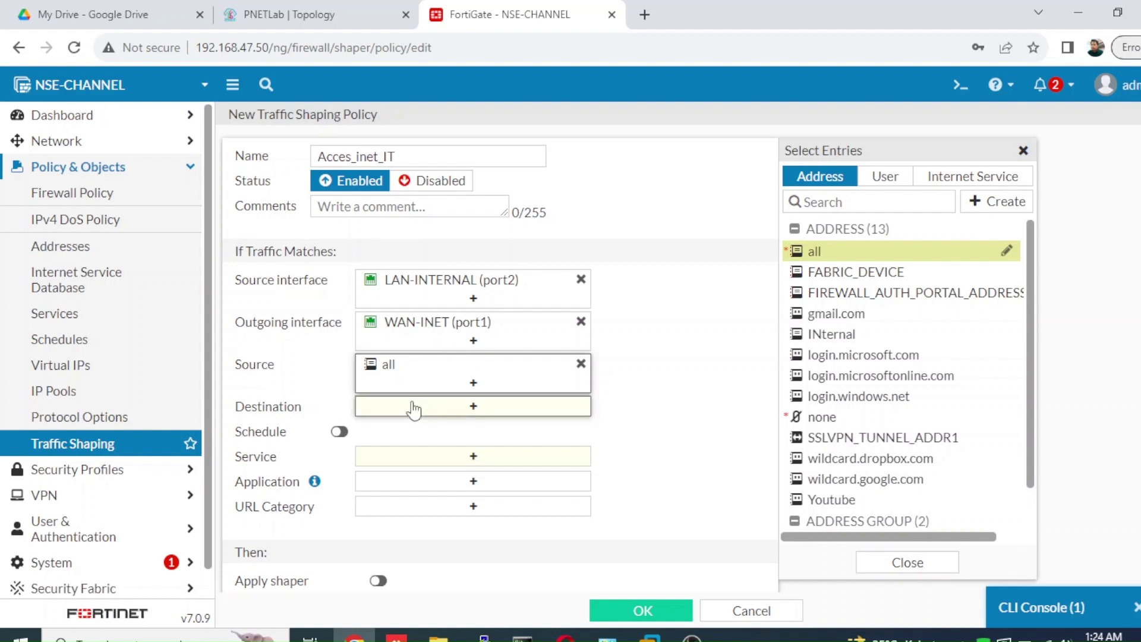
- Set the destination to all addresses and enable the policy schedule
{"action": "left_click", "coordinate": [413, 408]}
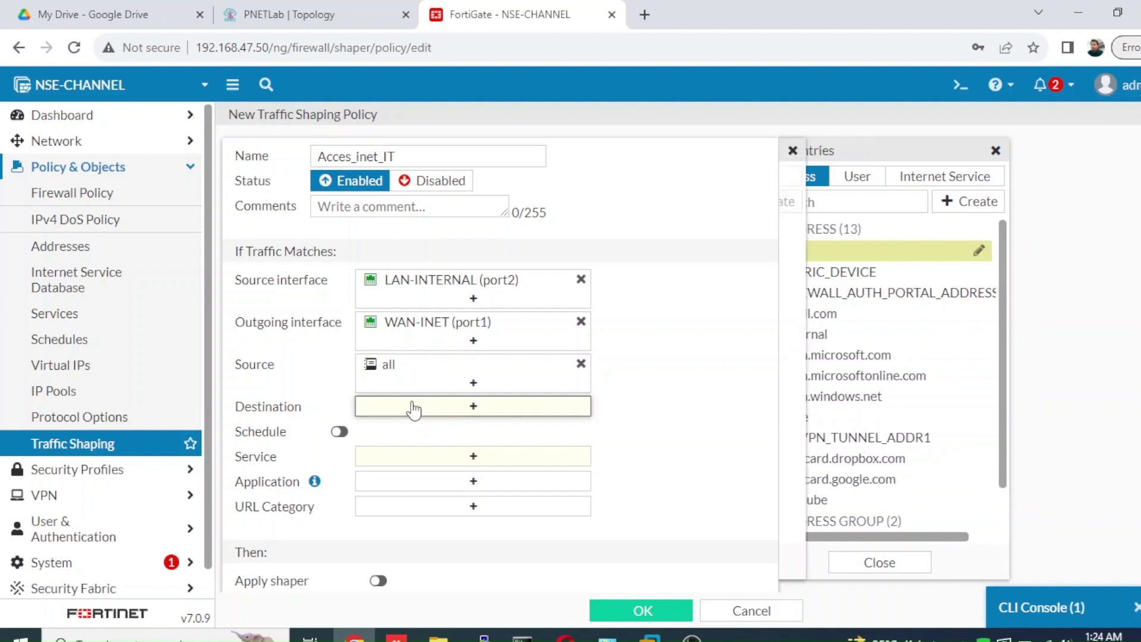
{"action": "left_click", "coordinate": [816, 253]}
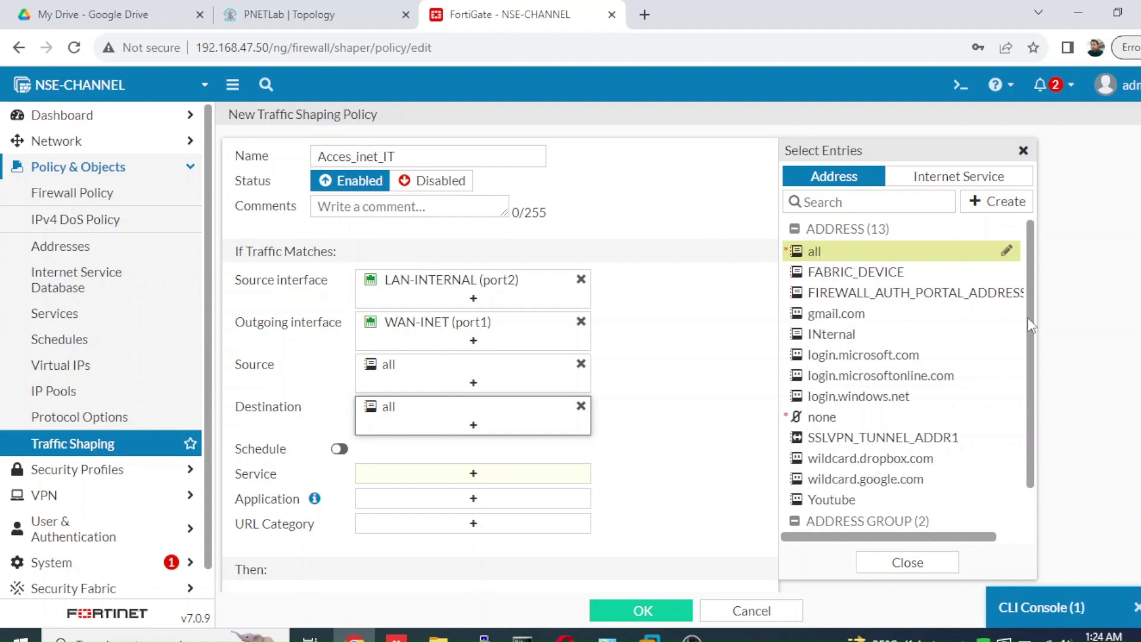
{"action": "left_click_drag", "start_coordinate": [1028, 317], "coordinate": [1021, 397]}
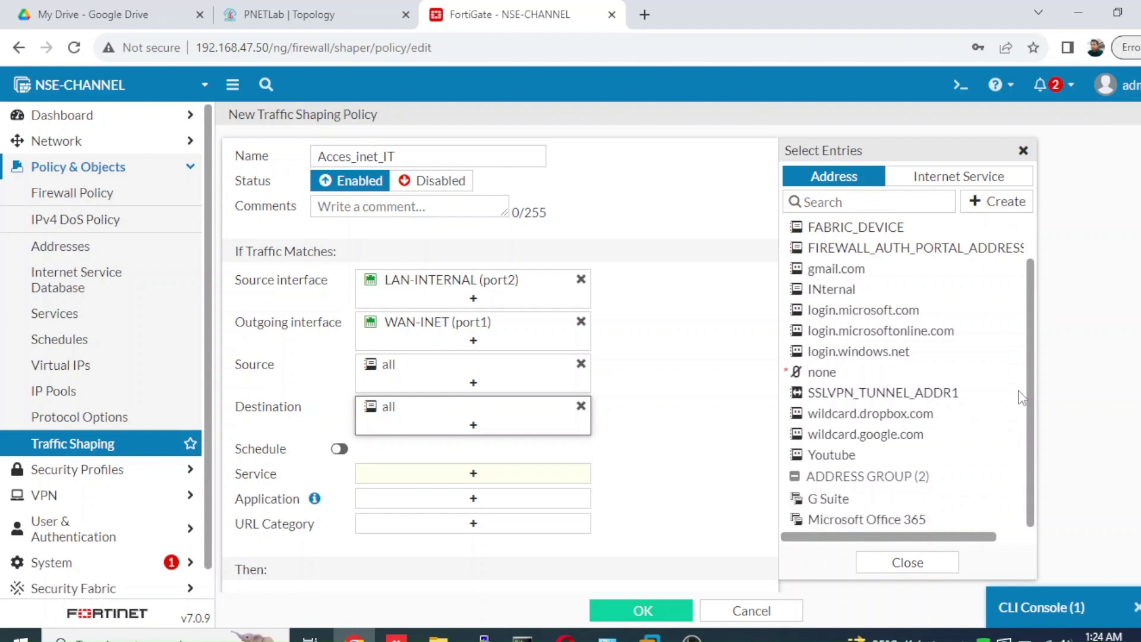
{"action": "left_click", "coordinate": [843, 457]}
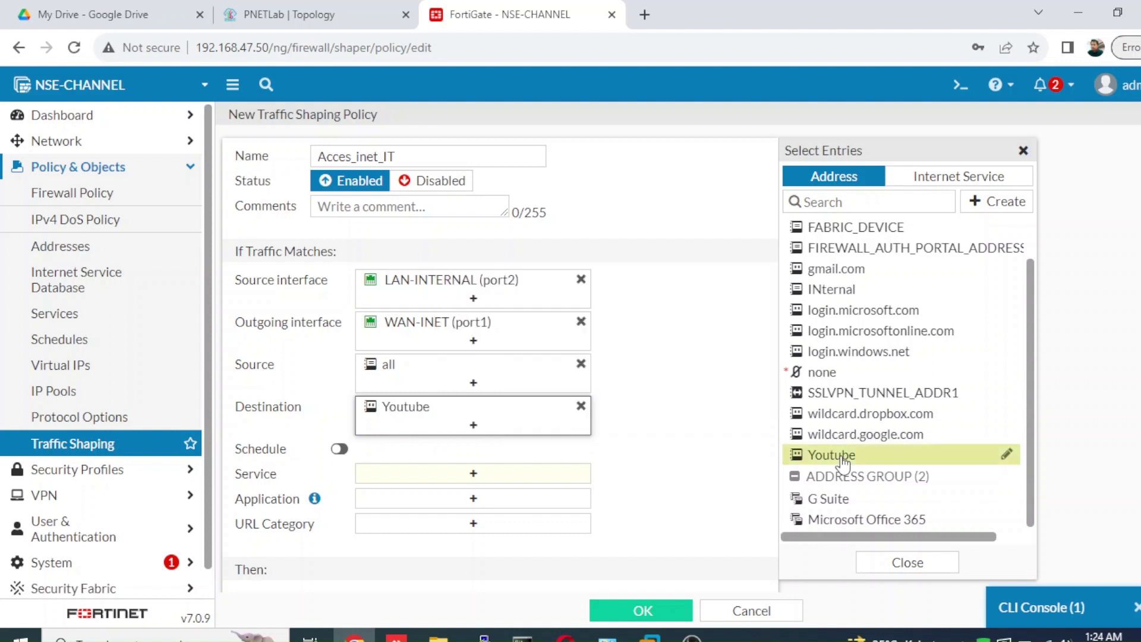
{"action": "left_click", "coordinate": [584, 408]}
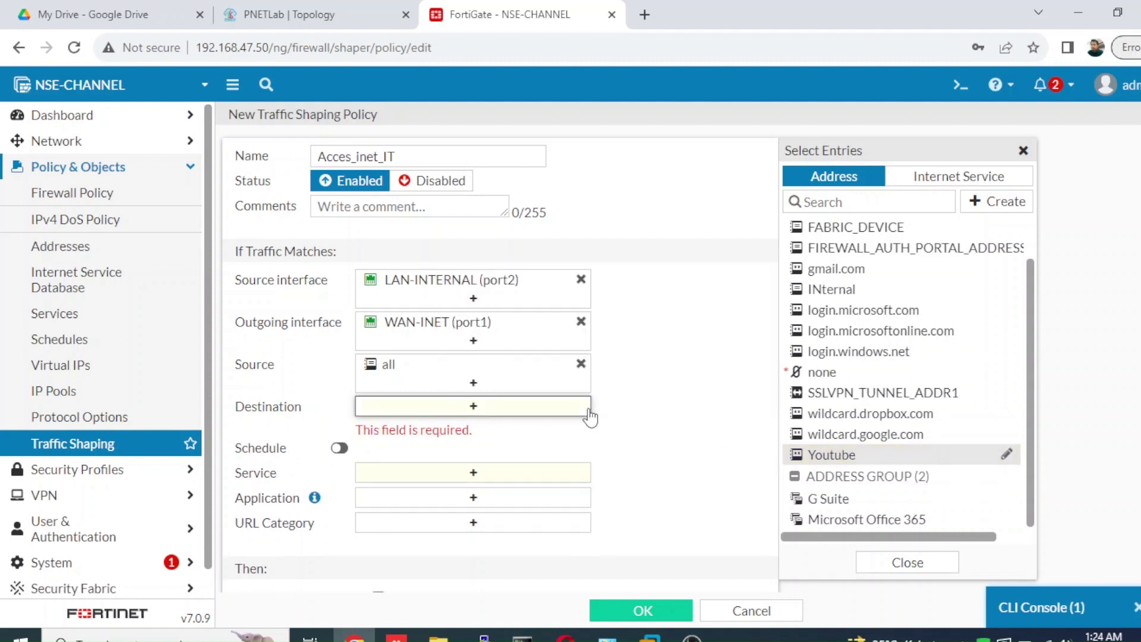
{"action": "left_click", "coordinate": [976, 185]}
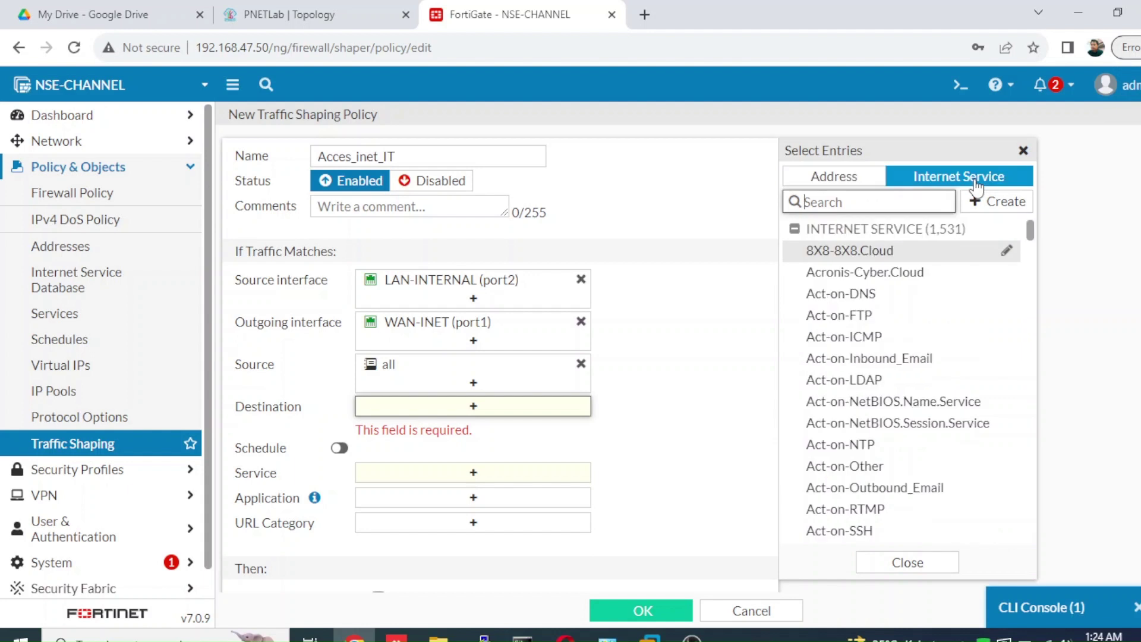
{"action": "mouse_move", "coordinate": [1030, 235]}
{"action": "left_mouse_down"}
{"action": "mouse_move", "coordinate": [1029, 249]}
{"action": "mouse_move", "coordinate": [1030, 230]}
{"action": "left_mouse_up"}
{"action": "left_click", "coordinate": [815, 184]}
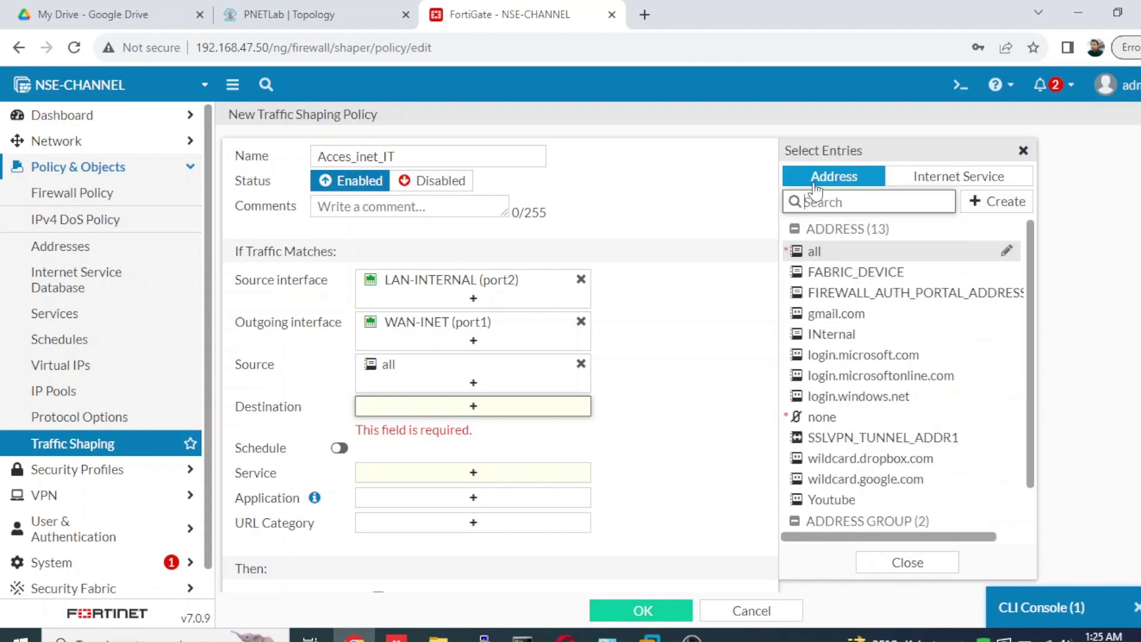
{"action": "left_click", "coordinate": [823, 253]}
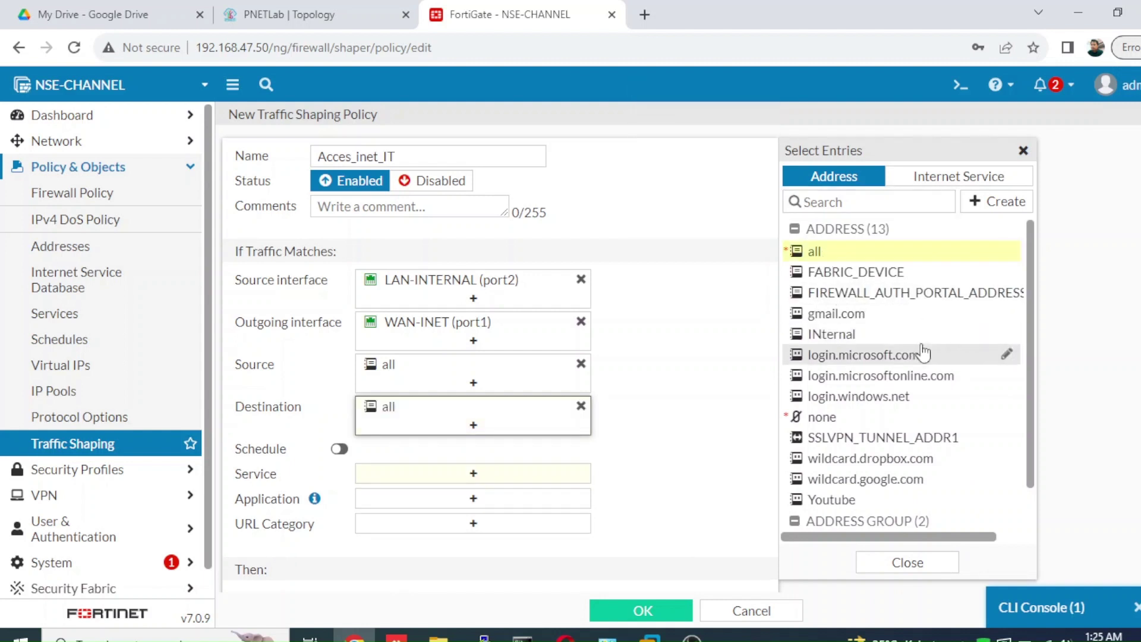
{"action": "left_click", "coordinate": [339, 450]}
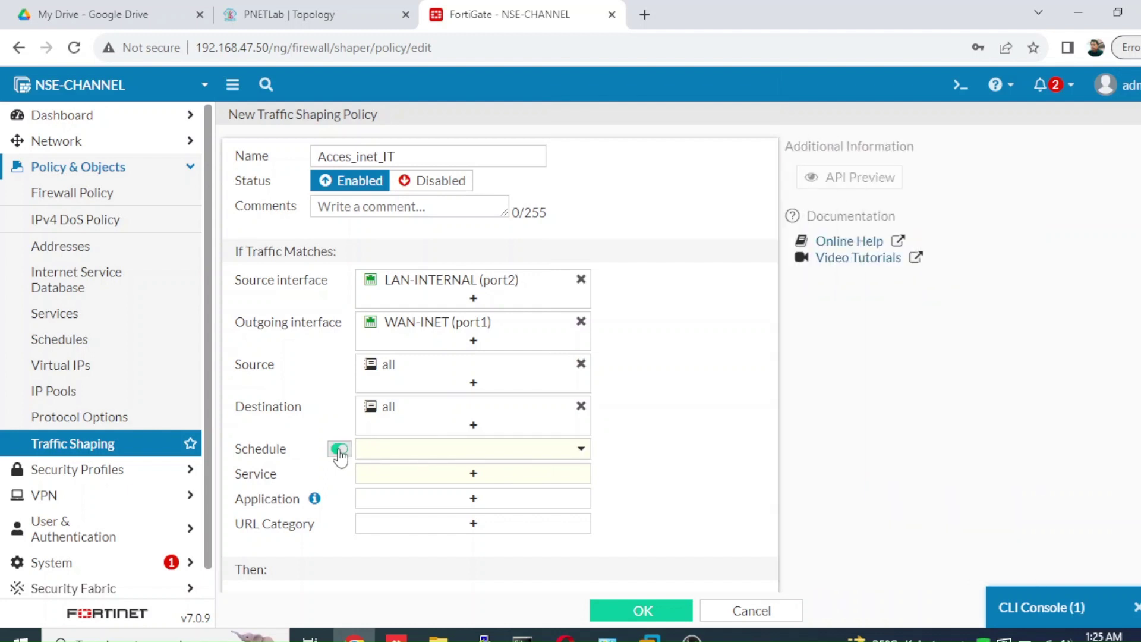
- Review the schedule choices, leaving Schedule enabled without picking one
{"action": "left_click", "coordinate": [376, 457]}
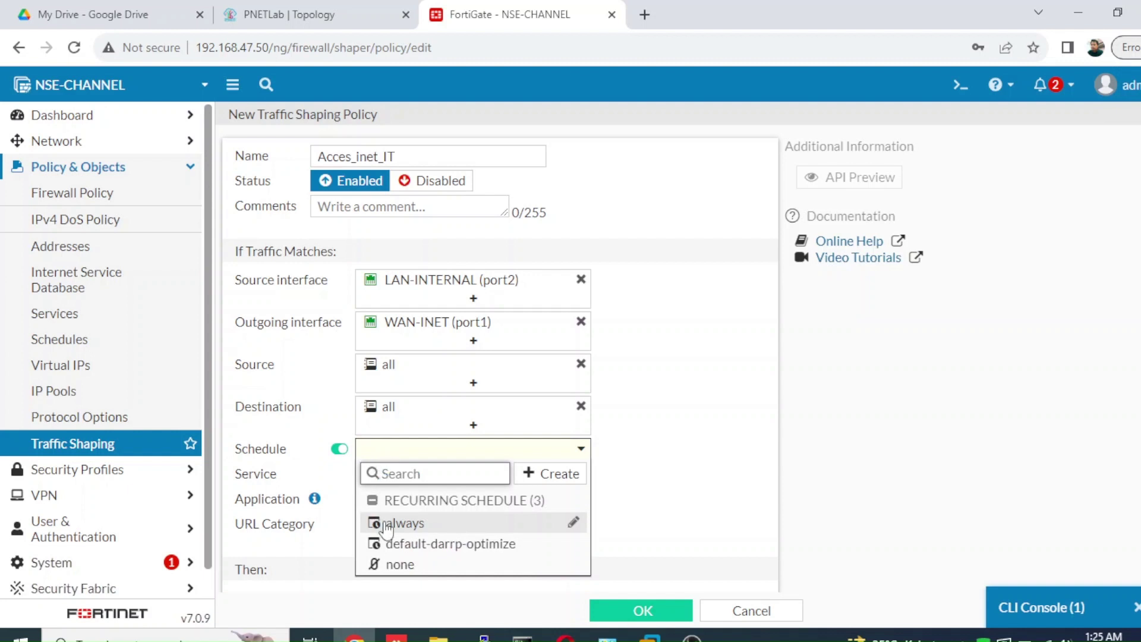
{"action": "left_click", "coordinate": [337, 454]}
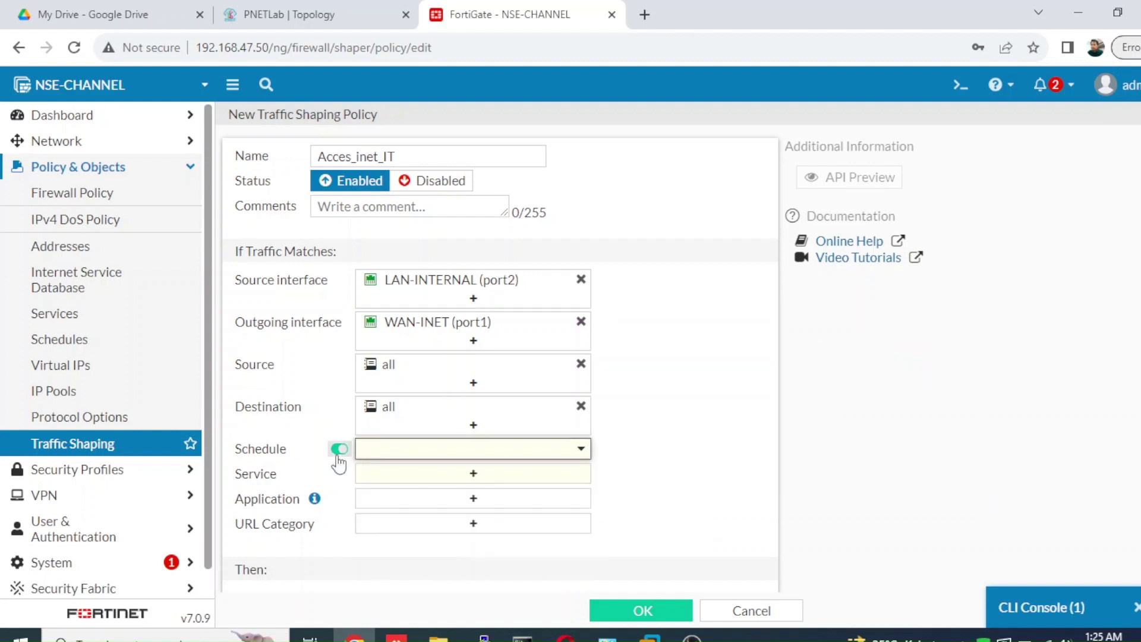
{"action": "left_click", "coordinate": [339, 453]}
{"action": "left_click", "coordinate": [338, 453]}
{"action": "left_click", "coordinate": [384, 456]}
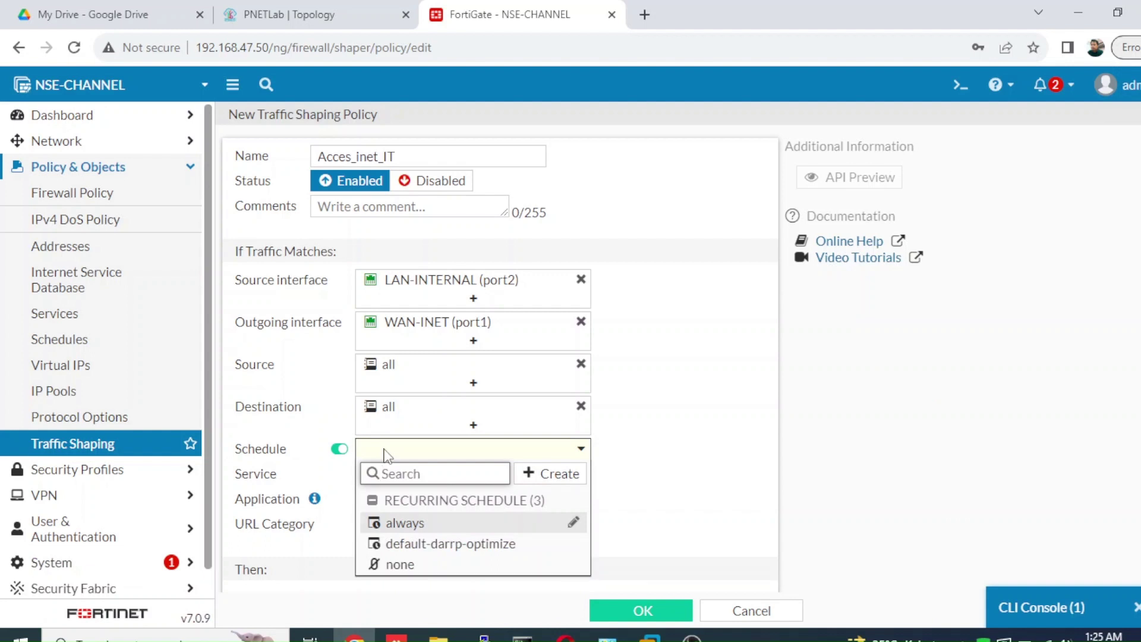
{"action": "left_click", "coordinate": [344, 455]}
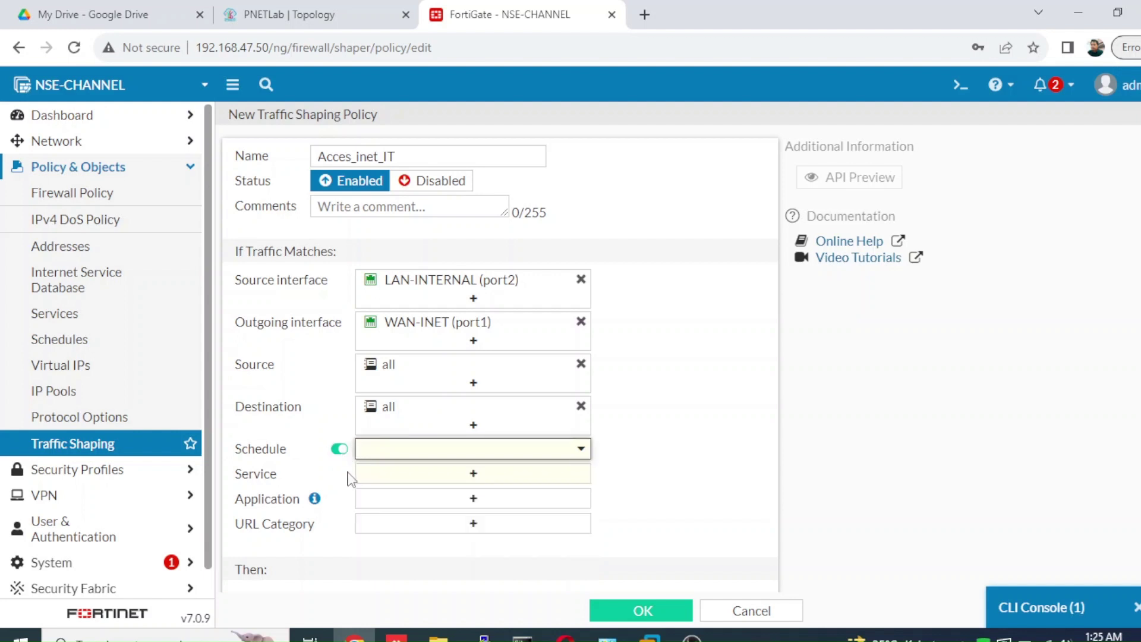
- Match ALL services and leave the application criterion empty after searching ZOO
{"action": "left_click", "coordinate": [359, 476]}
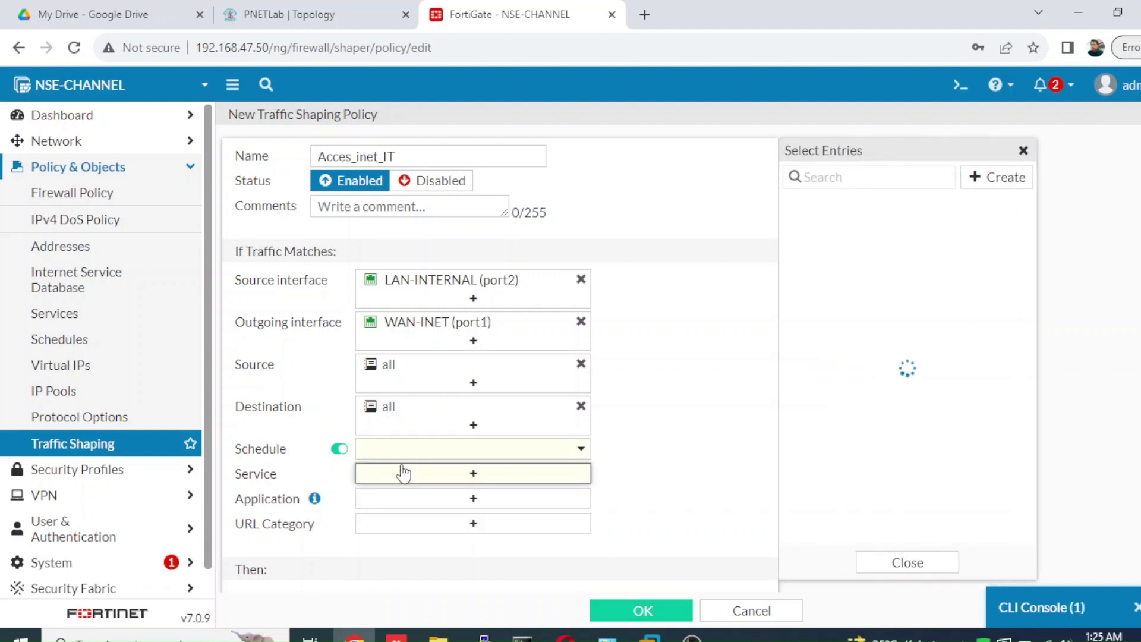
{"action": "left_click", "coordinate": [816, 247]}
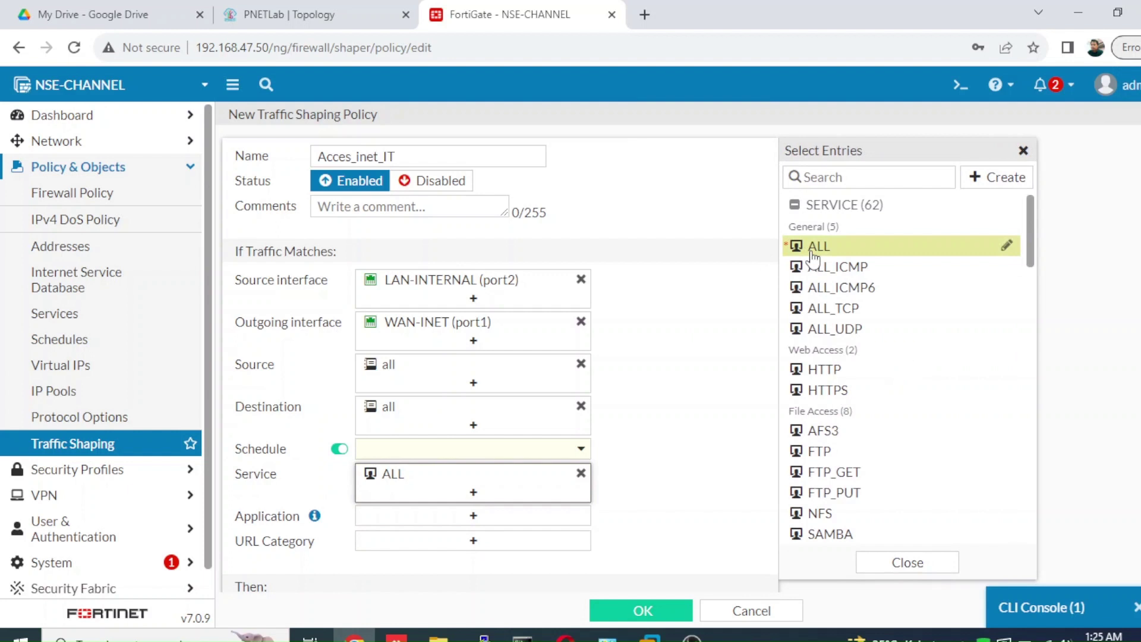
{"action": "left_click", "coordinate": [726, 370]}
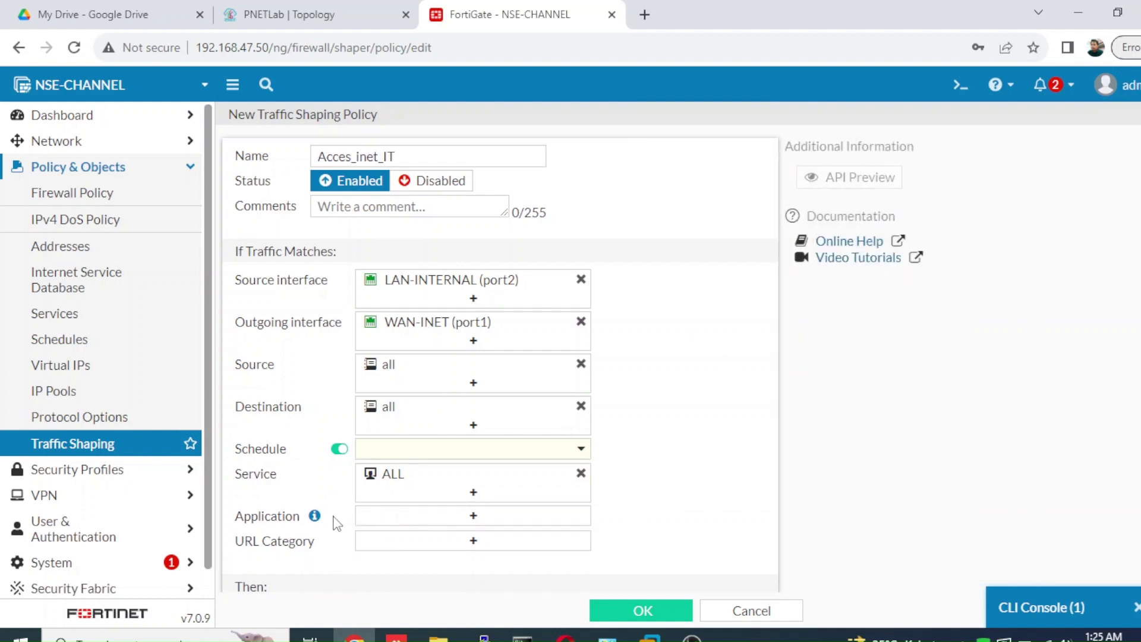
{"action": "left_click", "coordinate": [433, 518]}
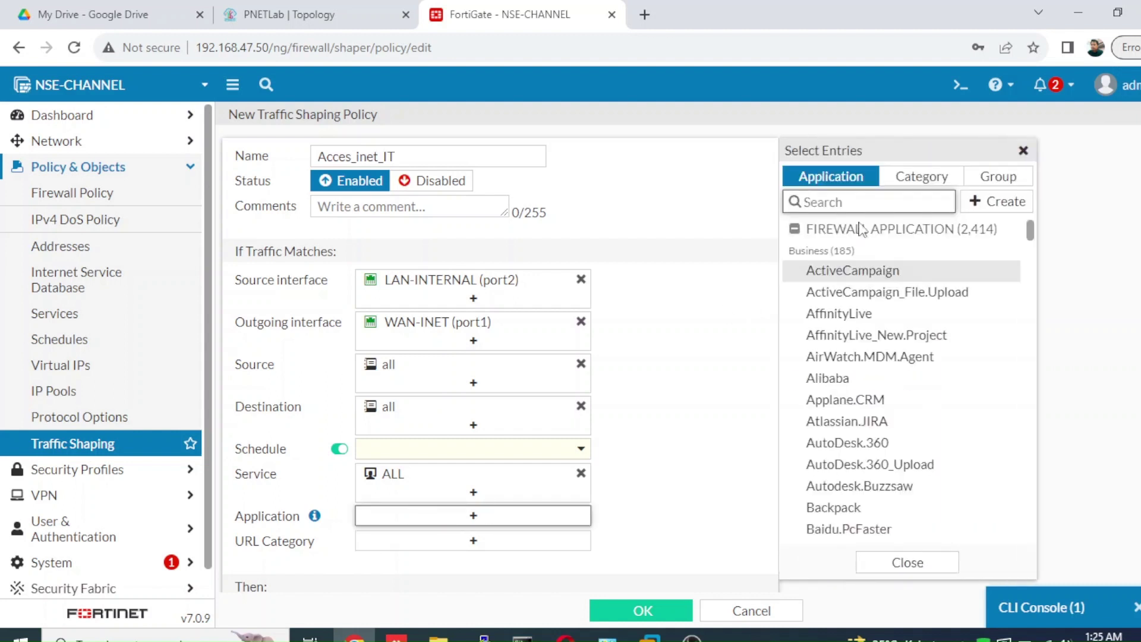
{"action": "type", "text": "ZOO"}
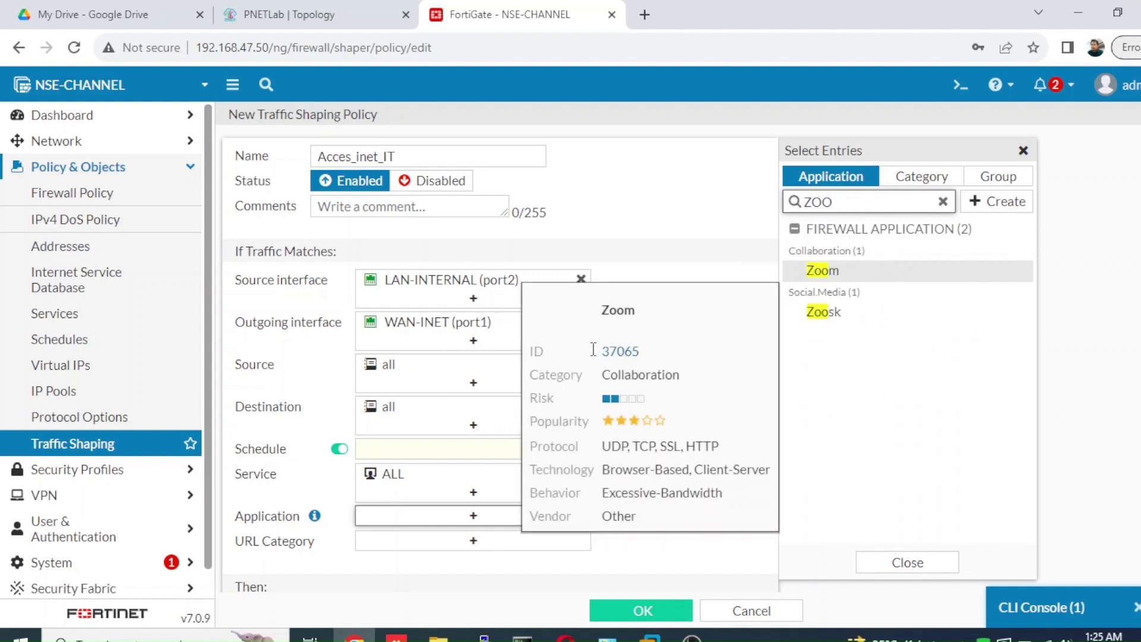
{"action": "left_click", "coordinate": [681, 253]}
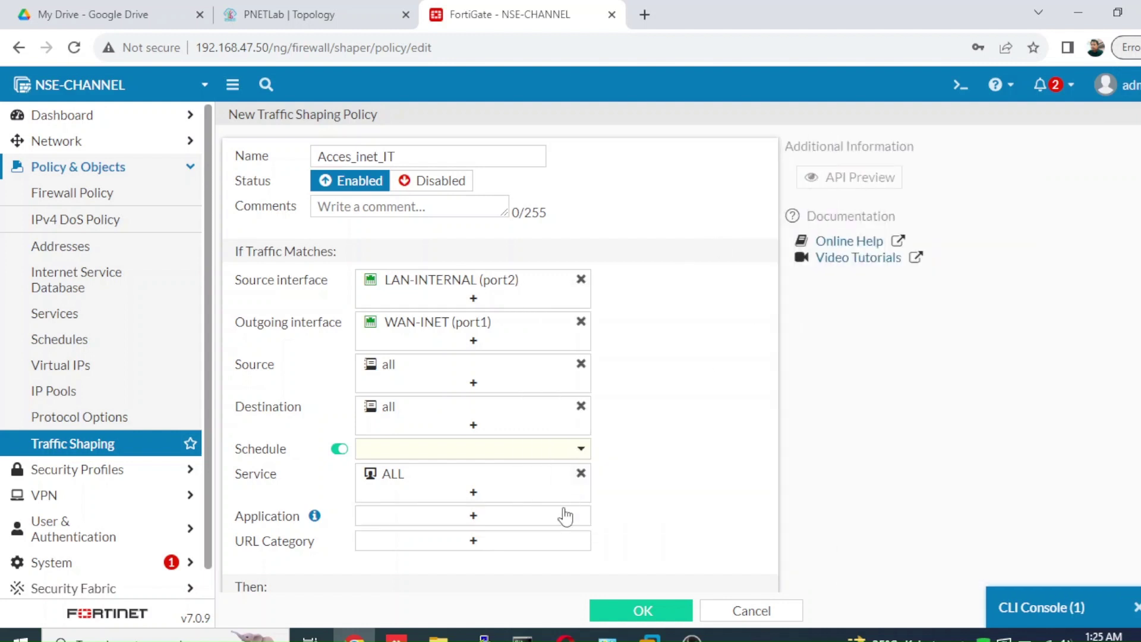
{"action": "scroll", "coordinate": [499, 357], "scroll_direction": "down", "scroll_amount": 2}
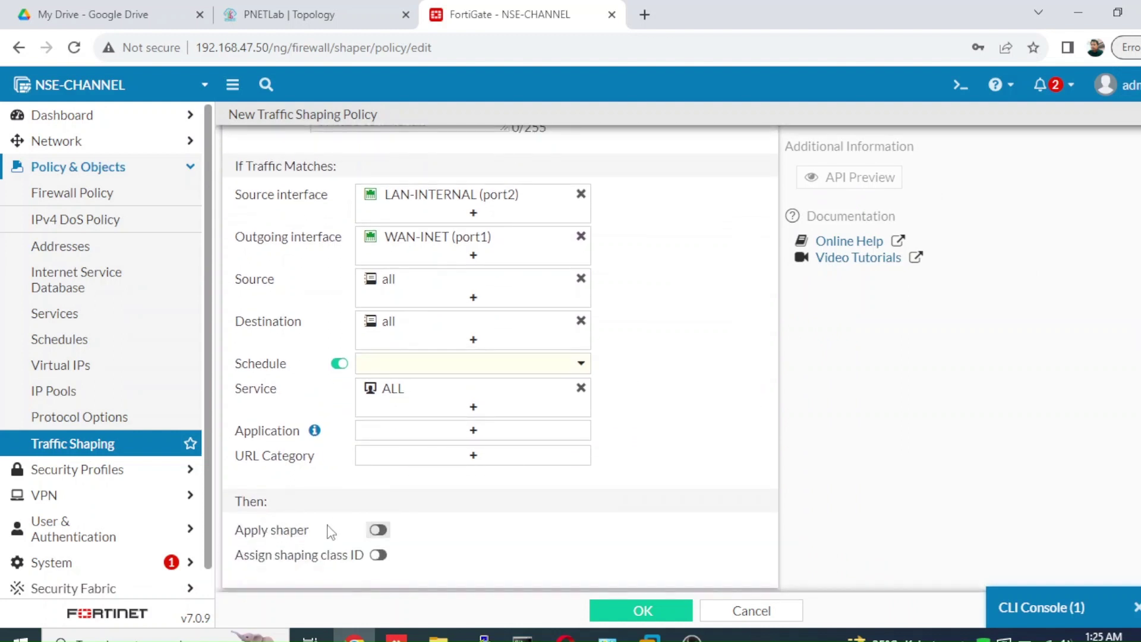
- Apply shaping with only the 7Mbps per-IP shaper, no shared or reverse shaper
{"action": "left_click", "coordinate": [378, 529]}
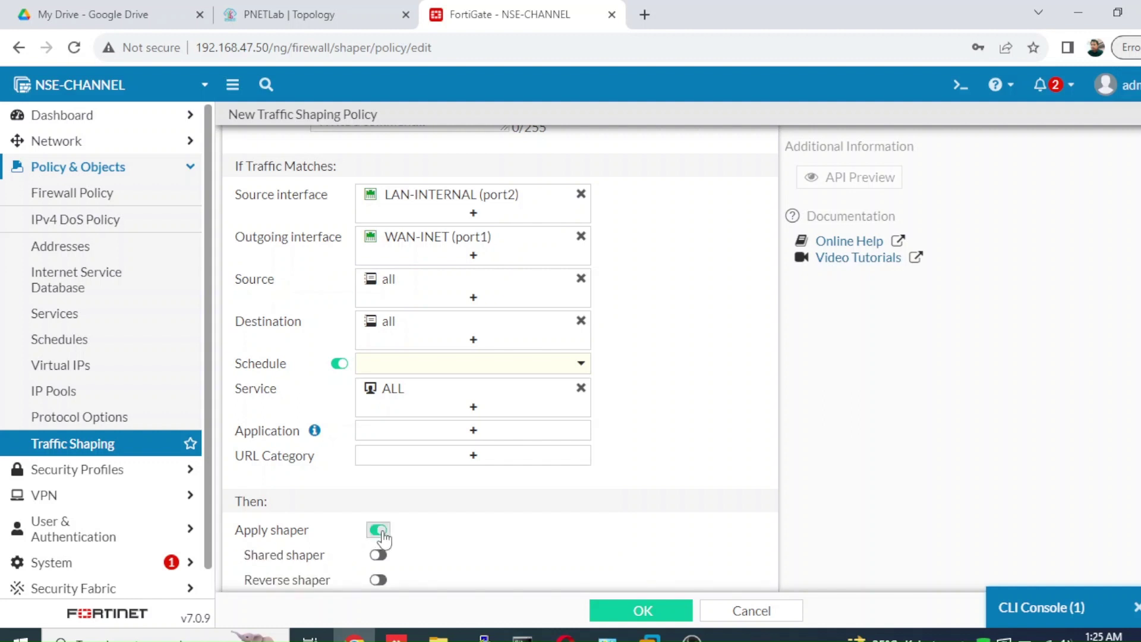
{"action": "scroll", "coordinate": [614, 433], "scroll_direction": "down", "scroll_amount": 2}
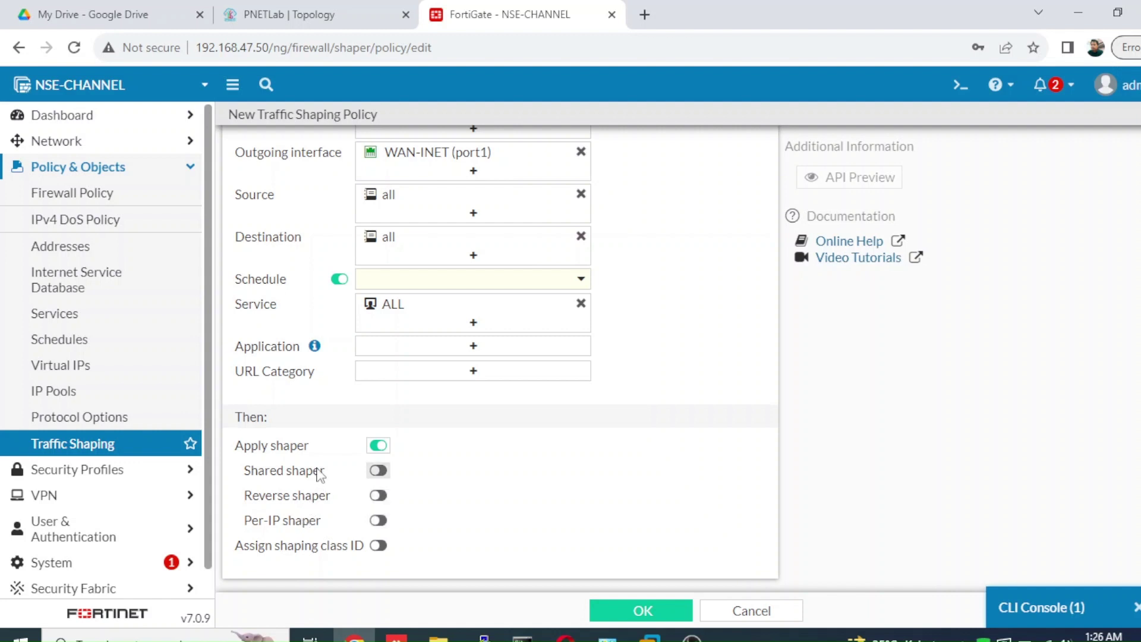
{"action": "left_click", "coordinate": [377, 472]}
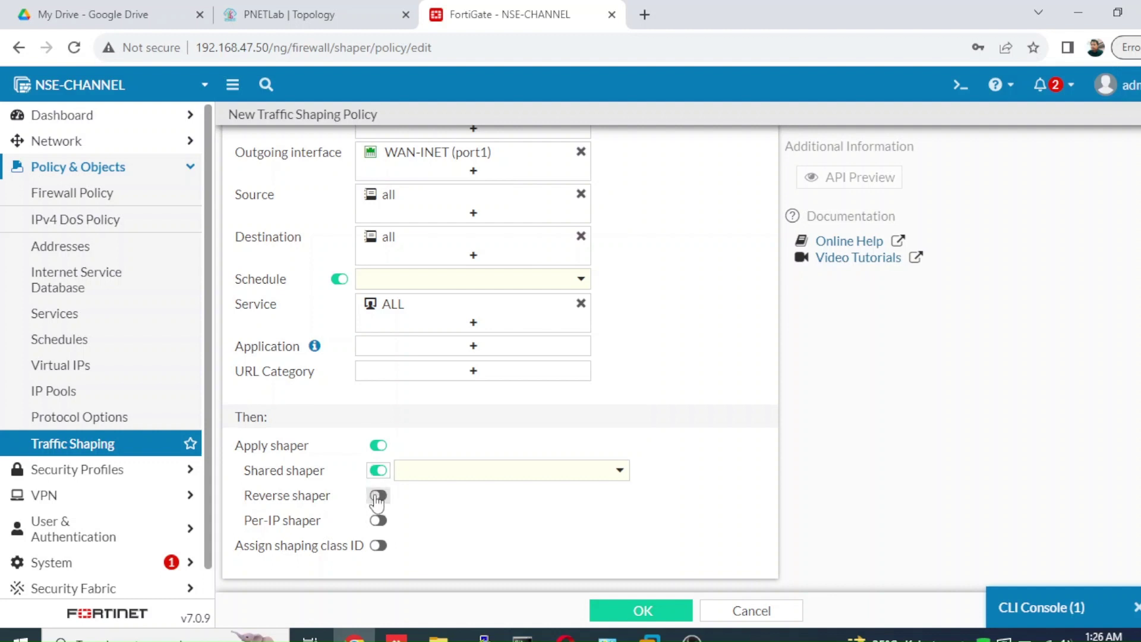
{"action": "left_click", "coordinate": [377, 497]}
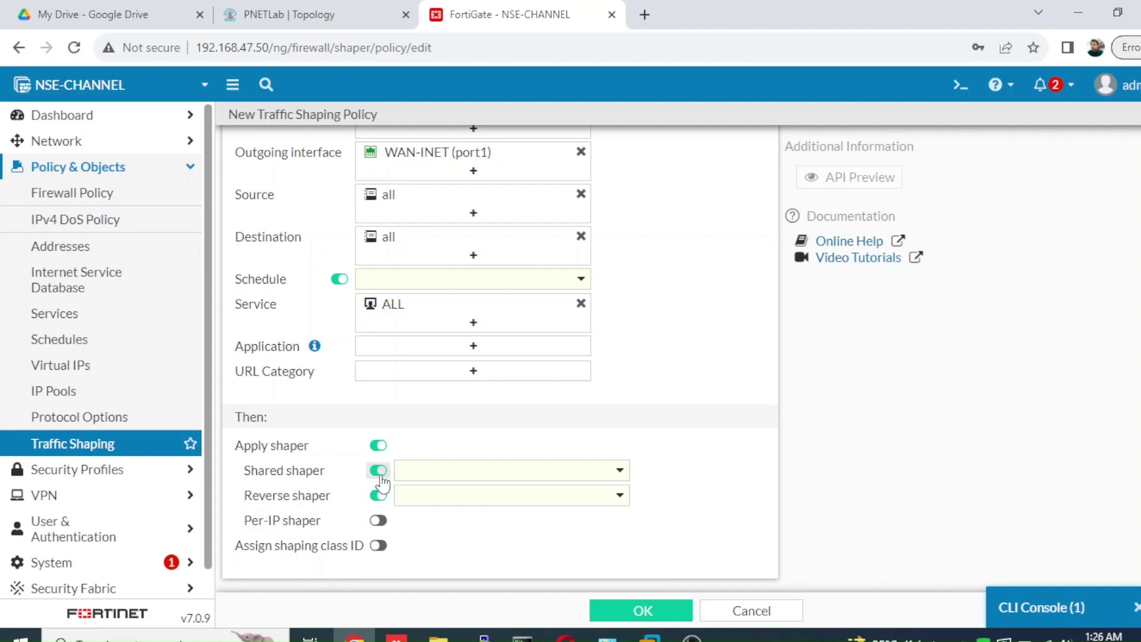
{"action": "left_click", "coordinate": [377, 470]}
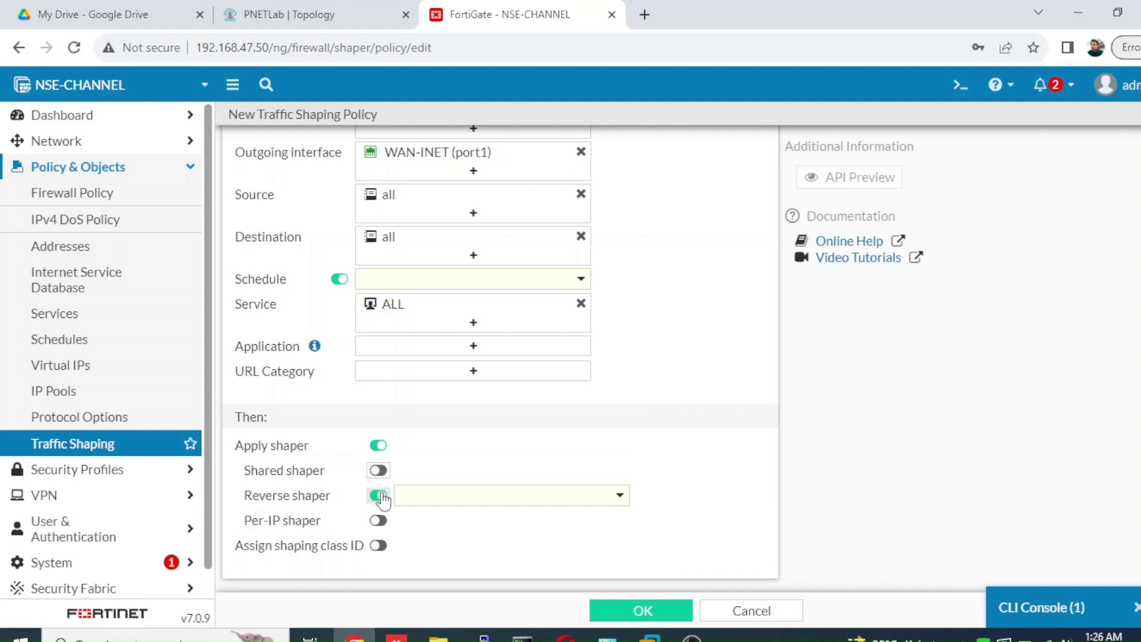
{"action": "left_click", "coordinate": [379, 498]}
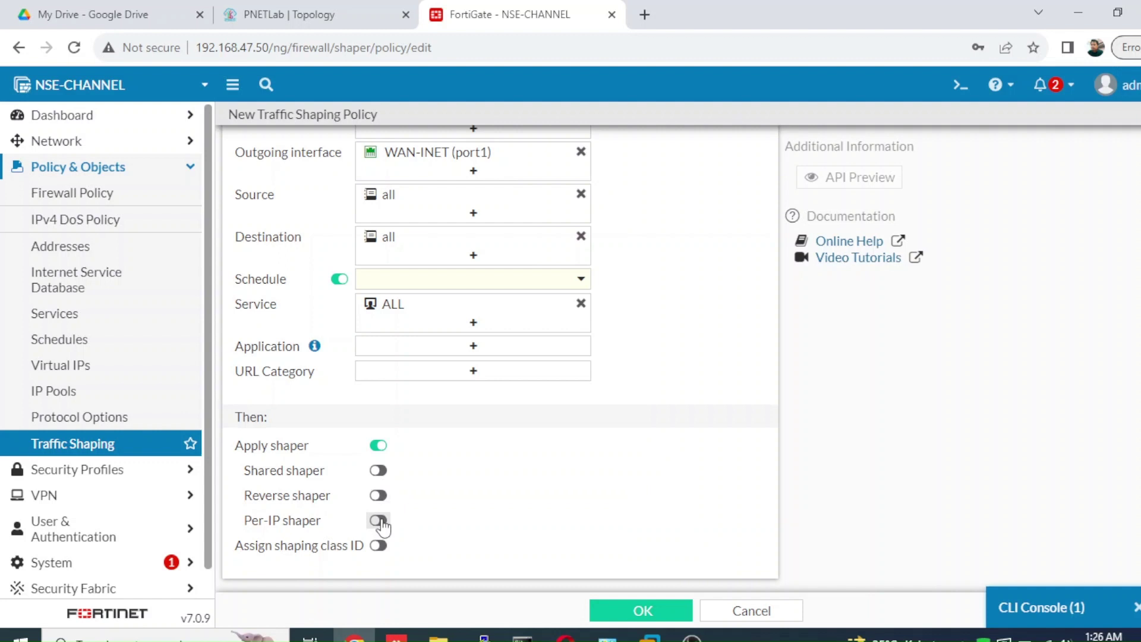
{"action": "left_click", "coordinate": [378, 521]}
{"action": "left_click", "coordinate": [418, 528]}
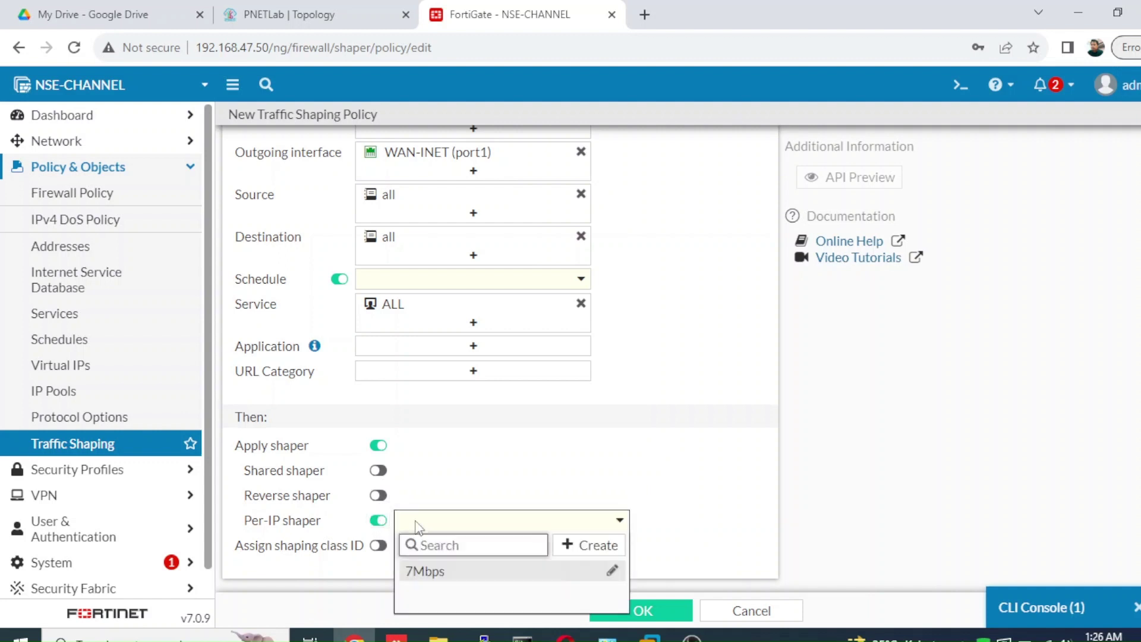
{"action": "left_click", "coordinate": [426, 572]}
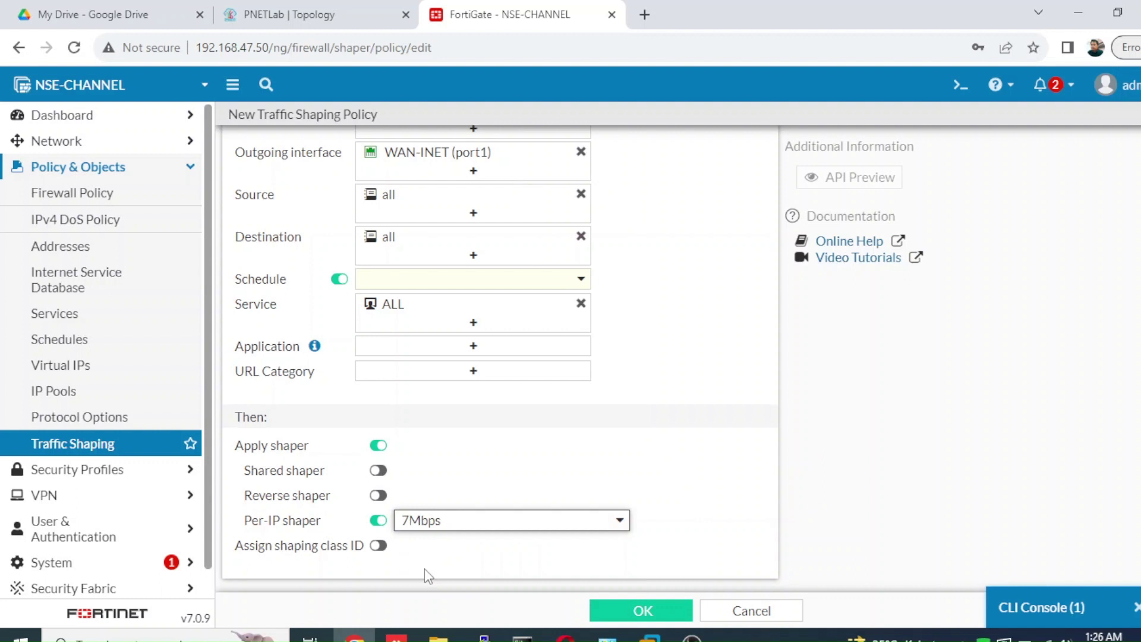
- Turn off the schedule and save the Acces_inet_IT policy
{"action": "left_click", "coordinate": [643, 612]}
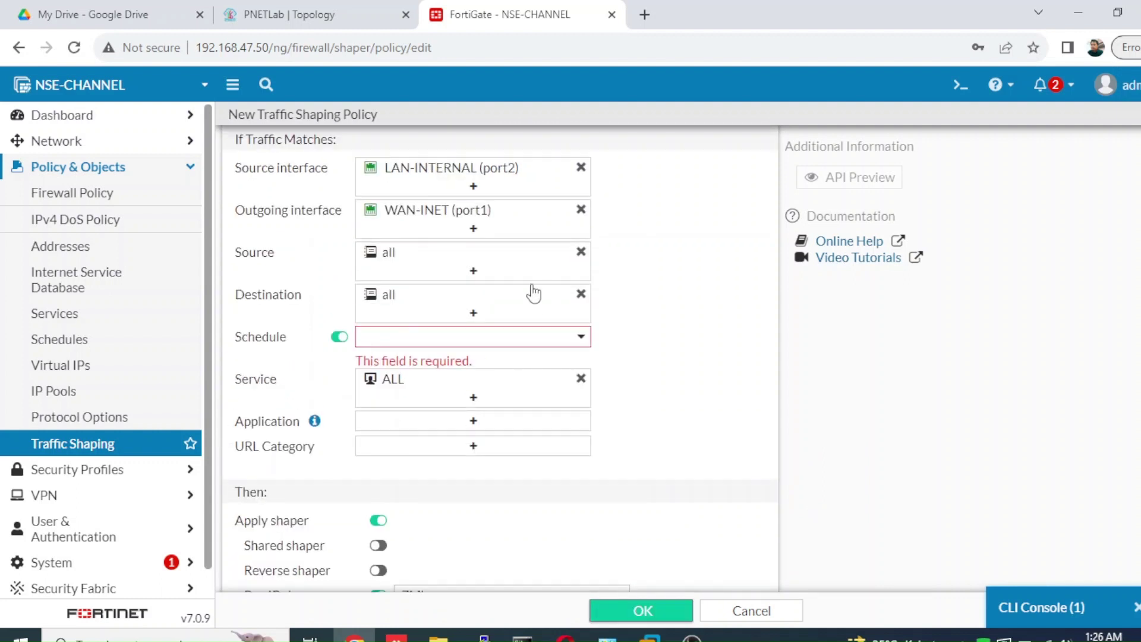
{"action": "left_click", "coordinate": [340, 337]}
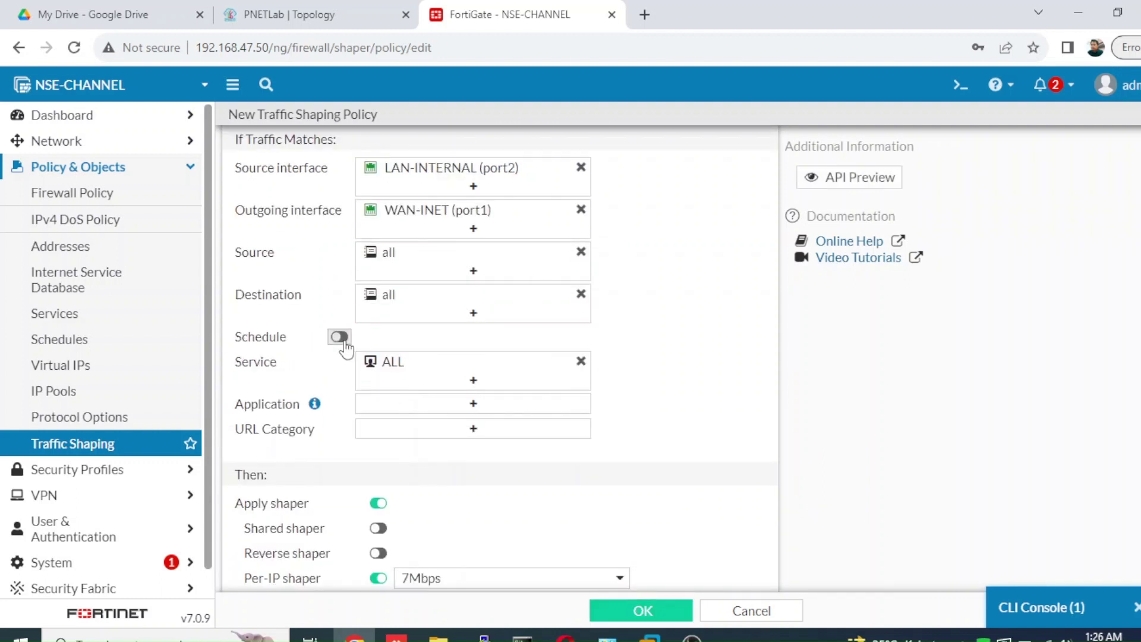
{"action": "left_click", "coordinate": [680, 612]}
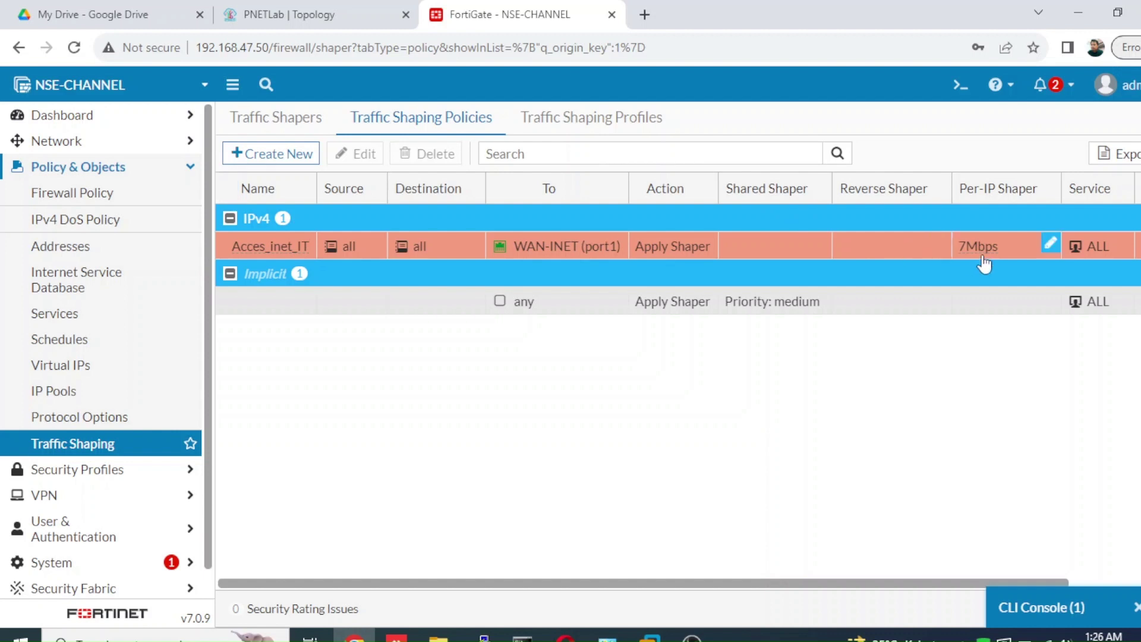
- Switch to the PNETLab Topology browser tab showing the client's speedtest console
{"action": "left_click", "coordinate": [317, 21]}
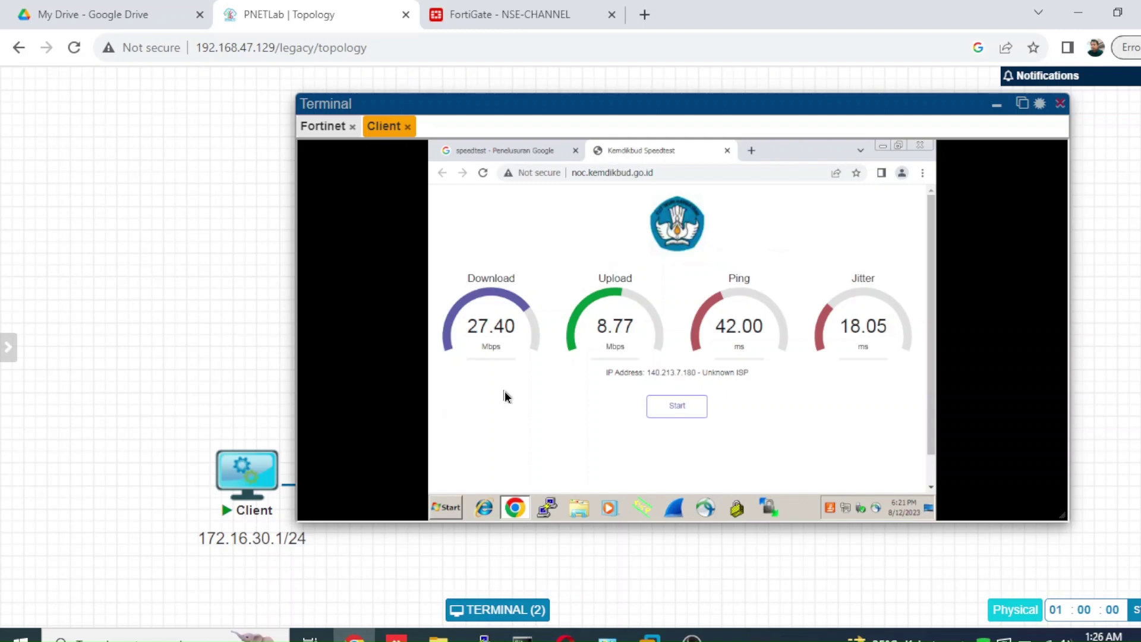
- Reload the client's speedtest page and run it twice, reaching 5.78 Mbps download under the 7Mbps per-IP limit
{"action": "left_click", "coordinate": [484, 172]}
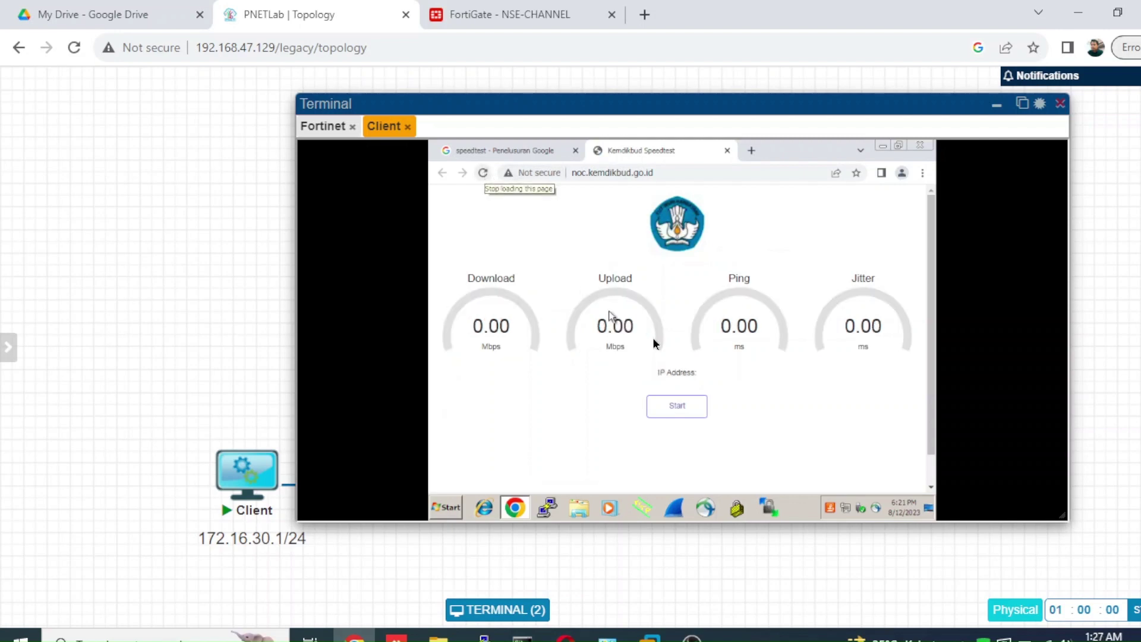
{"action": "left_click", "coordinate": [700, 418]}
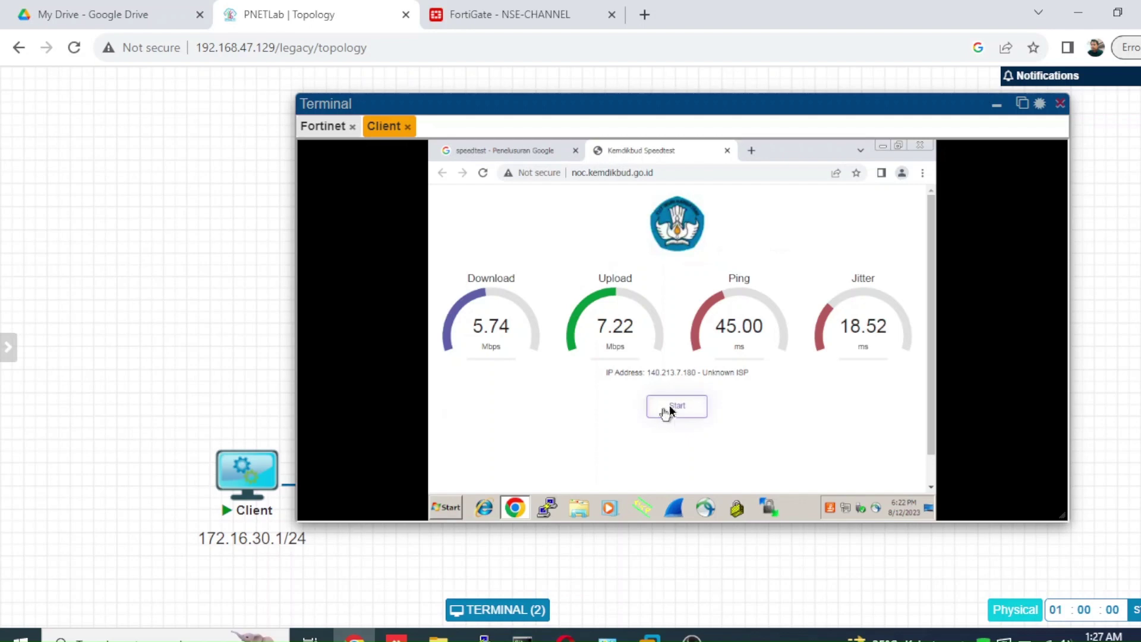
{"action": "left_click", "coordinate": [669, 406]}
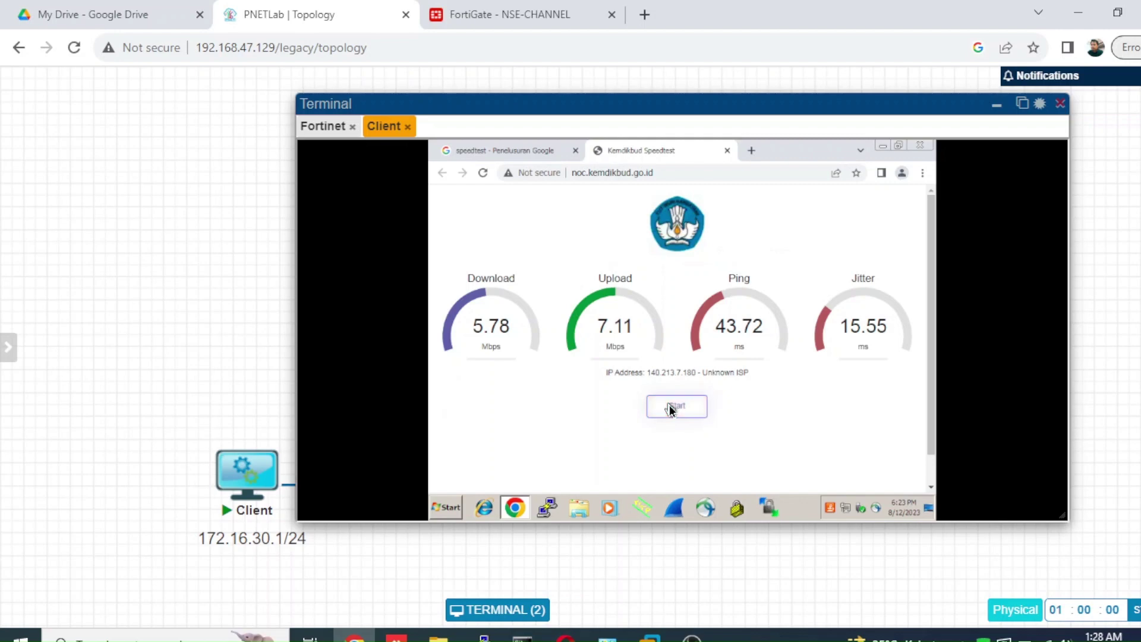
- Set the Acces_inet_IT policy's status to Disable, then reload the PNETLab topology page
{"action": "left_click", "coordinate": [531, 20]}
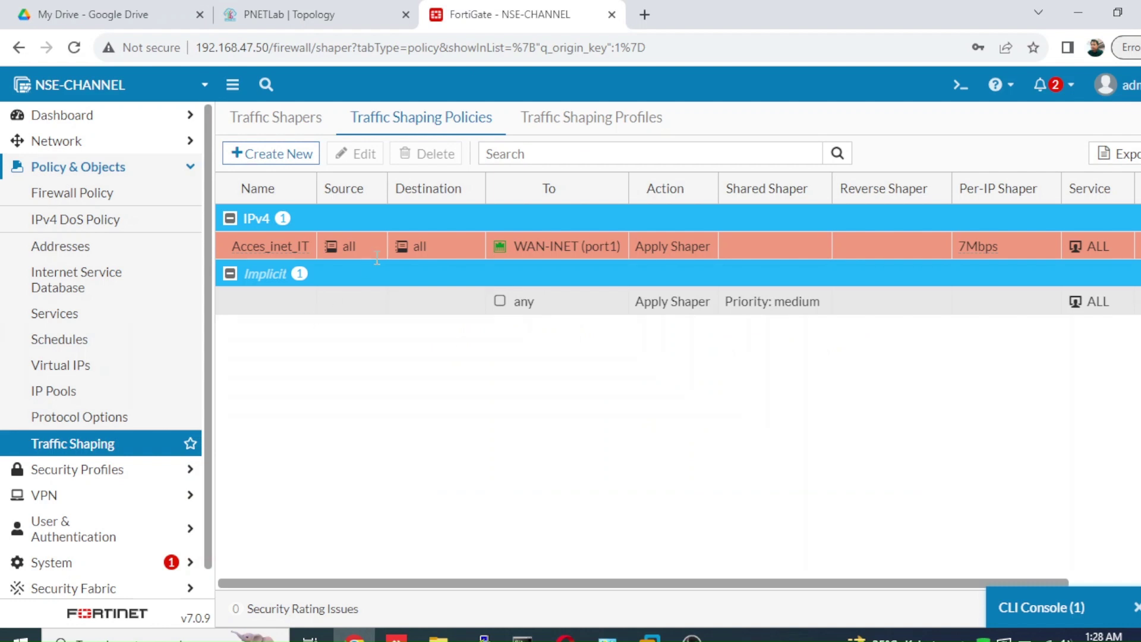
{"action": "left_click", "coordinate": [417, 246]}
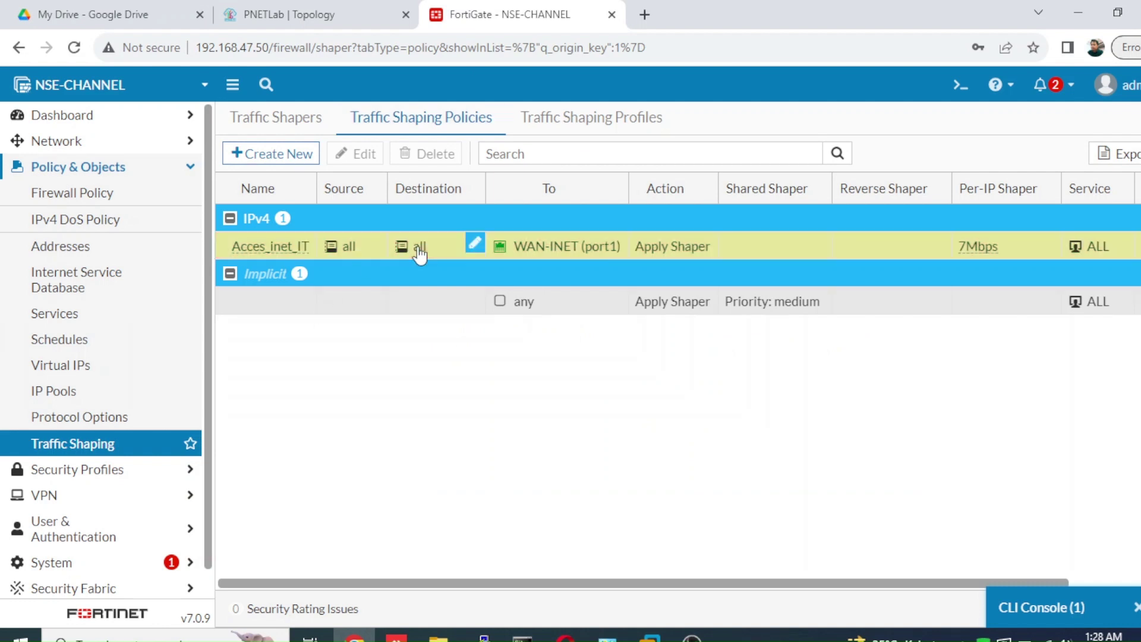
{"action": "right_click", "coordinate": [417, 246]}
{"action": "mouse_move", "coordinate": [568, 290]}
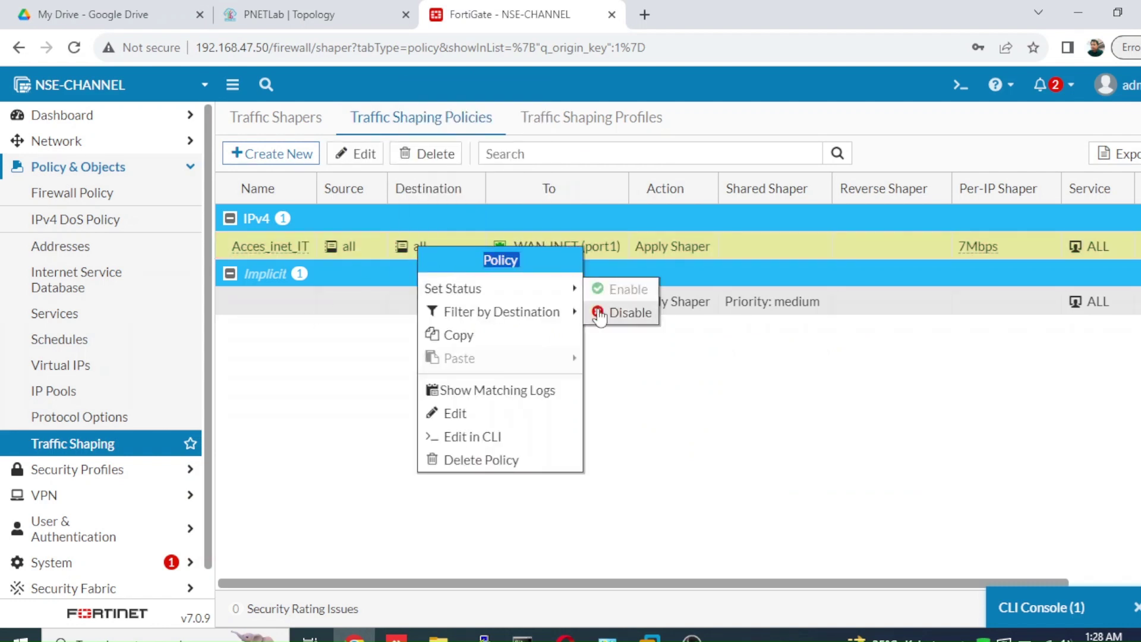
{"action": "left_click", "coordinate": [604, 313]}
{"action": "left_click", "coordinate": [307, 18]}
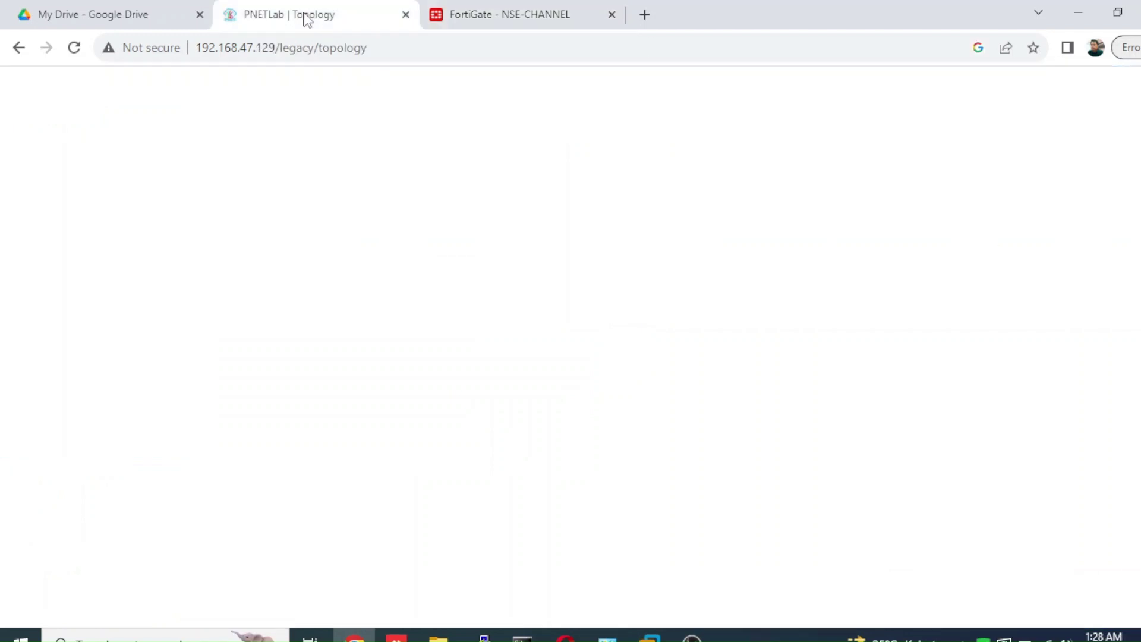
{"action": "left_click", "coordinate": [74, 48]}
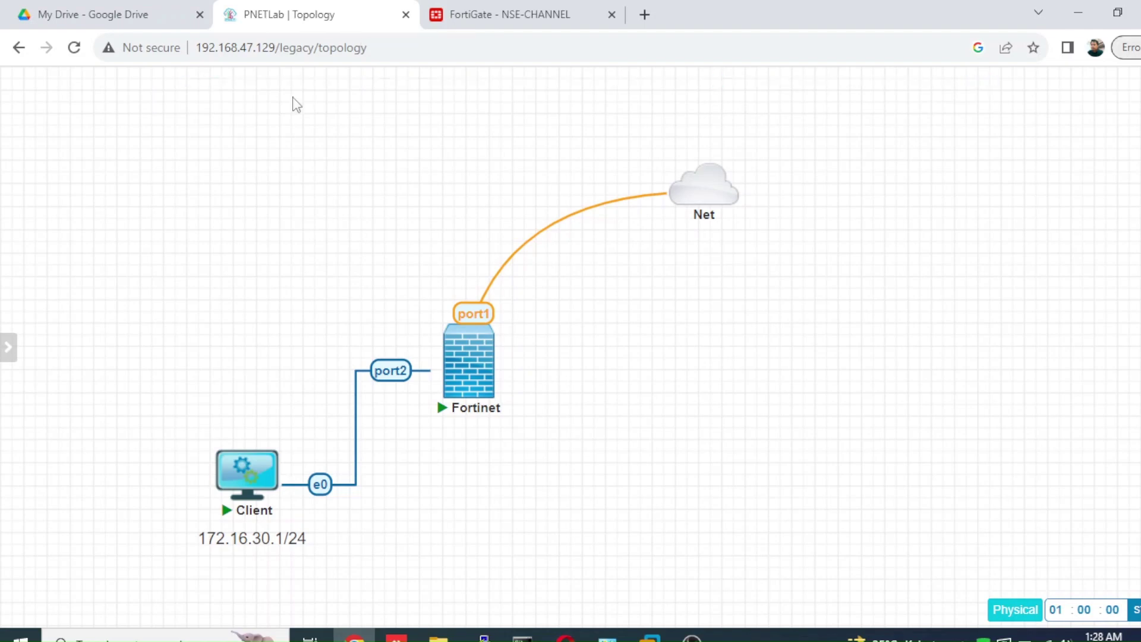
- Open the Client terminal in its own tab and speedtest without shaping, reaching 24.58 Mbps download
{"action": "left_click", "coordinate": [253, 495]}
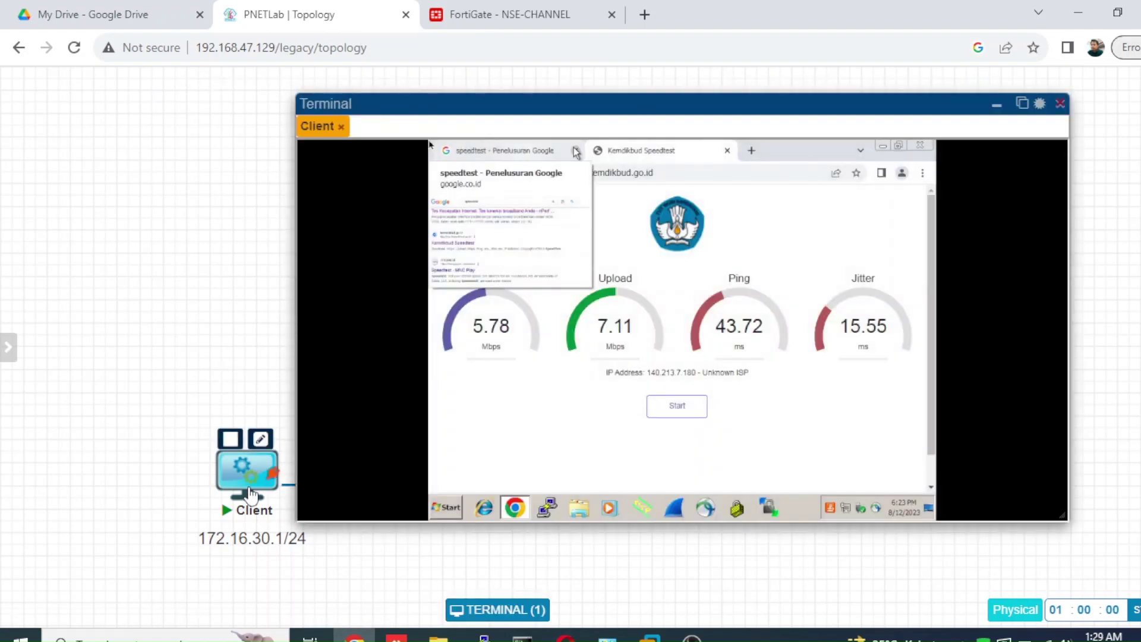
{"action": "left_click", "coordinate": [1022, 104]}
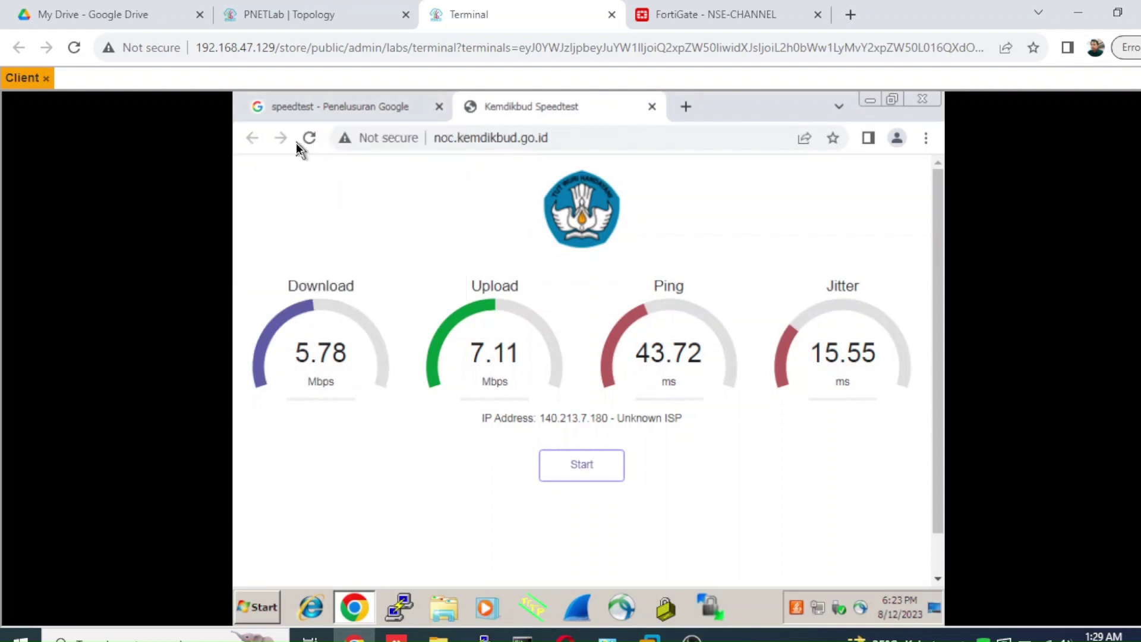
{"action": "left_click", "coordinate": [309, 139]}
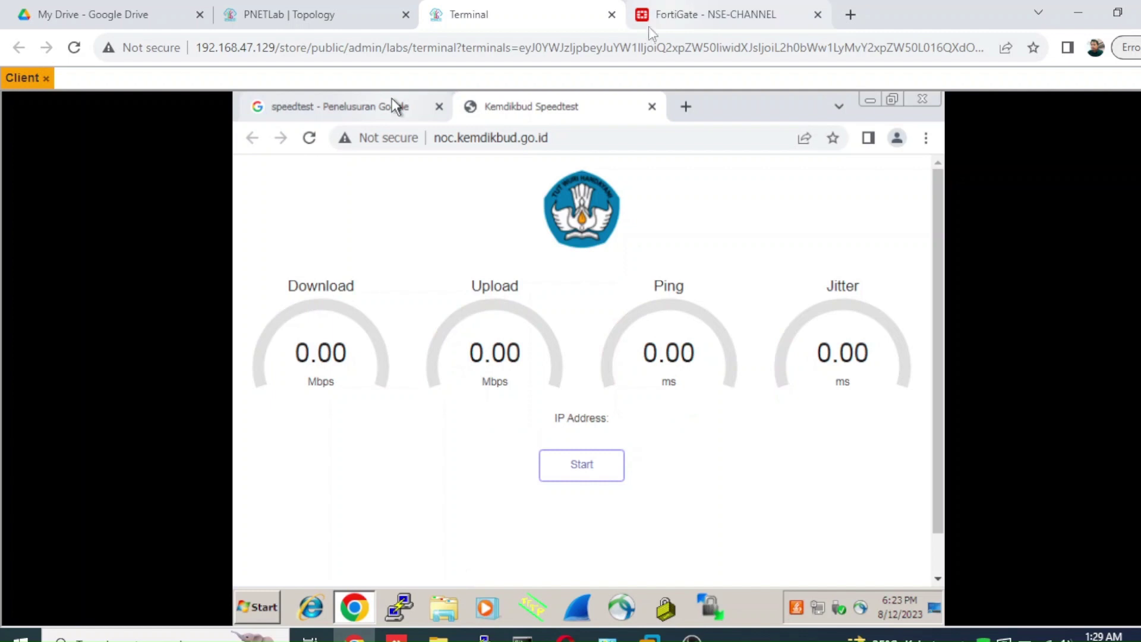
{"action": "left_click", "coordinate": [577, 472]}
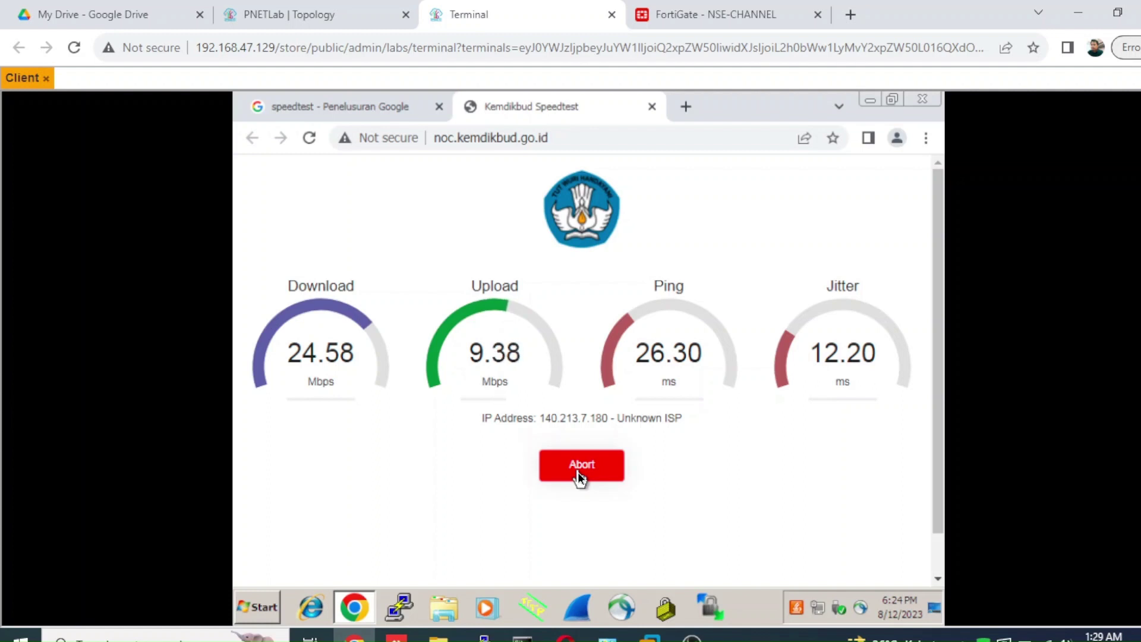
{"action": "left_click", "coordinate": [573, 469]}
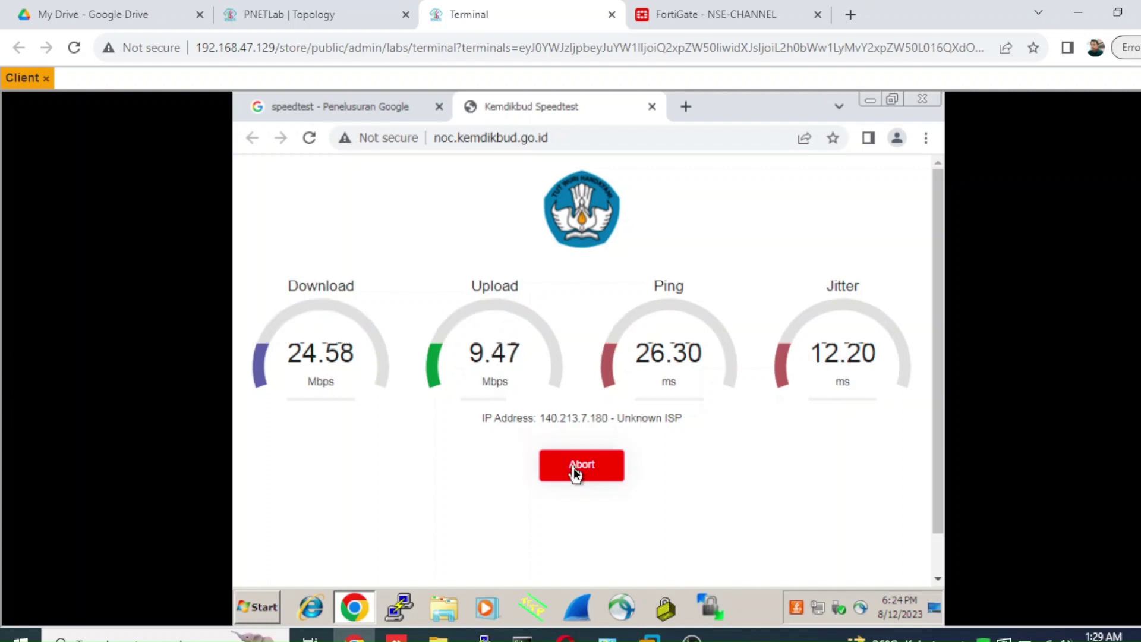
{"action": "left_click", "coordinate": [337, 17]}
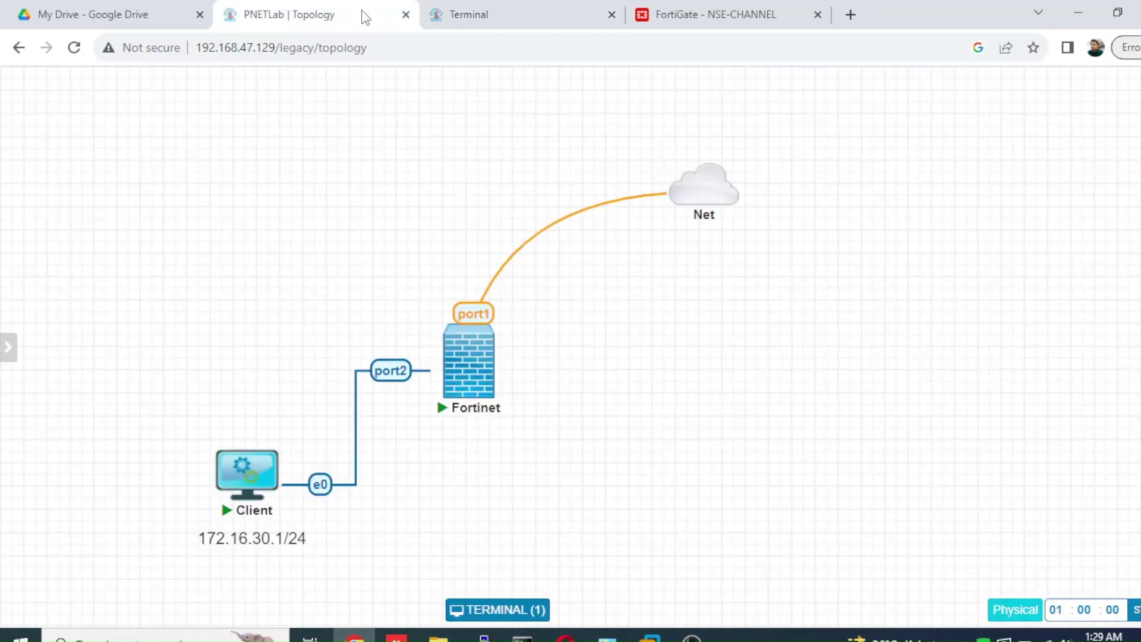
- Re-enable the Acces_inet_IT policy in the traffic shaping policy list
{"action": "left_click", "coordinate": [683, 19]}
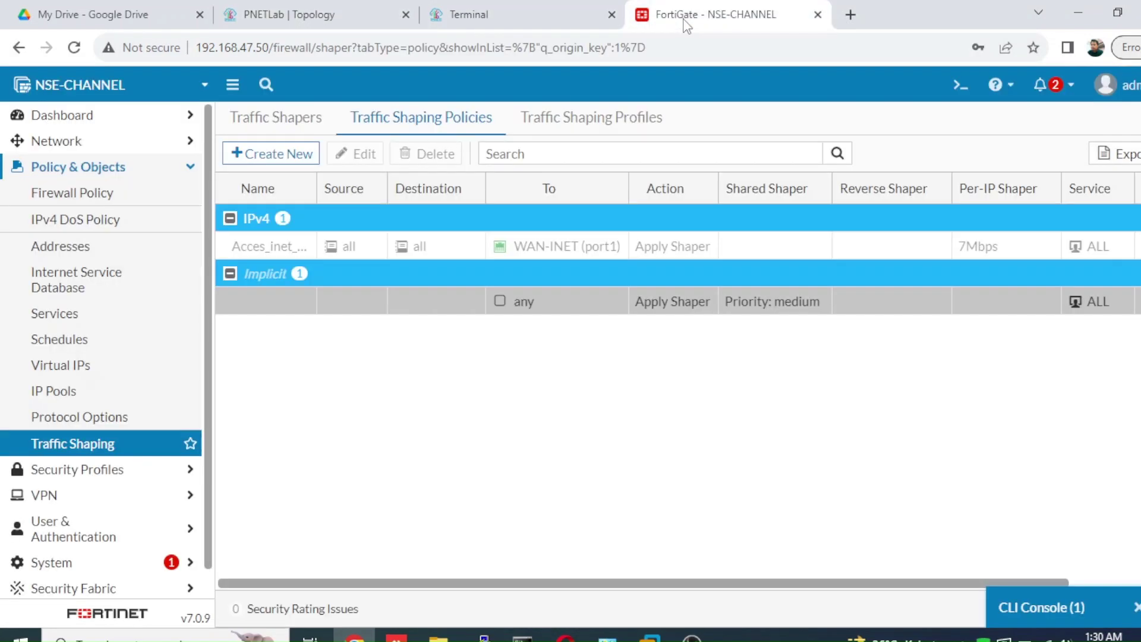
{"action": "right_click", "coordinate": [322, 249]}
{"action": "mouse_move", "coordinate": [394, 297]}
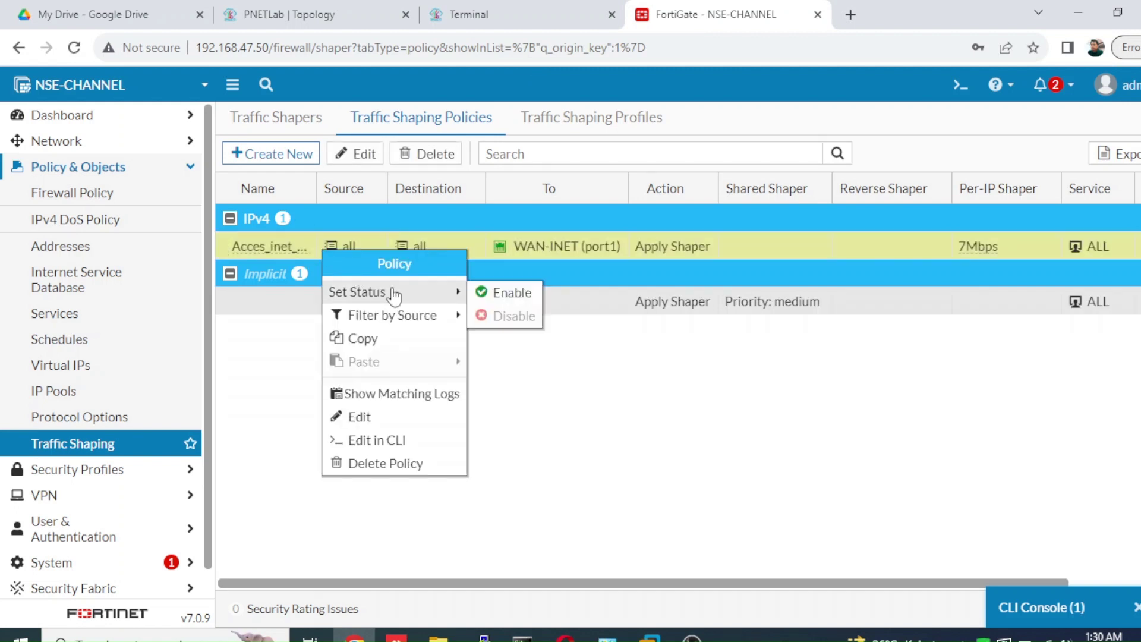
{"action": "left_click", "coordinate": [505, 292]}
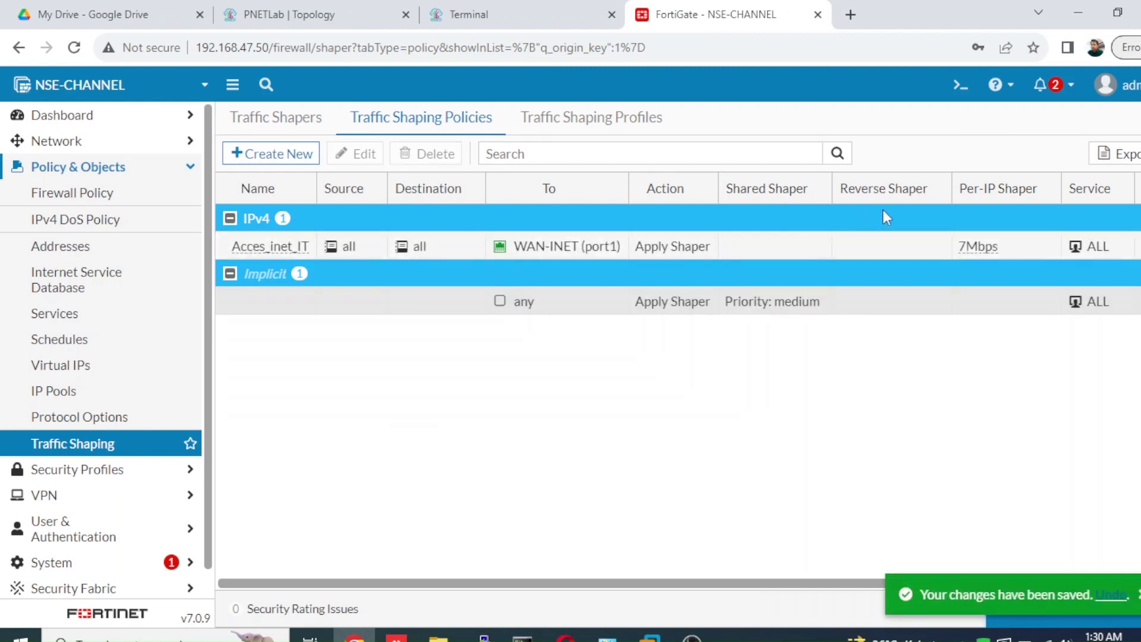
- In Acces_inet_IT, turn off the 7Mbps per-IP shaper and set a 2Mbps shared shaper
{"action": "double_click", "coordinate": [661, 247]}
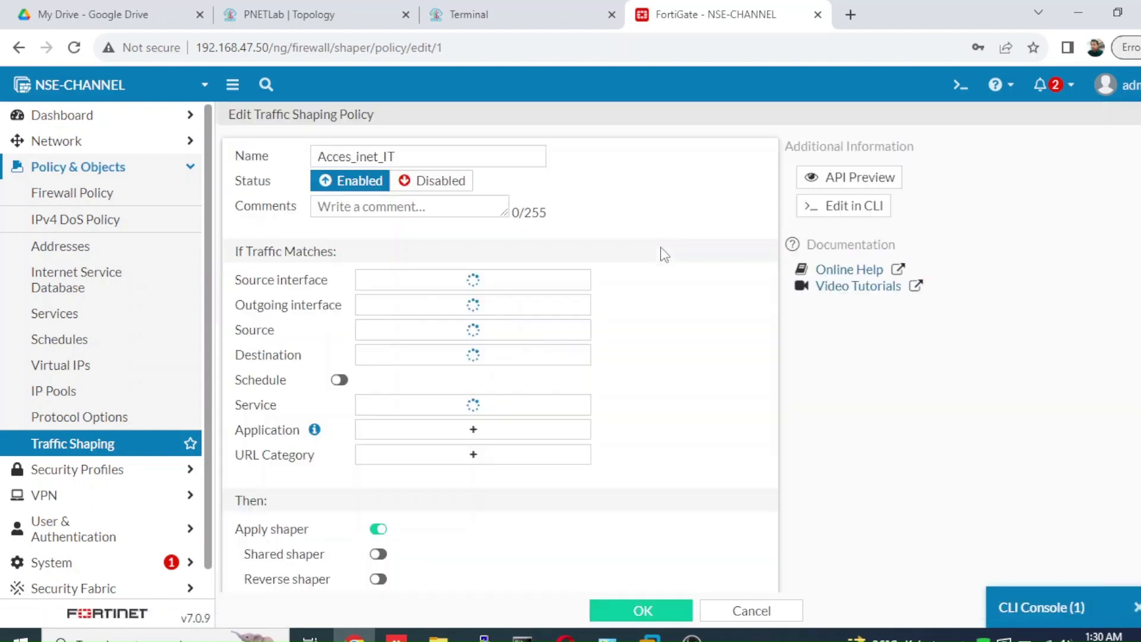
{"action": "scroll", "coordinate": [500, 356], "scroll_direction": "down", "scroll_amount": 2}
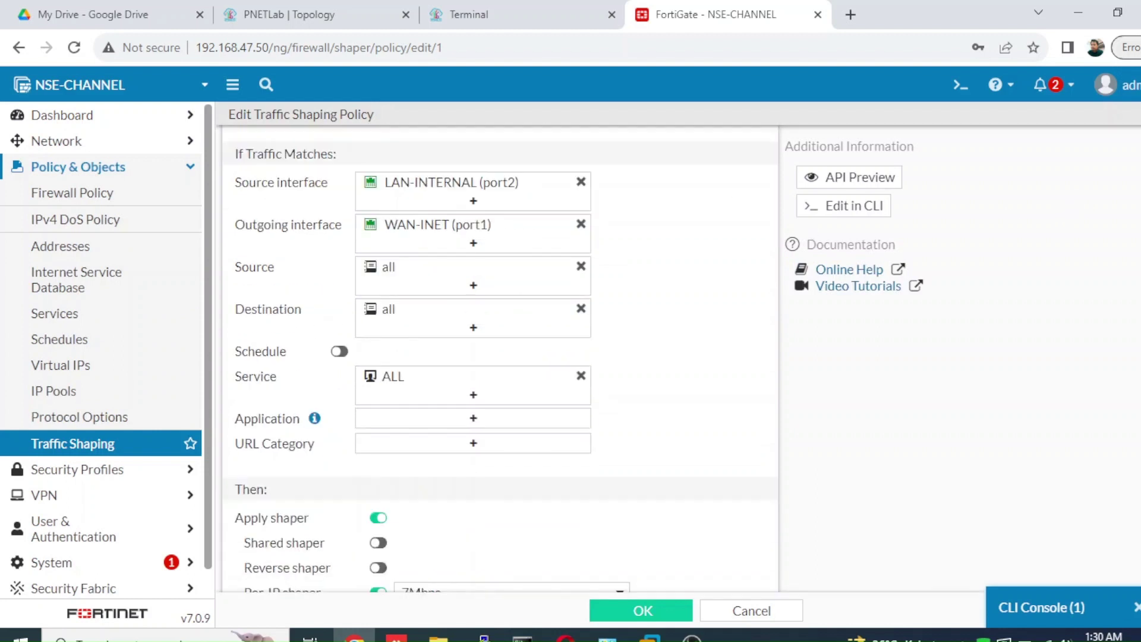
{"action": "scroll", "coordinate": [499, 357], "scroll_direction": "down", "scroll_amount": 2}
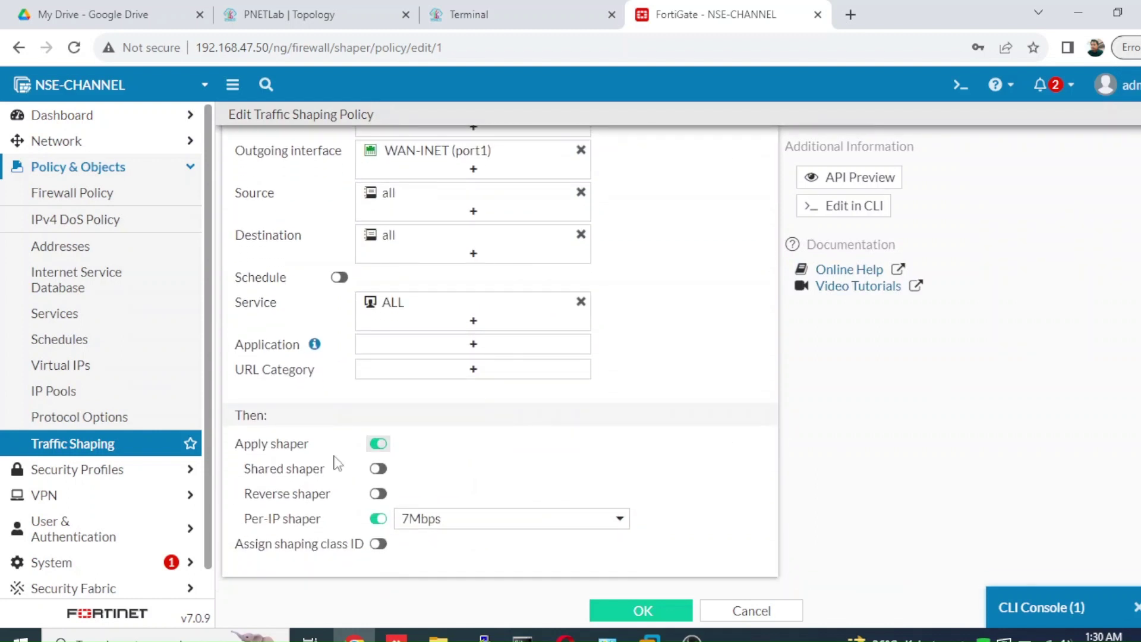
{"action": "left_click", "coordinate": [378, 519]}
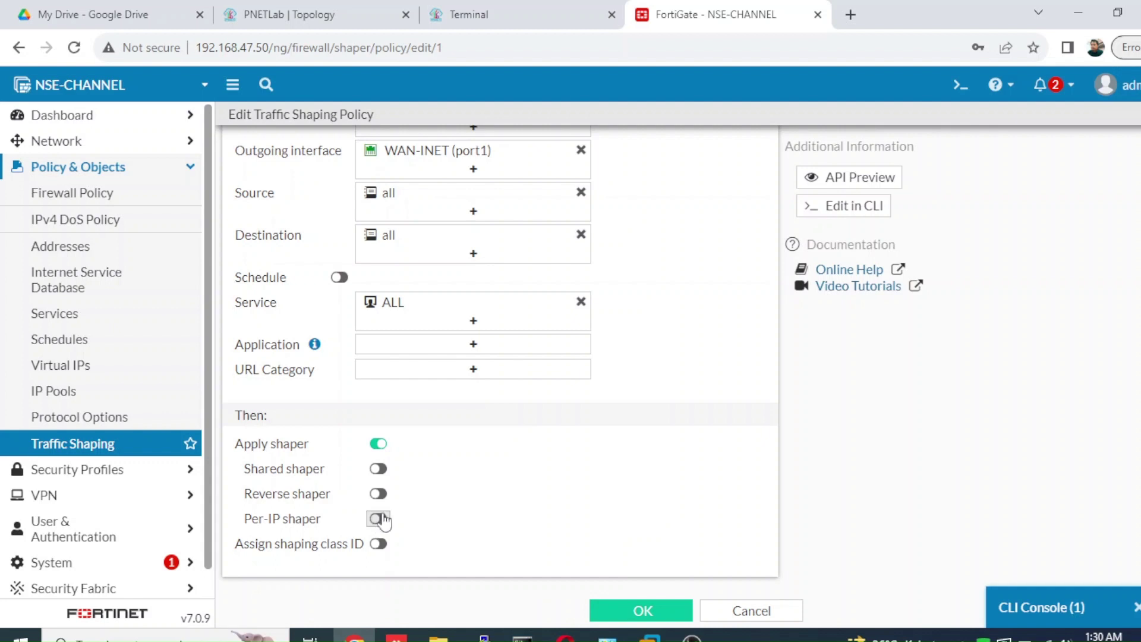
{"action": "left_click", "coordinate": [378, 469]}
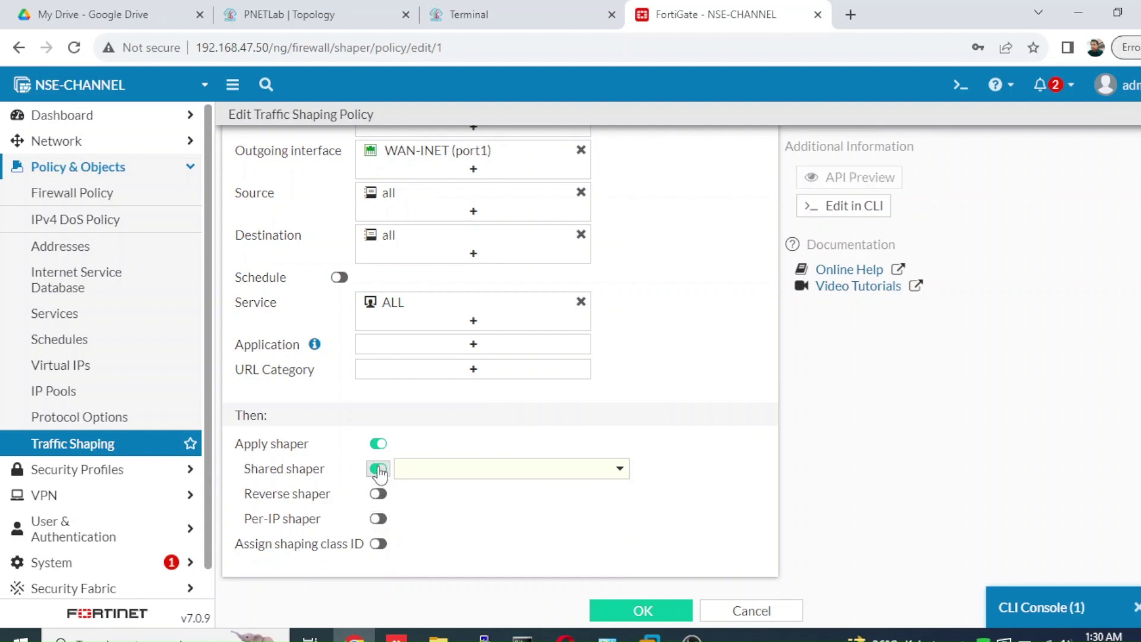
{"action": "left_click", "coordinate": [427, 471]}
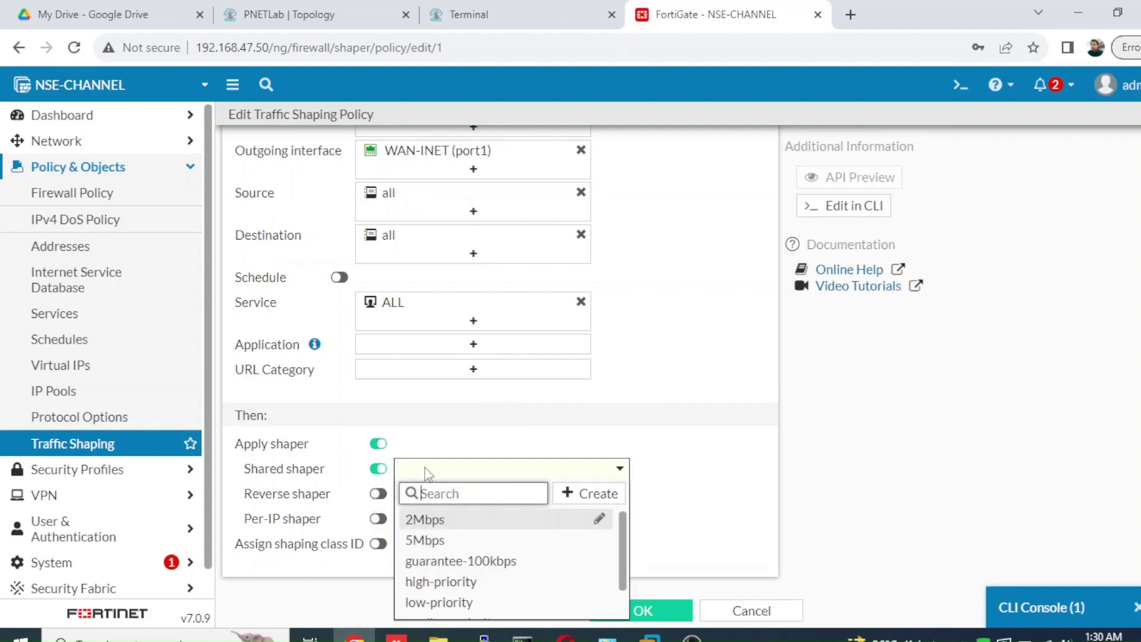
{"action": "left_click", "coordinate": [429, 522]}
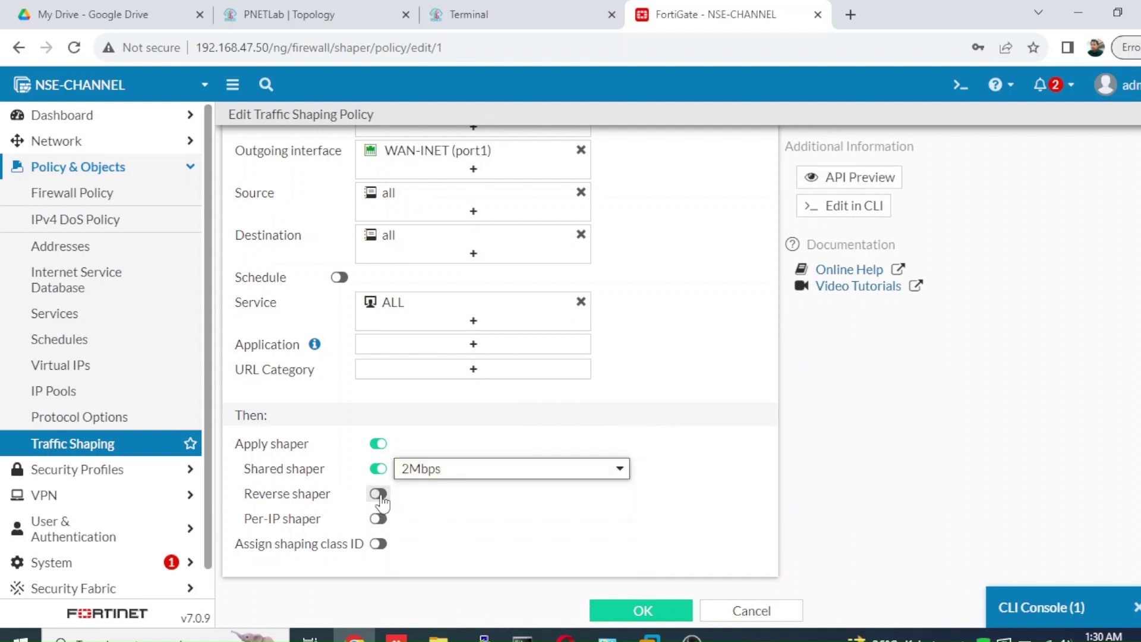
- Add a 5Mbps reverse shaper and save the policy
{"action": "left_click", "coordinate": [378, 494]}
{"action": "left_click", "coordinate": [420, 502]}
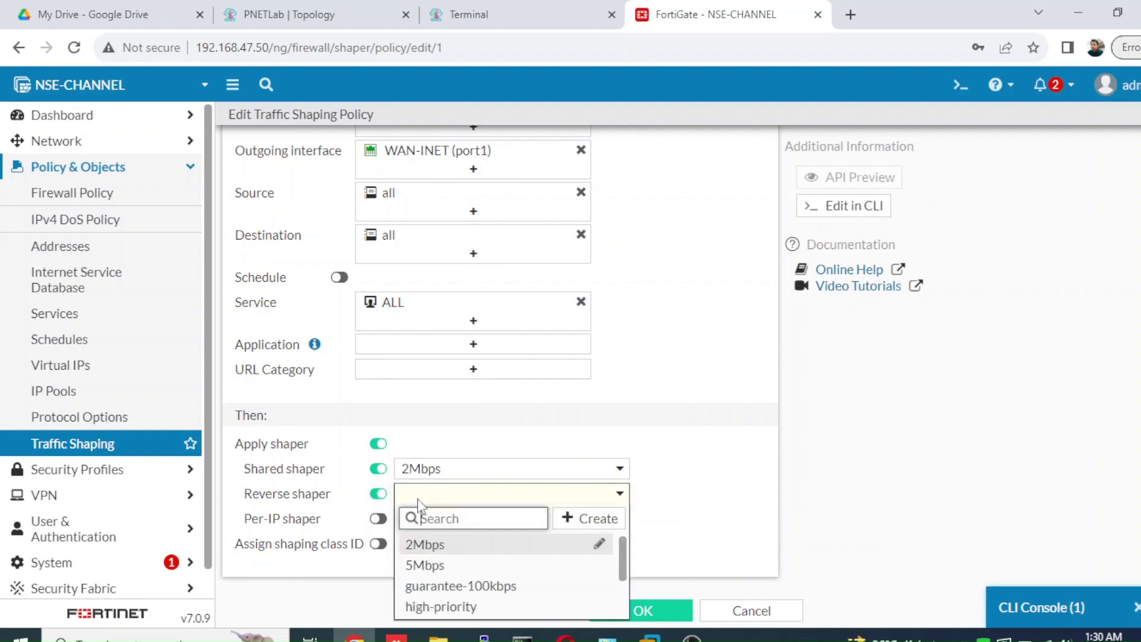
{"action": "left_click", "coordinate": [419, 566]}
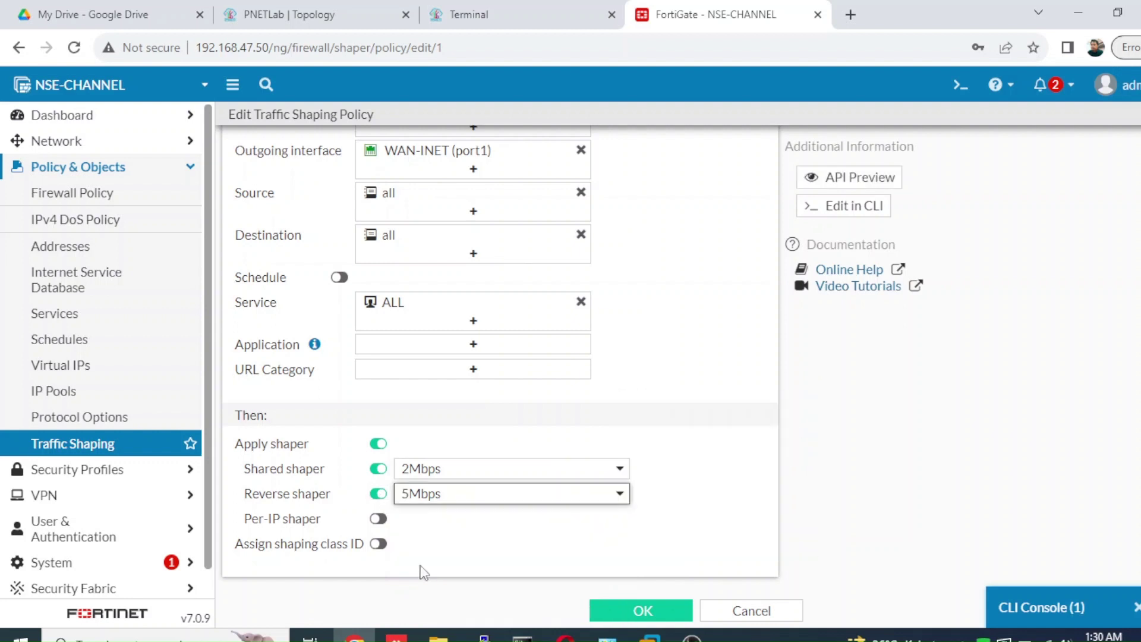
{"action": "left_click", "coordinate": [631, 612]}
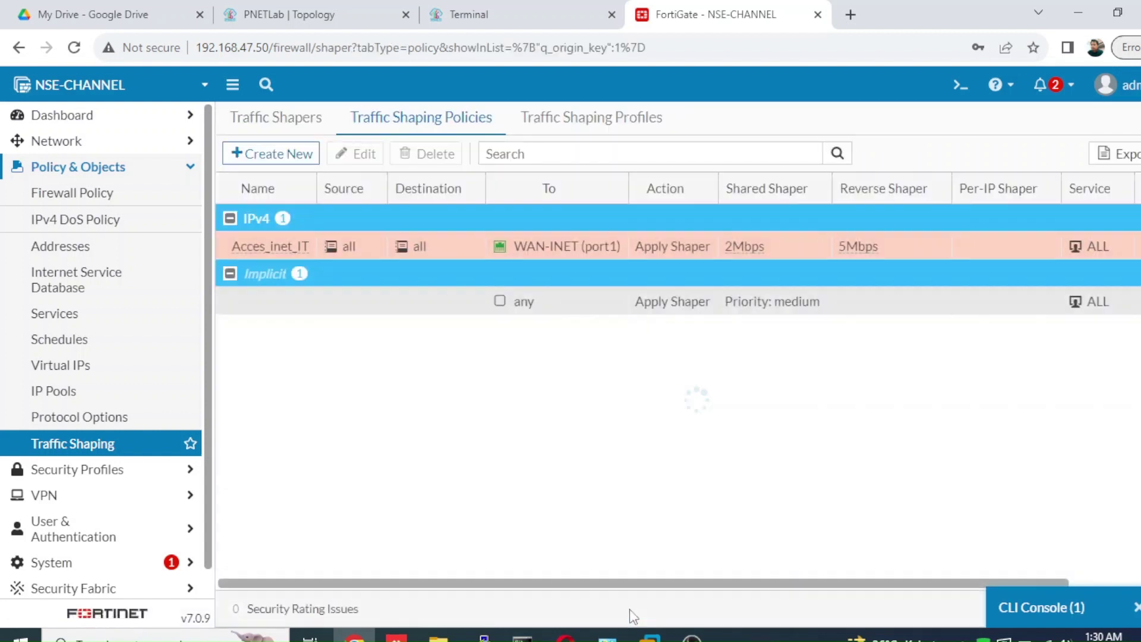
{"action": "mouse_move", "coordinate": [765, 260]}
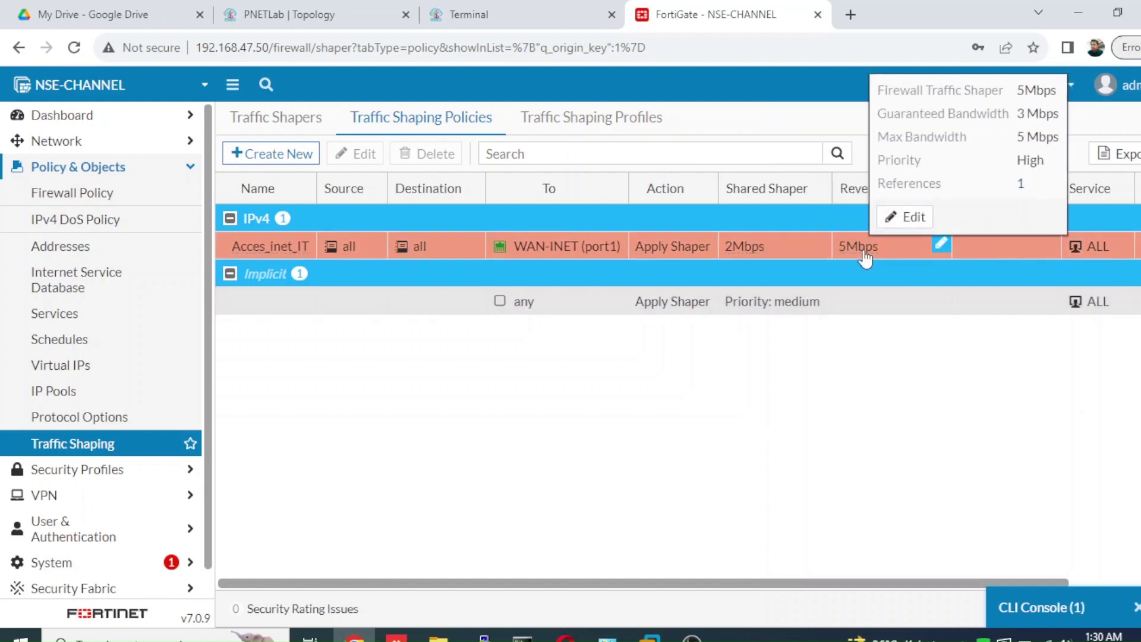
- Start a new client speedtest under the 2Mbps/5Mbps shapers, showing 4.74 Mbps download so far
{"action": "left_click", "coordinate": [469, 14]}
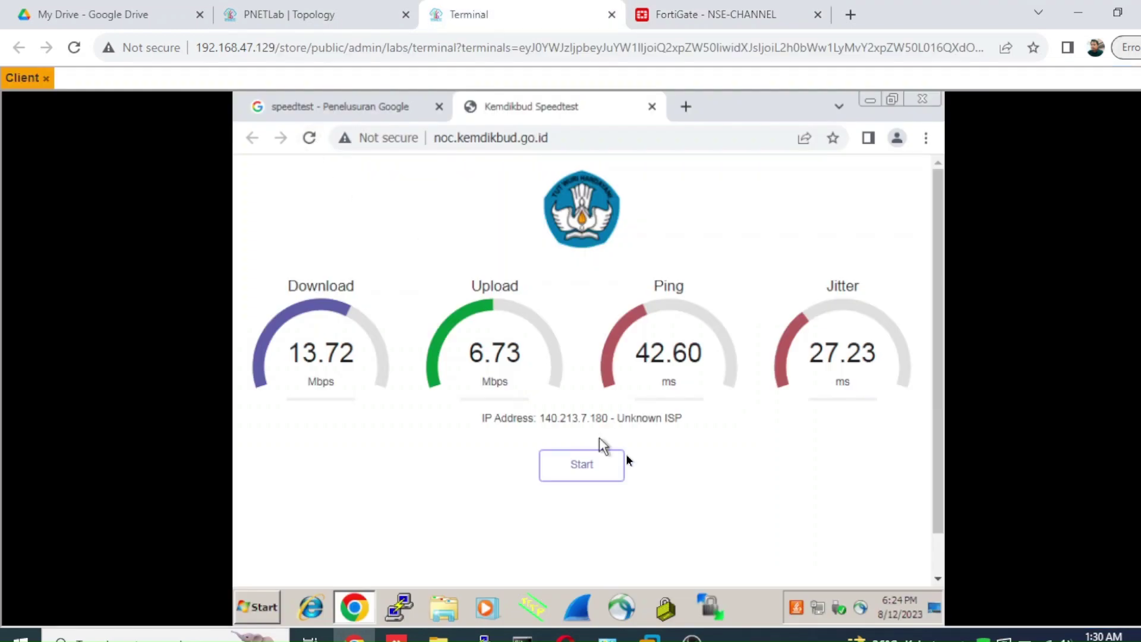
{"action": "left_click", "coordinate": [609, 463]}
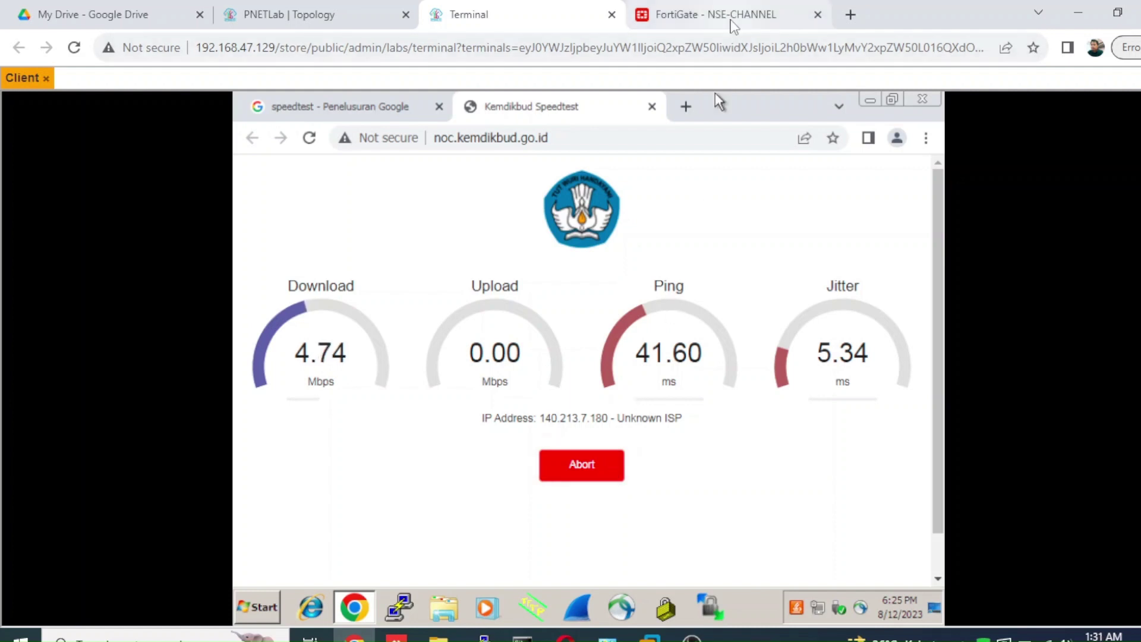
{"action": "left_click", "coordinate": [732, 21]}
- Check the 5Mbps and 2Mbps shaper details against the finished test: 5.10 Mbps down, 2.07 up
{"action": "mouse_move", "coordinate": [848, 256]}
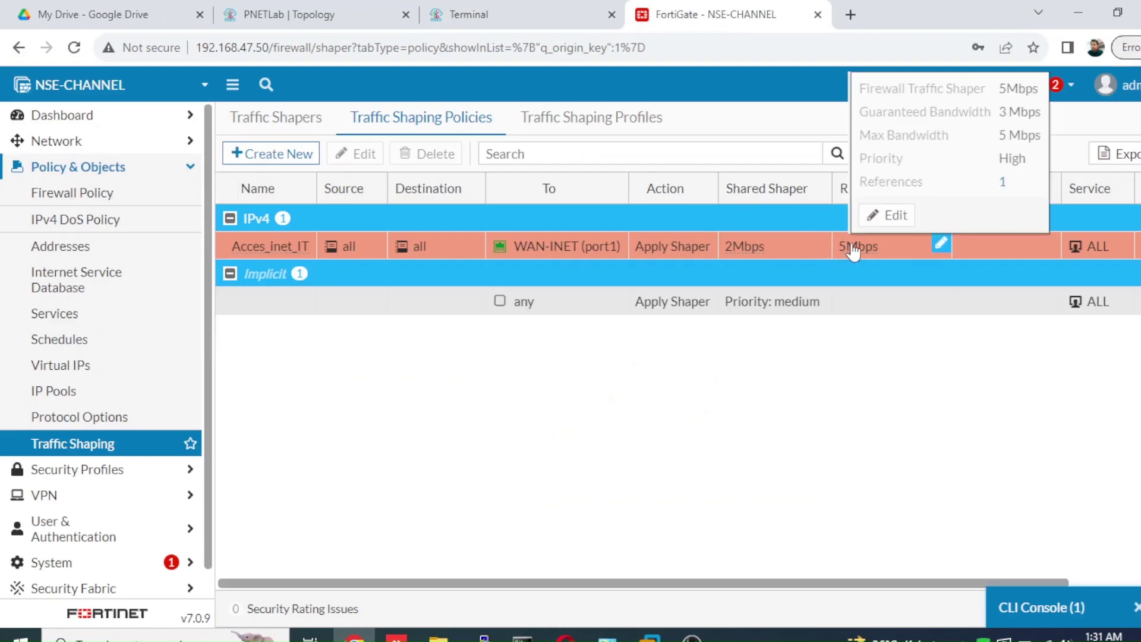
{"action": "right_click", "coordinate": [848, 262]}
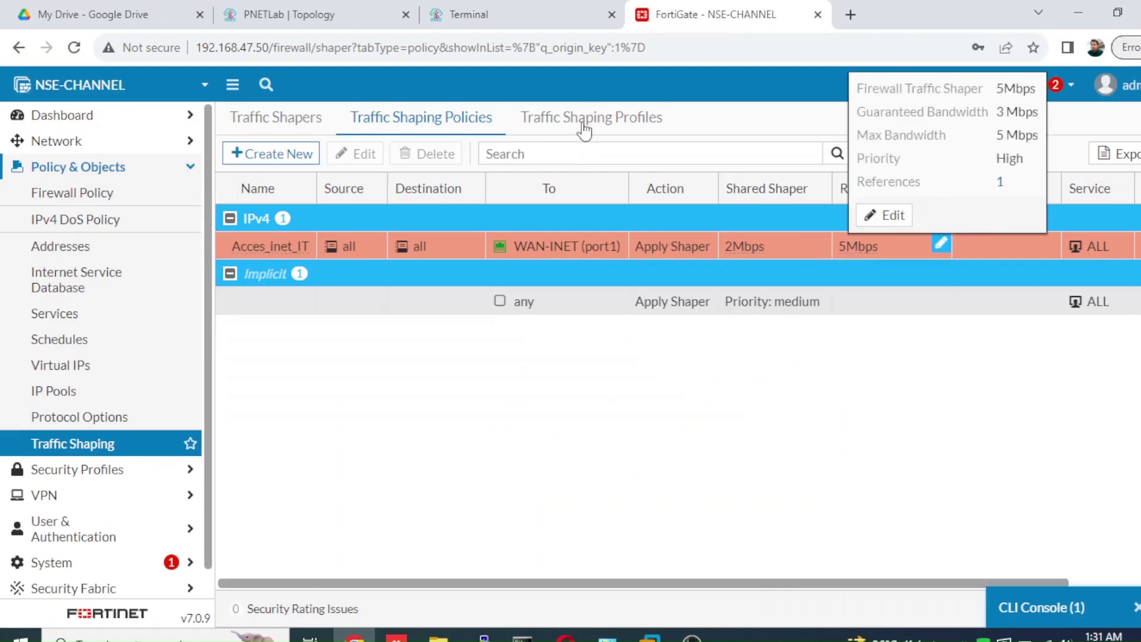
{"action": "left_click", "coordinate": [503, 10]}
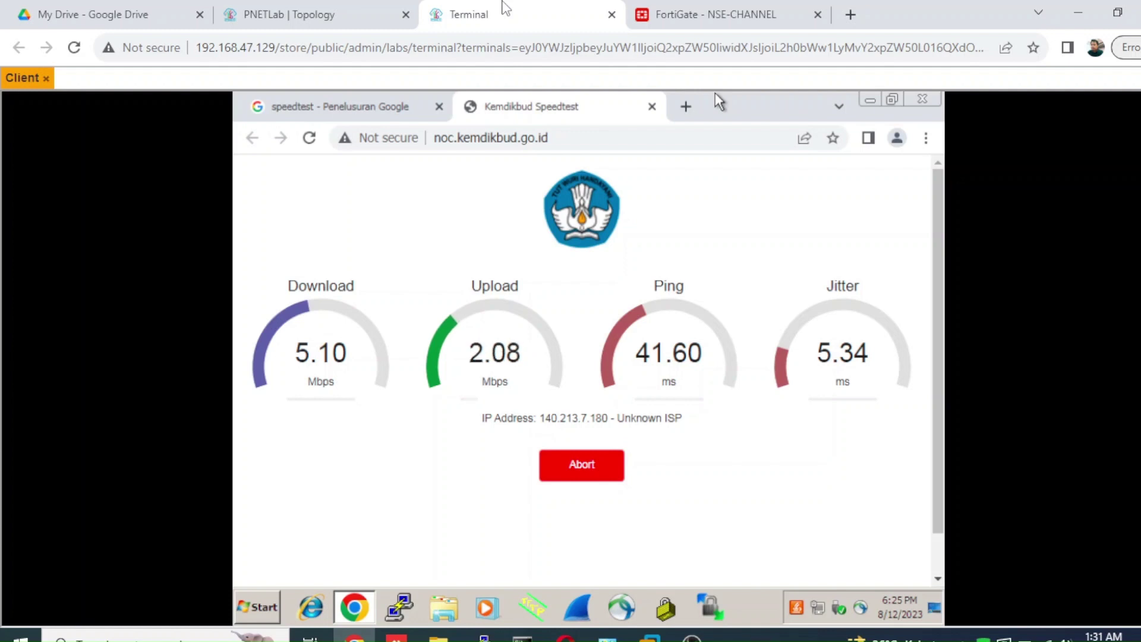
{"action": "left_click", "coordinate": [680, 11]}
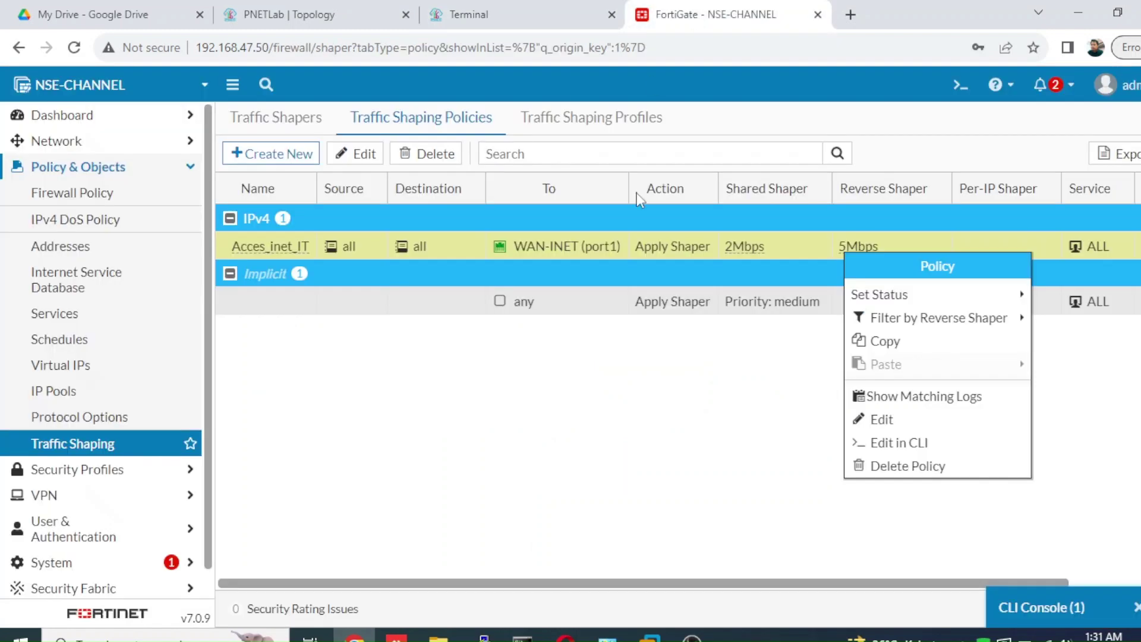
{"action": "mouse_move", "coordinate": [740, 260]}
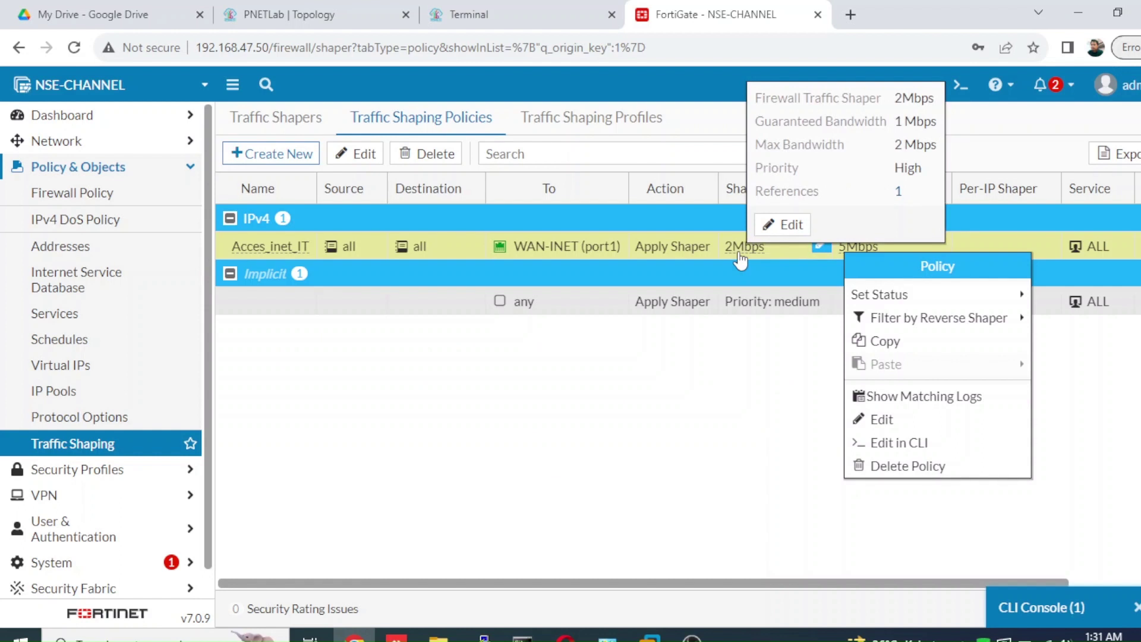
{"action": "left_click", "coordinate": [559, 23]}
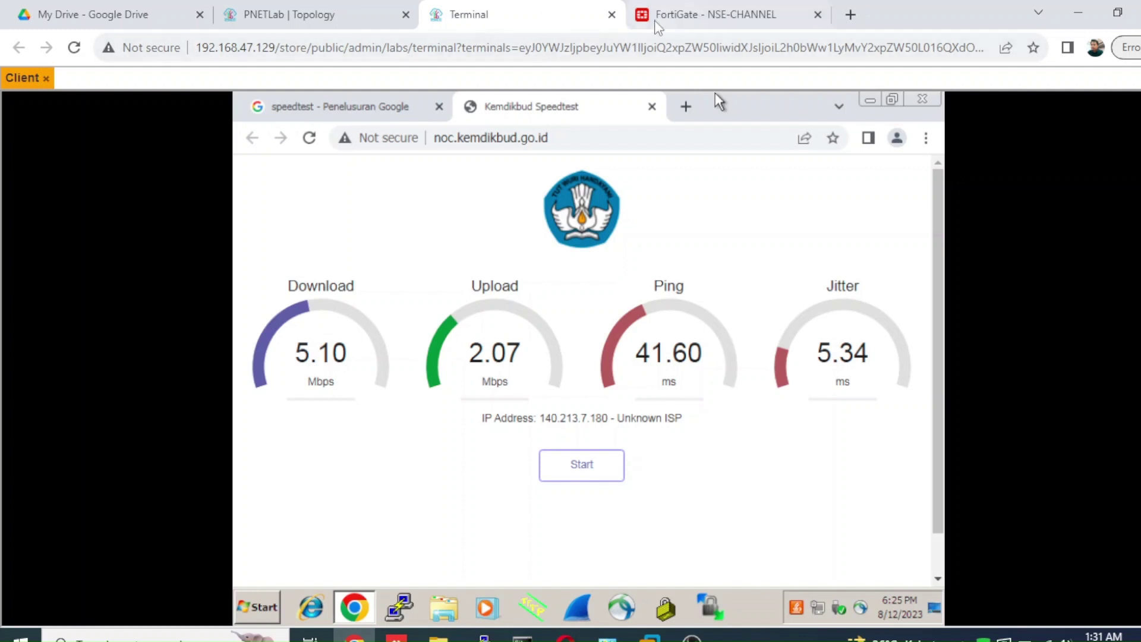
{"action": "left_click", "coordinate": [699, 16]}
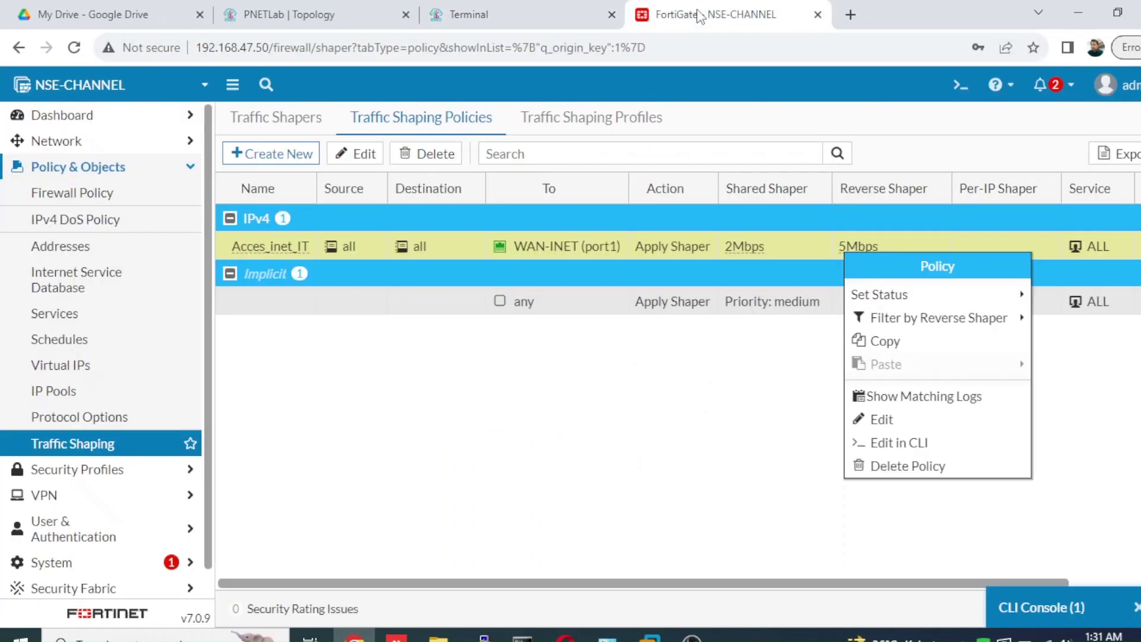
- Turn off the 5Mbps reverse shaper on Acces_inet_IT, keep the 2Mbps shared shaper, and save
{"action": "double_click", "coordinate": [574, 256]}
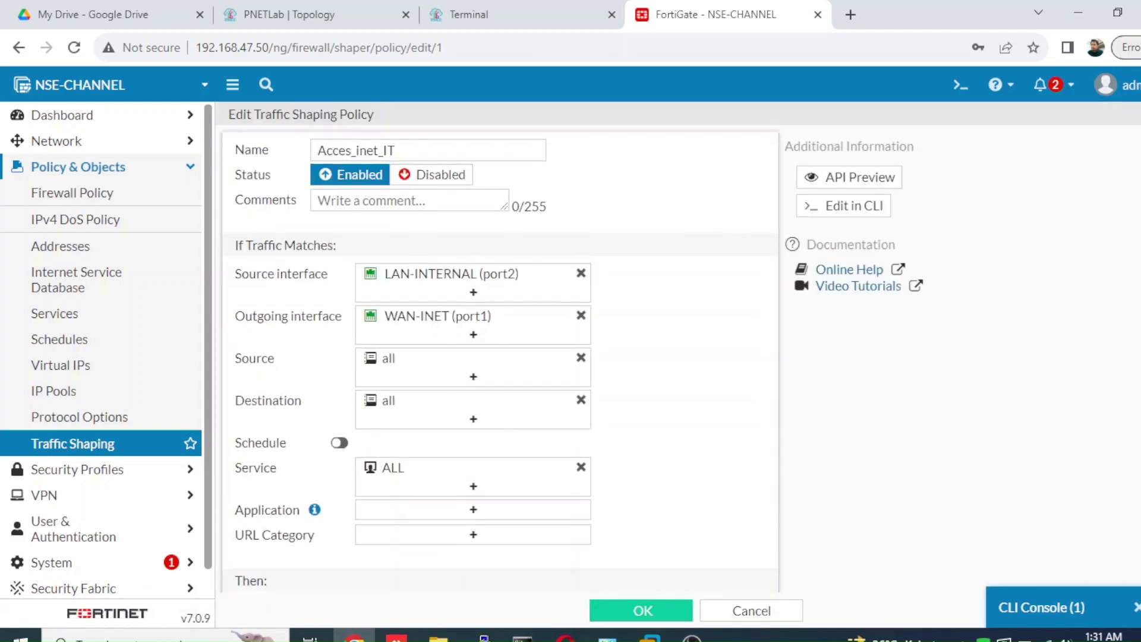
{"action": "scroll", "coordinate": [500, 357], "scroll_direction": "down", "scroll_amount": 3}
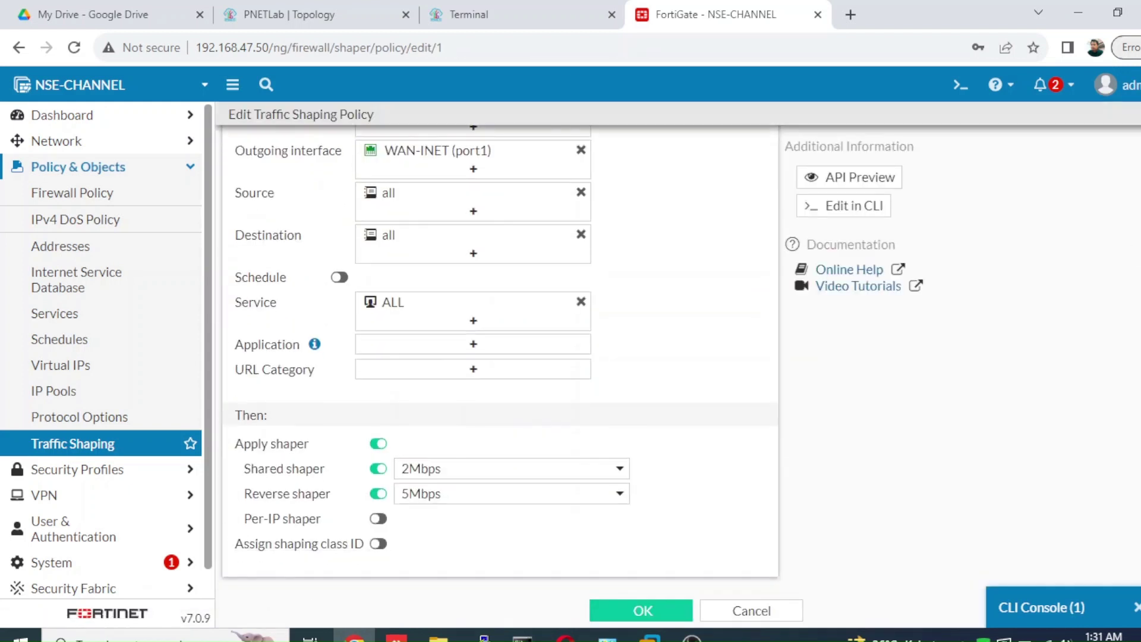
{"action": "left_click", "coordinate": [378, 469]}
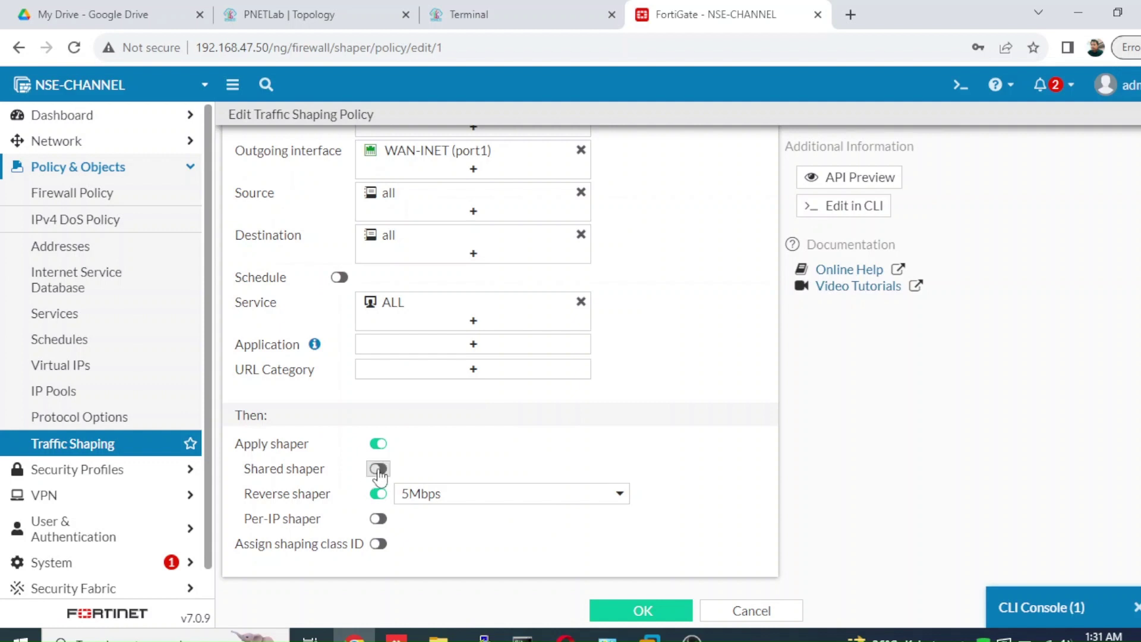
{"action": "mouse_move", "coordinate": [413, 507]}
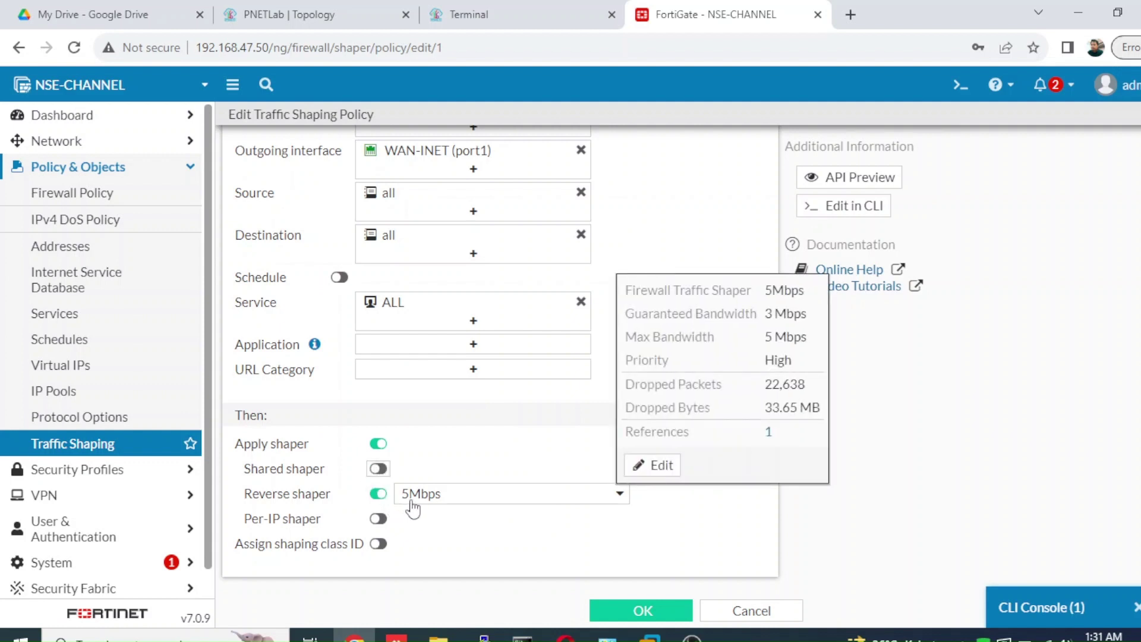
{"action": "left_click", "coordinate": [378, 469]}
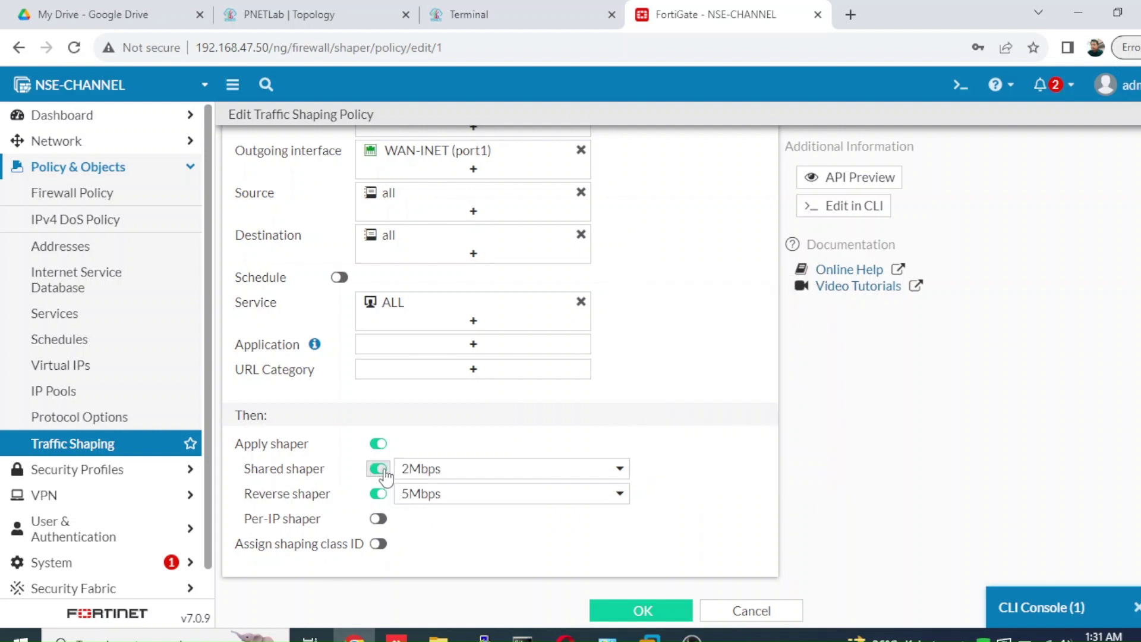
{"action": "left_click", "coordinate": [379, 495]}
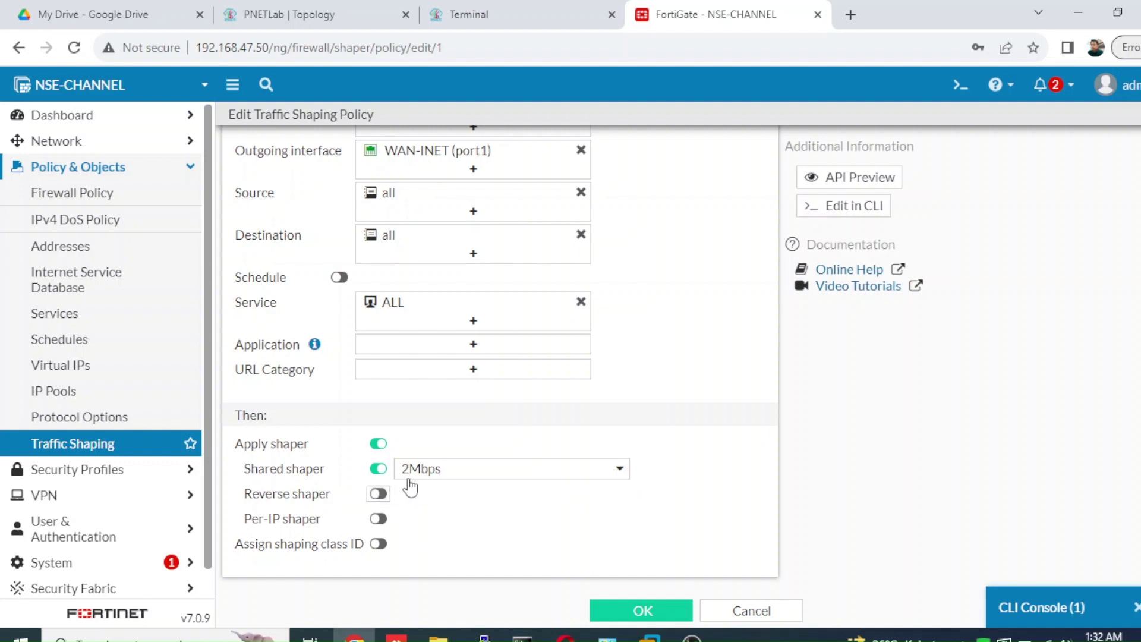
{"action": "mouse_move", "coordinate": [413, 479]}
{"action": "left_click", "coordinate": [660, 616]}
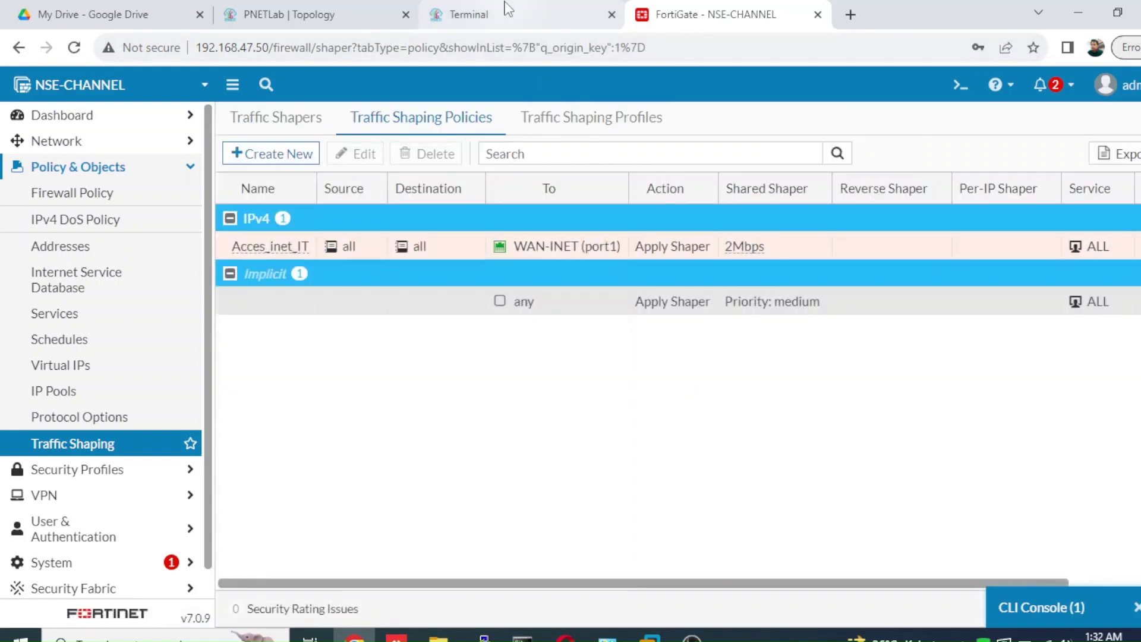
{"action": "left_click", "coordinate": [507, 9]}
- Start another client speedtest with only the 2Mbps shared shaper, showing 46.30 ms ping so far
{"action": "left_click", "coordinate": [583, 466]}
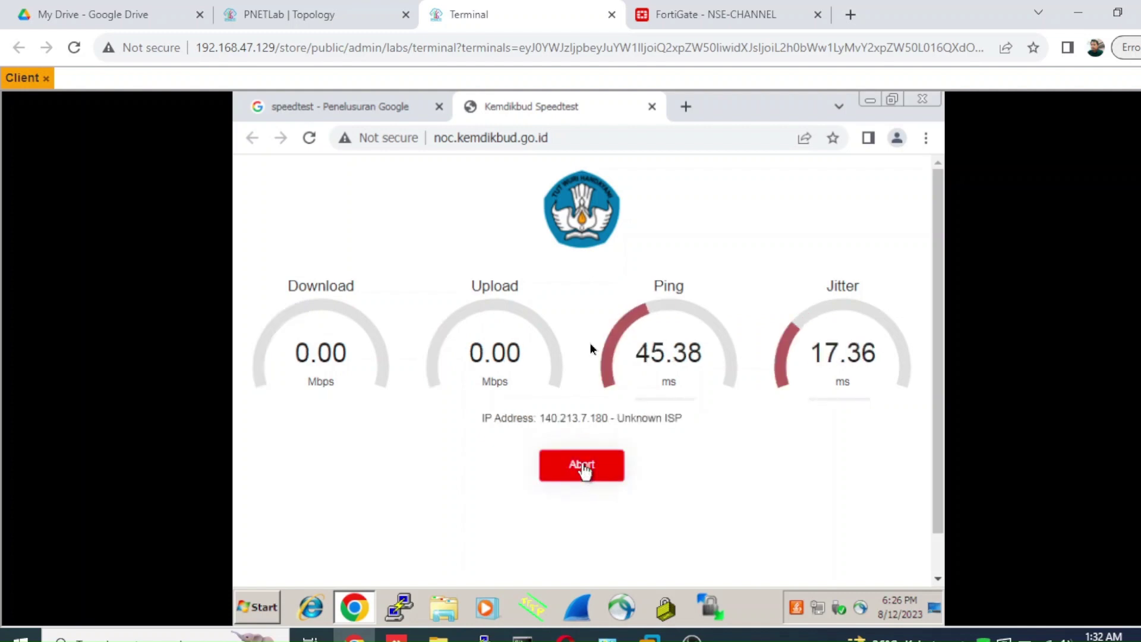
{"action": "left_click", "coordinate": [696, 23]}
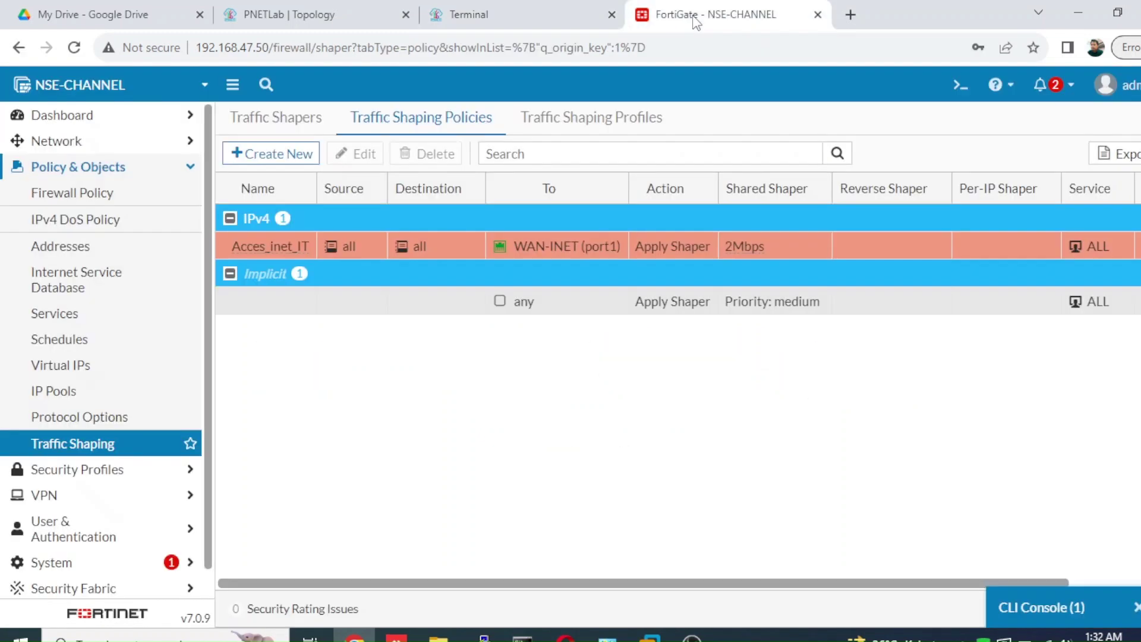
{"action": "left_click", "coordinate": [555, 16]}
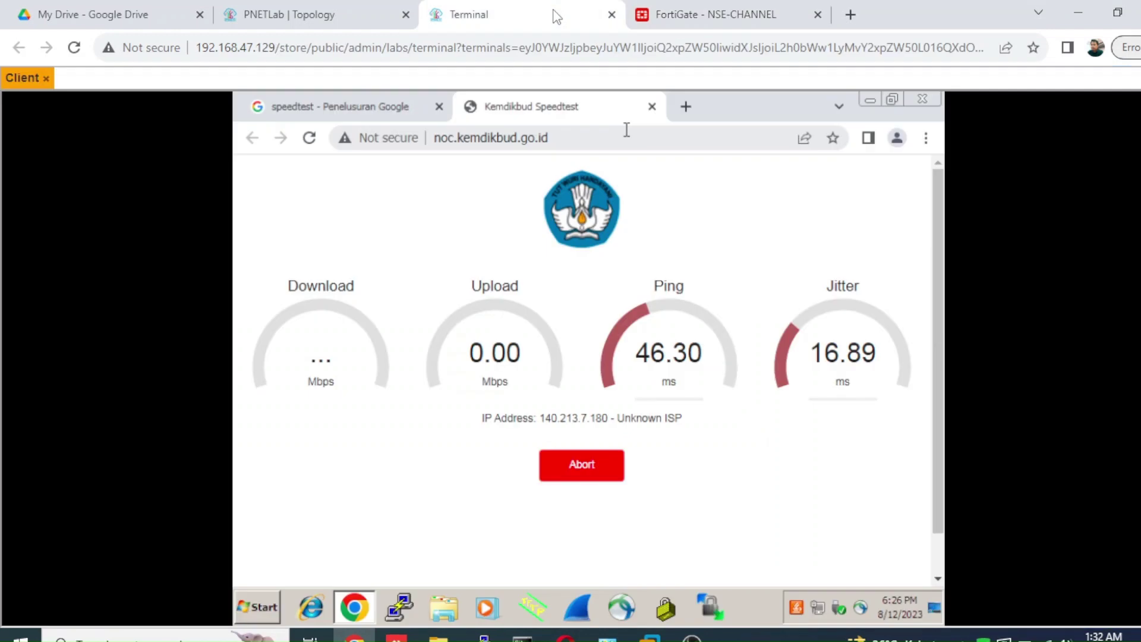